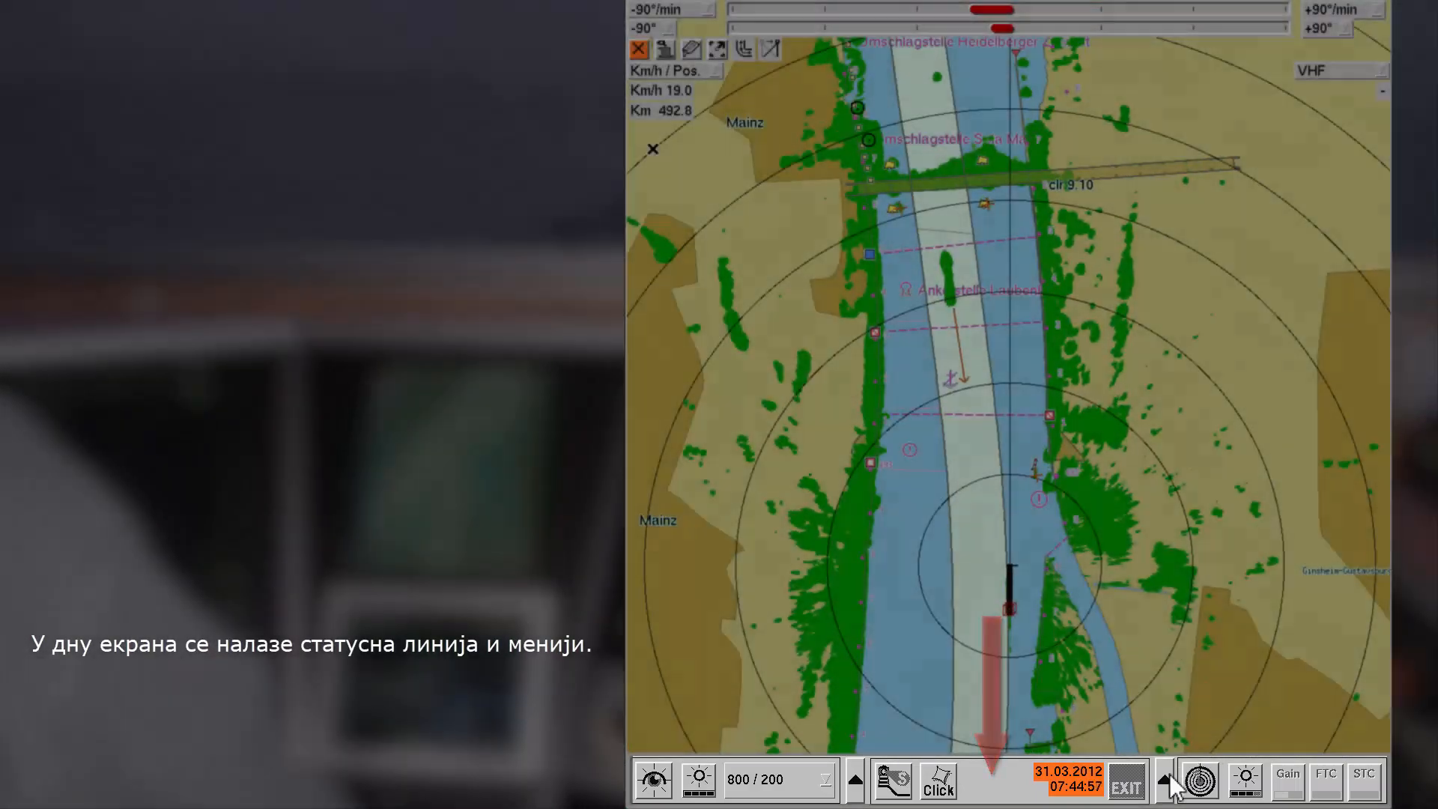
Step: Expand the two function menus beside the status line one after the other, and collapse each again
left_click(1165, 778)
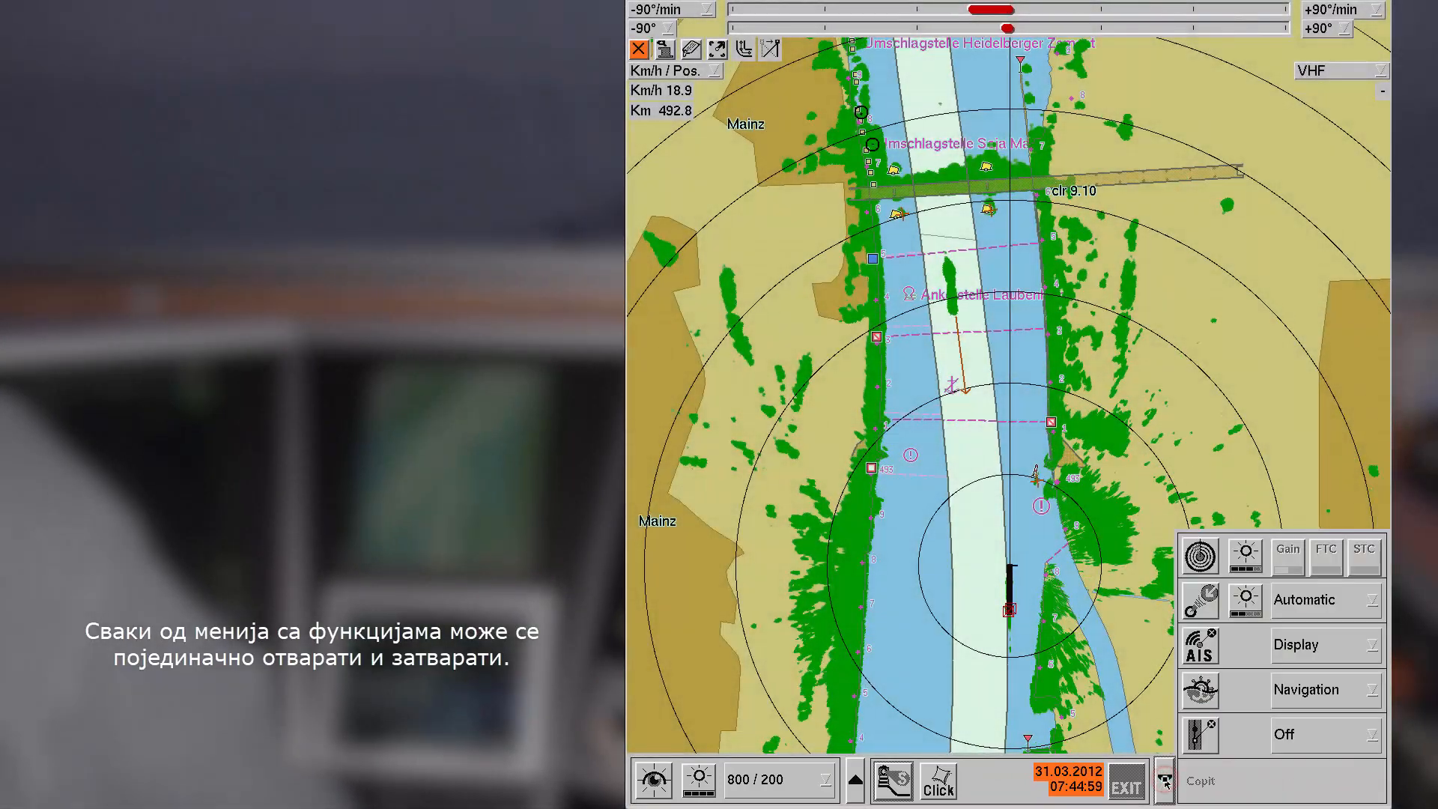
left_click(855, 786)
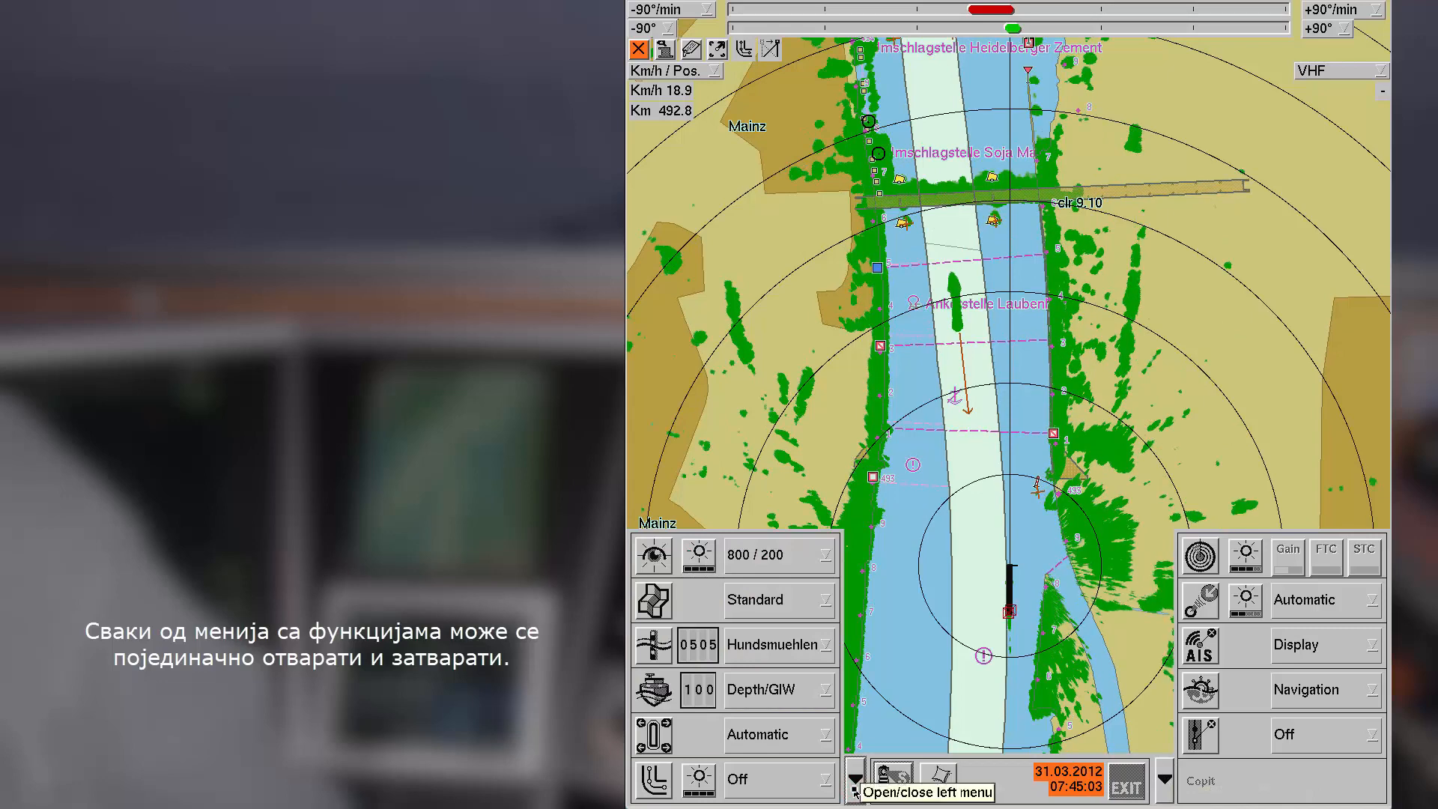
left_click(855, 786)
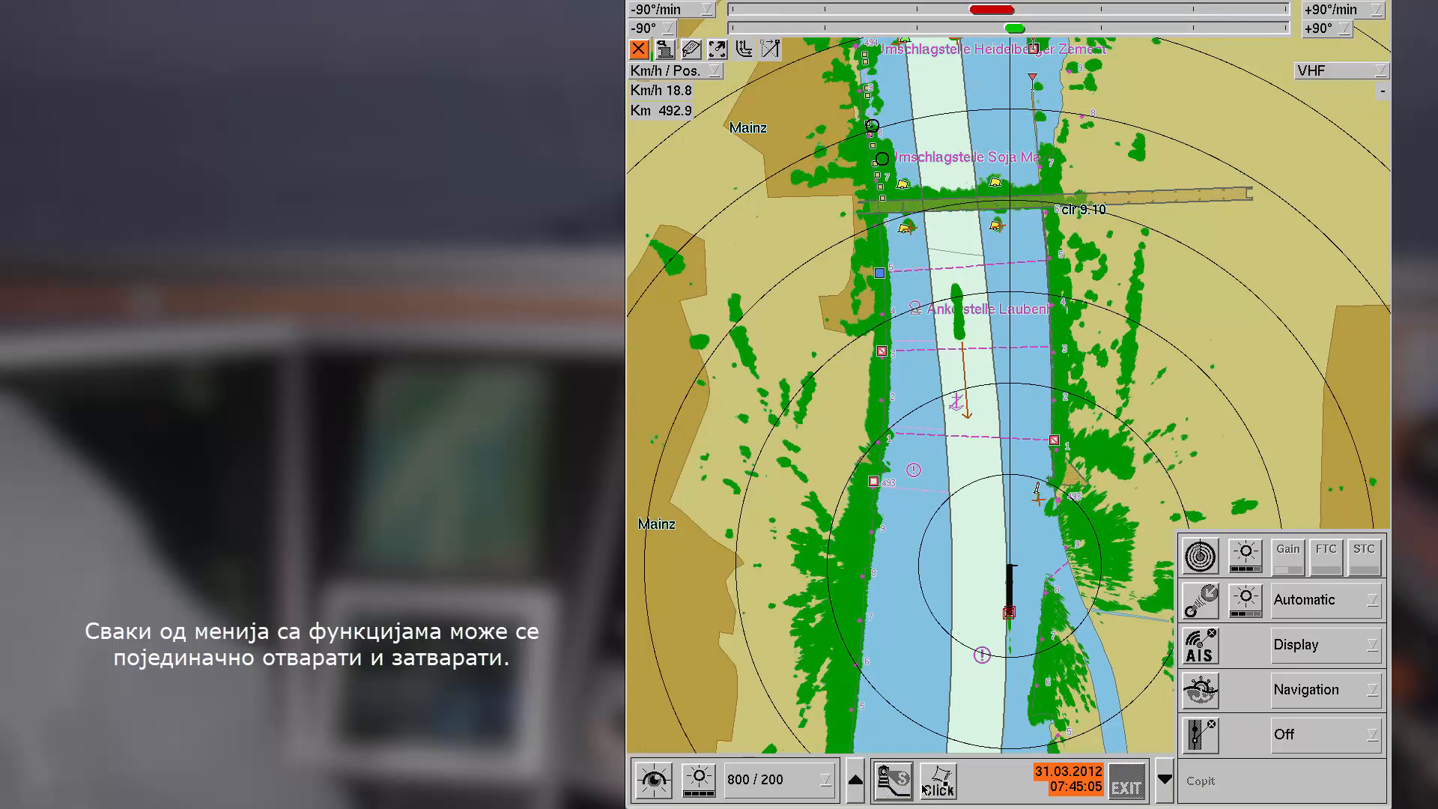
left_click(1163, 783)
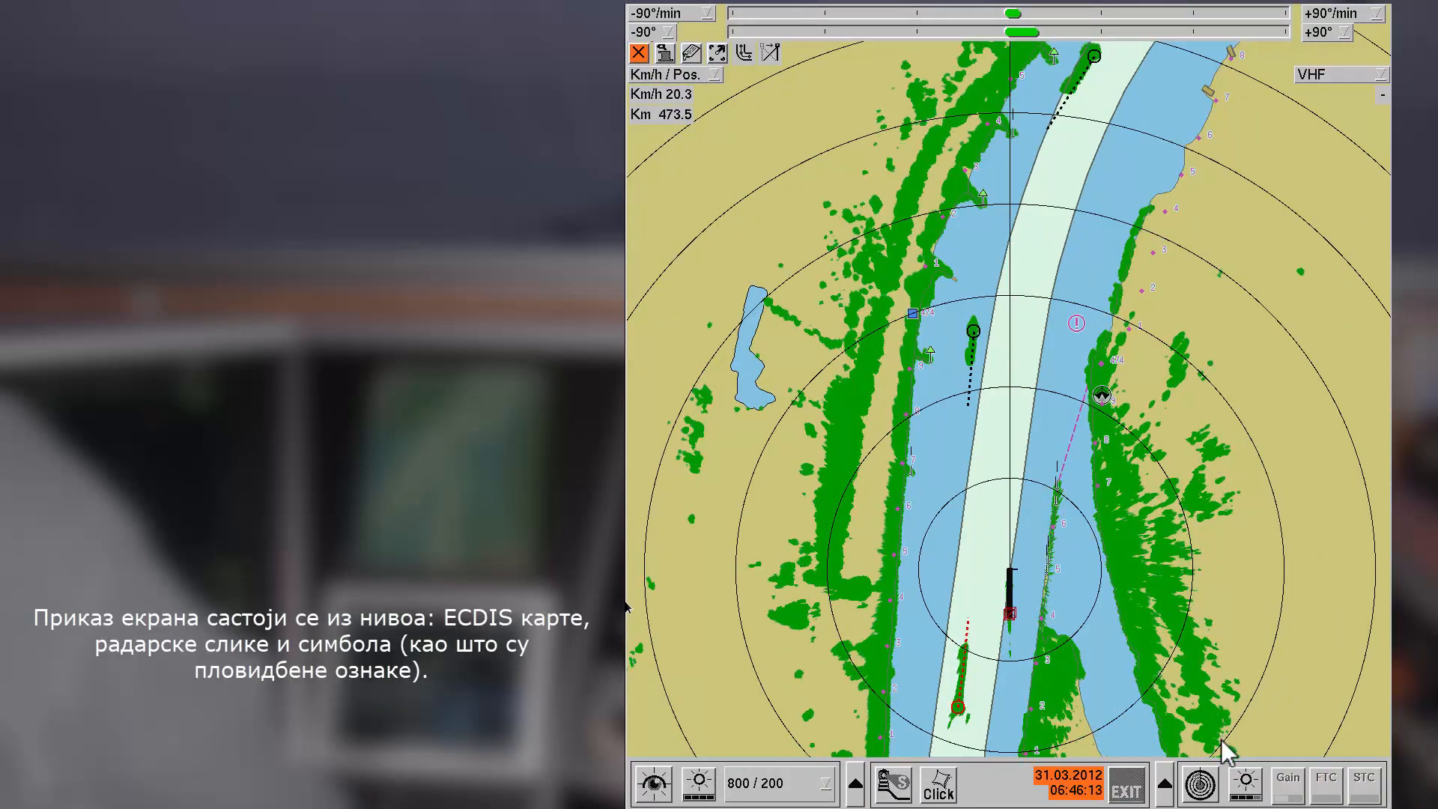
Step: Suppress the radar image to show the chart and symbols alone, and restore the radar overlay
left_click(1201, 787)
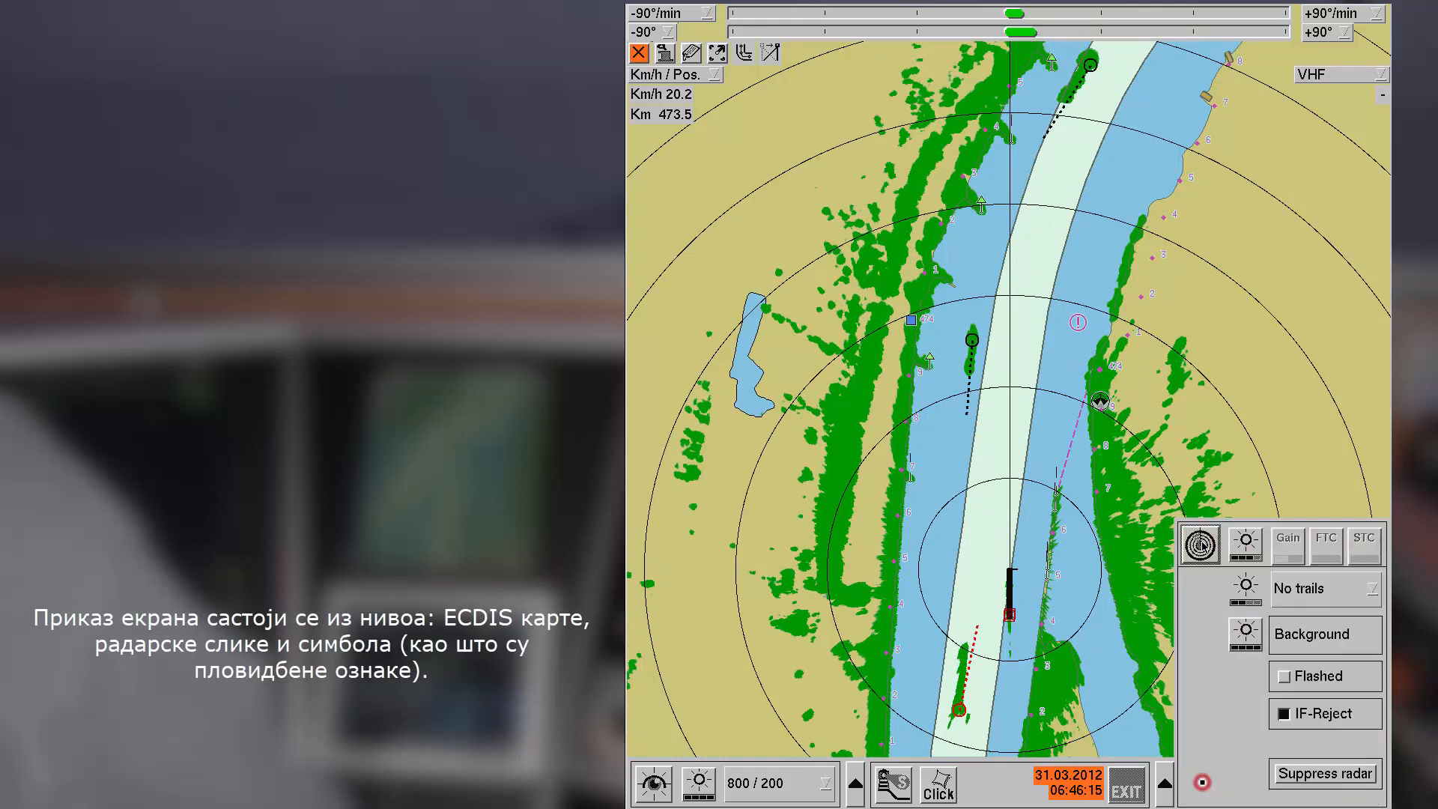
left_click(1289, 773)
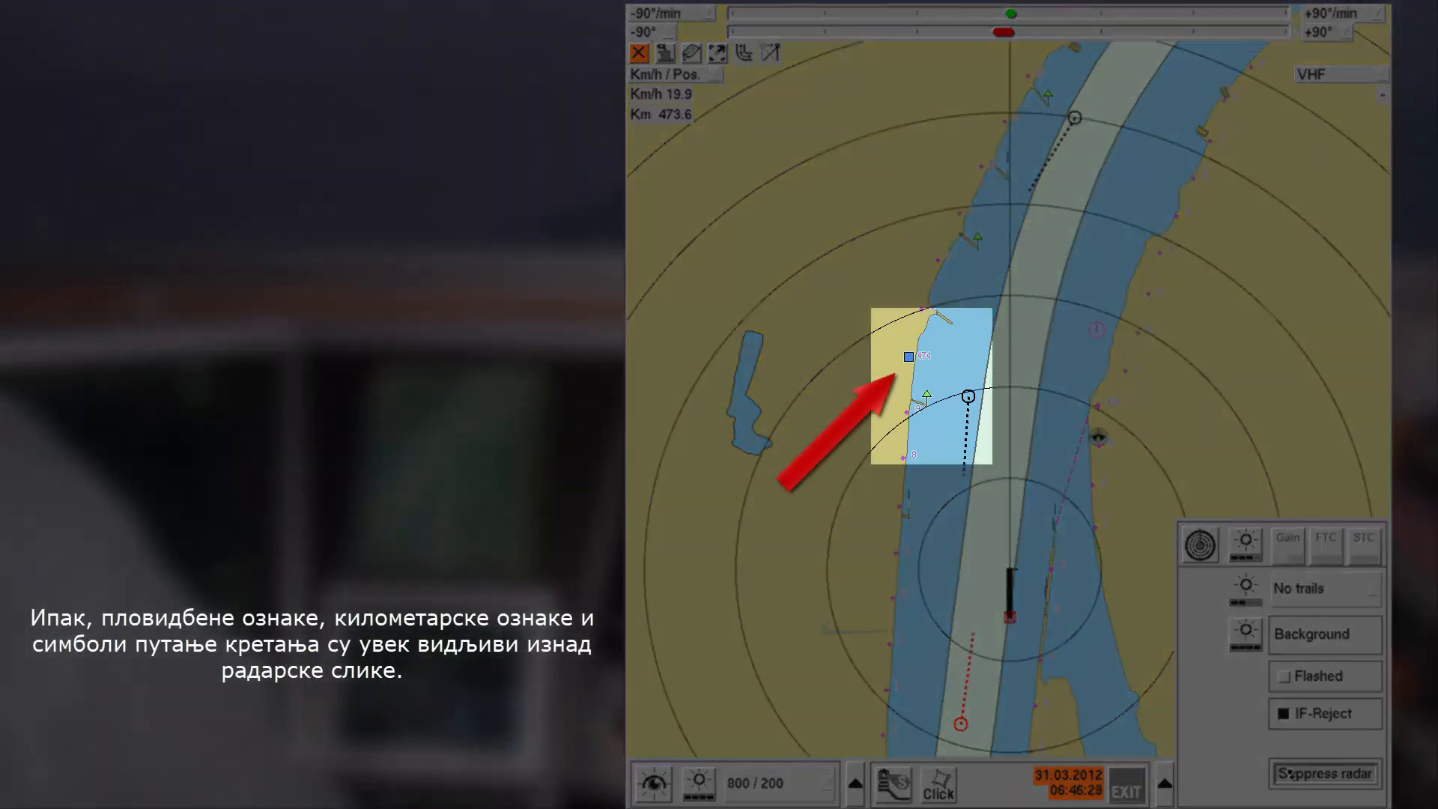
left_click(1282, 773)
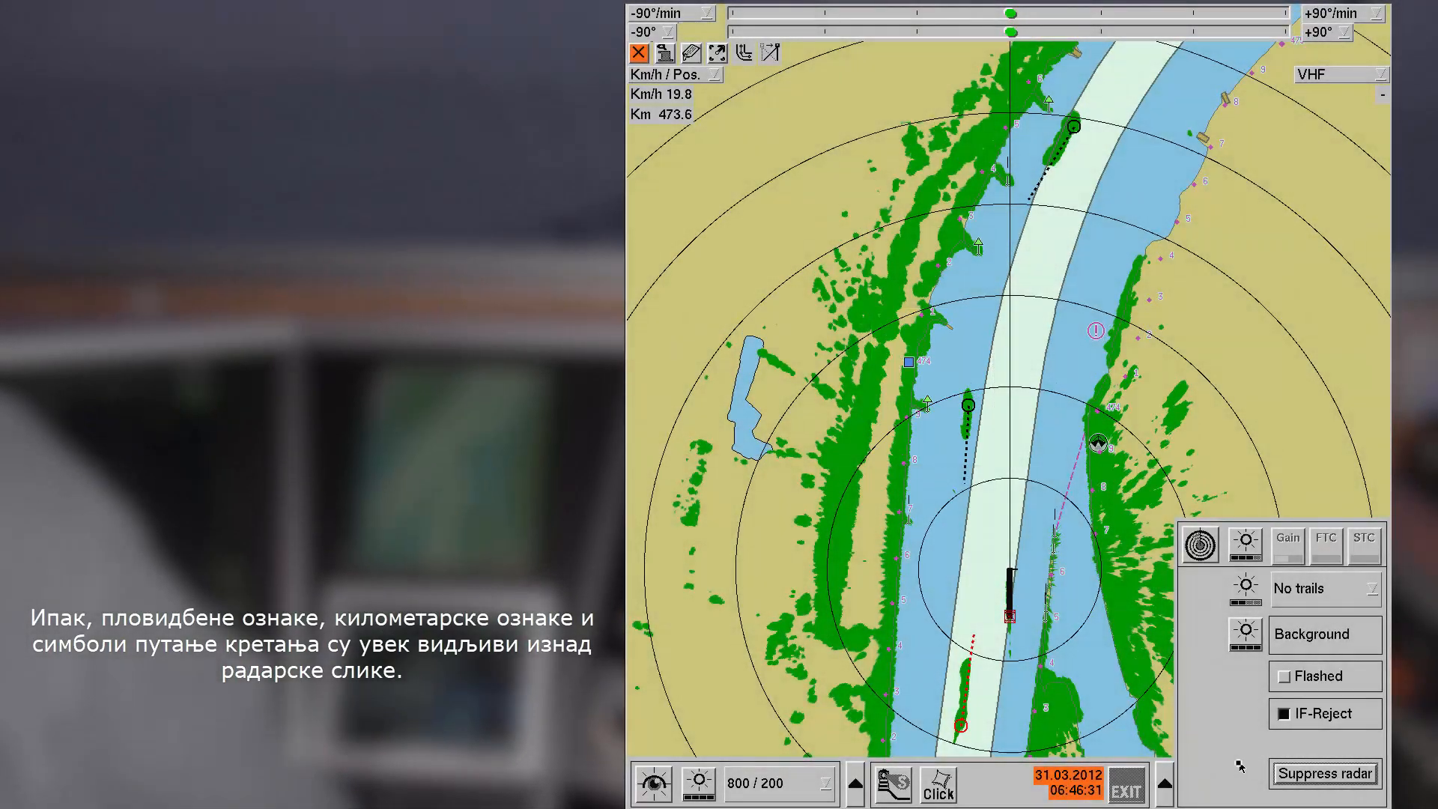
left_click(1200, 550)
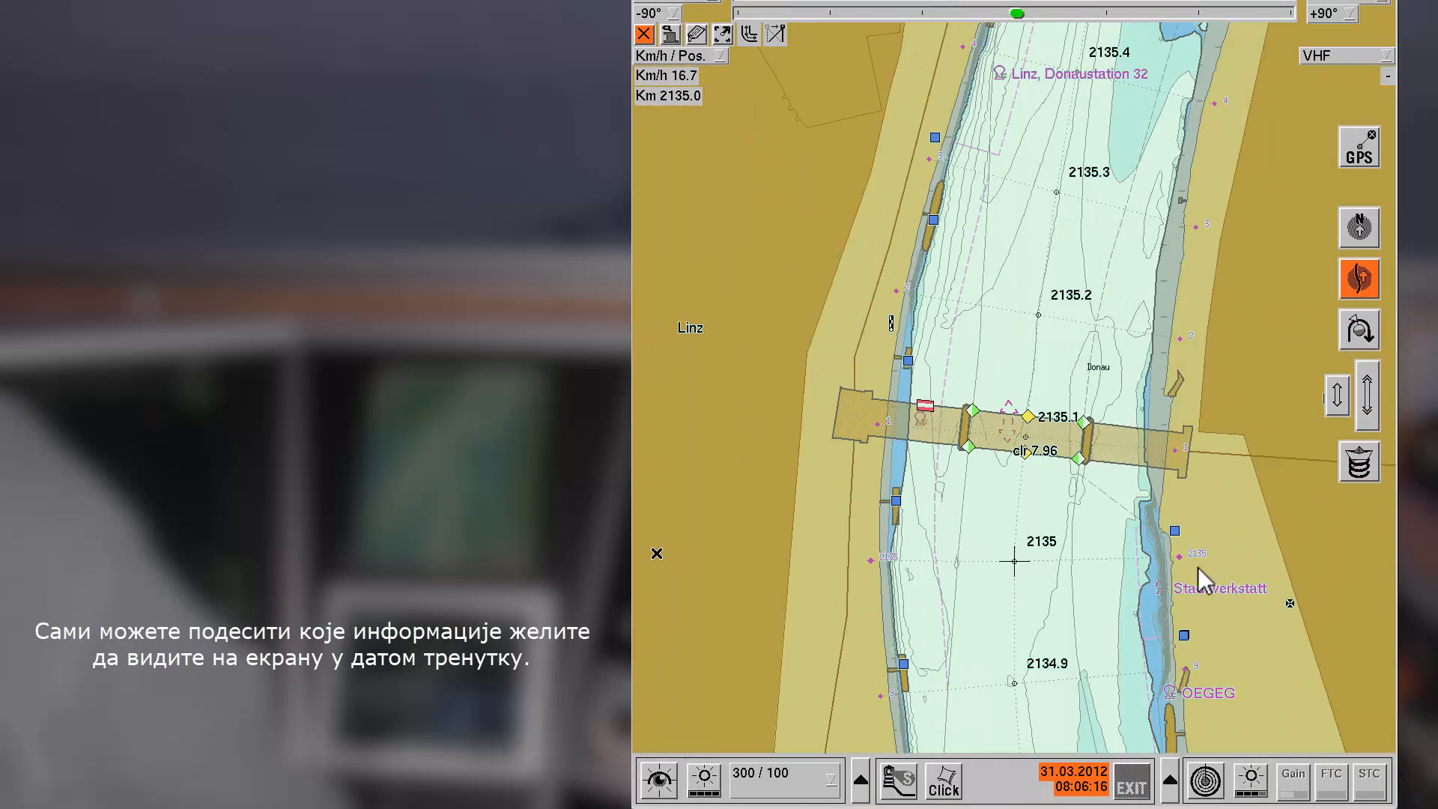
Step: Check the Details chart display and change the chart information level to Standard
left_click(856, 777)
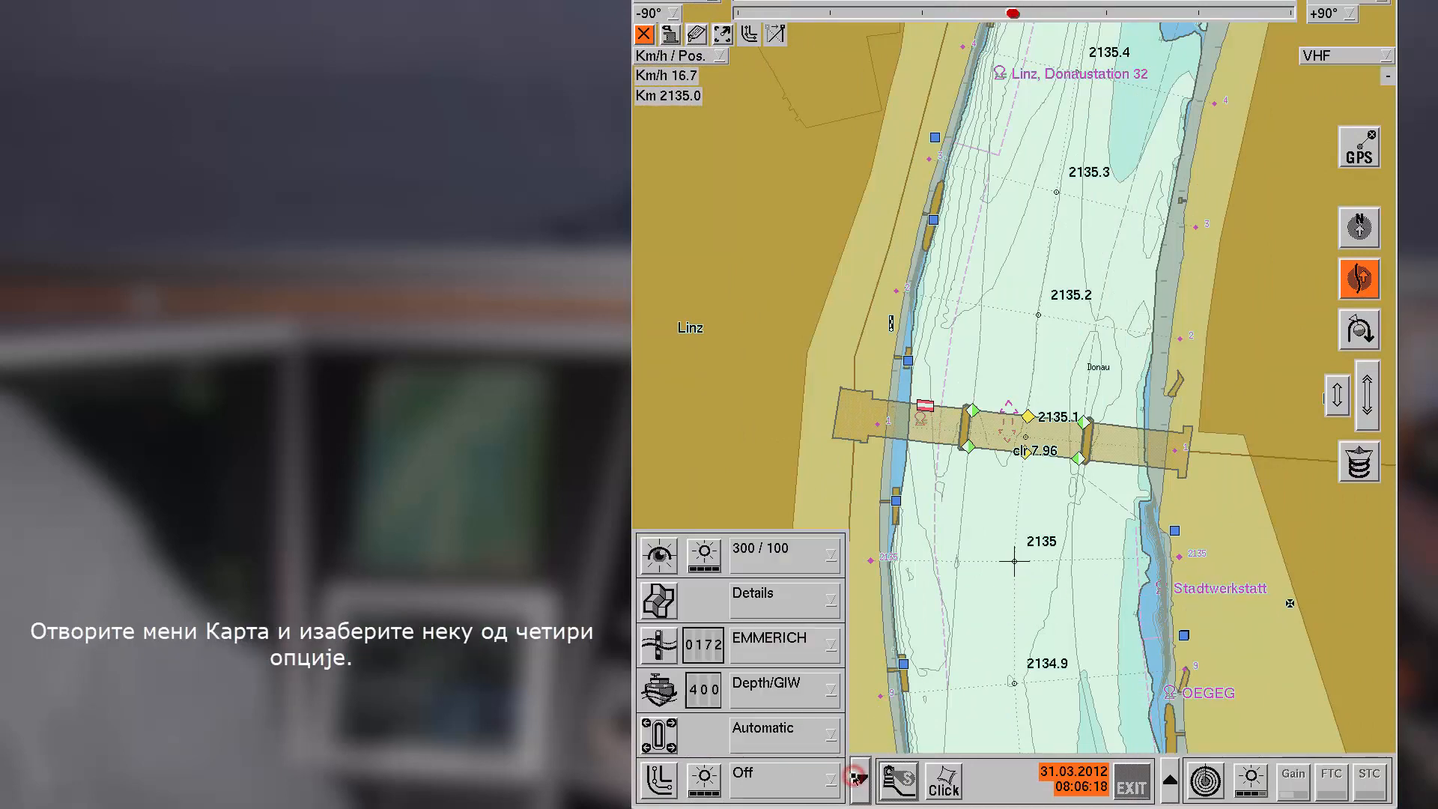
left_click(762, 595)
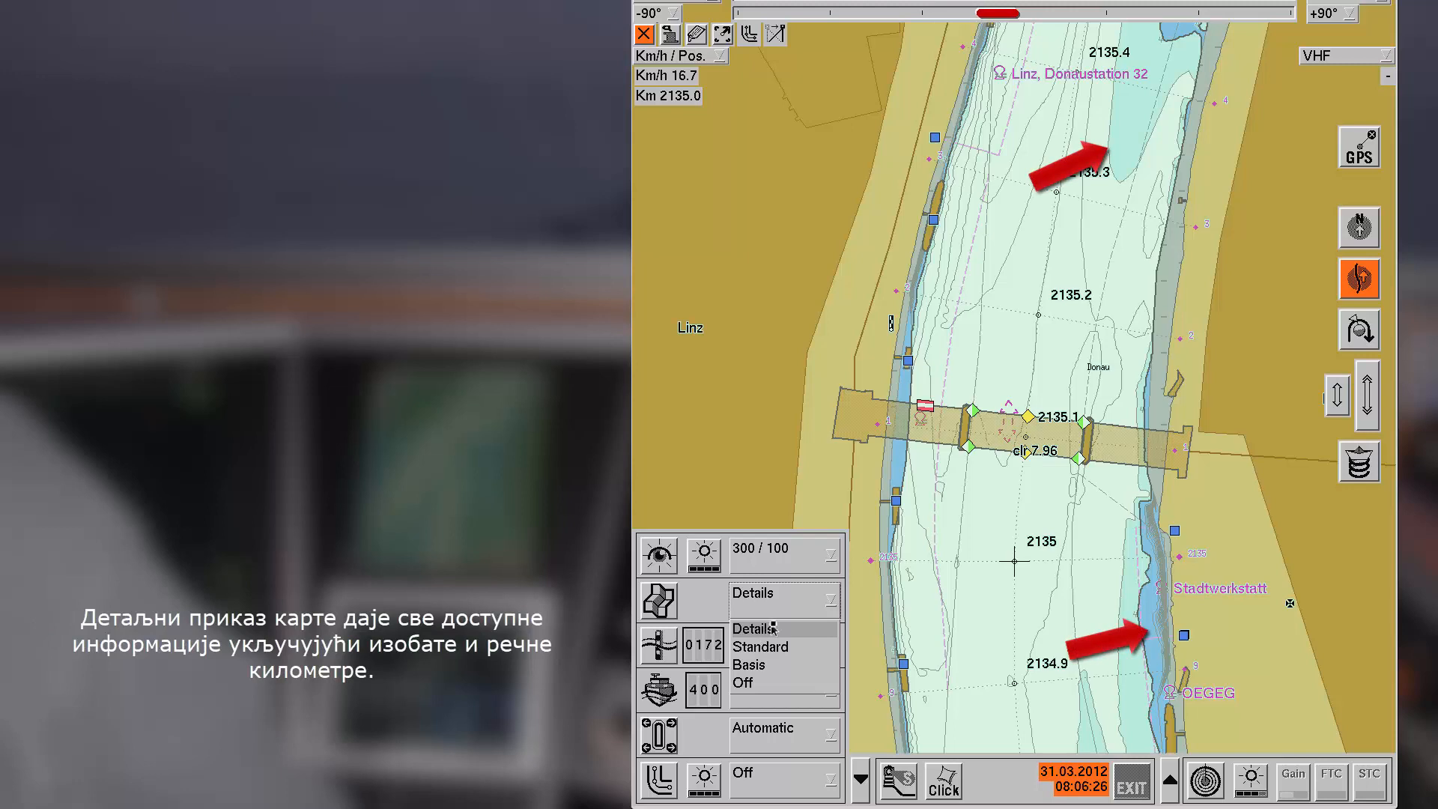
left_click(781, 612)
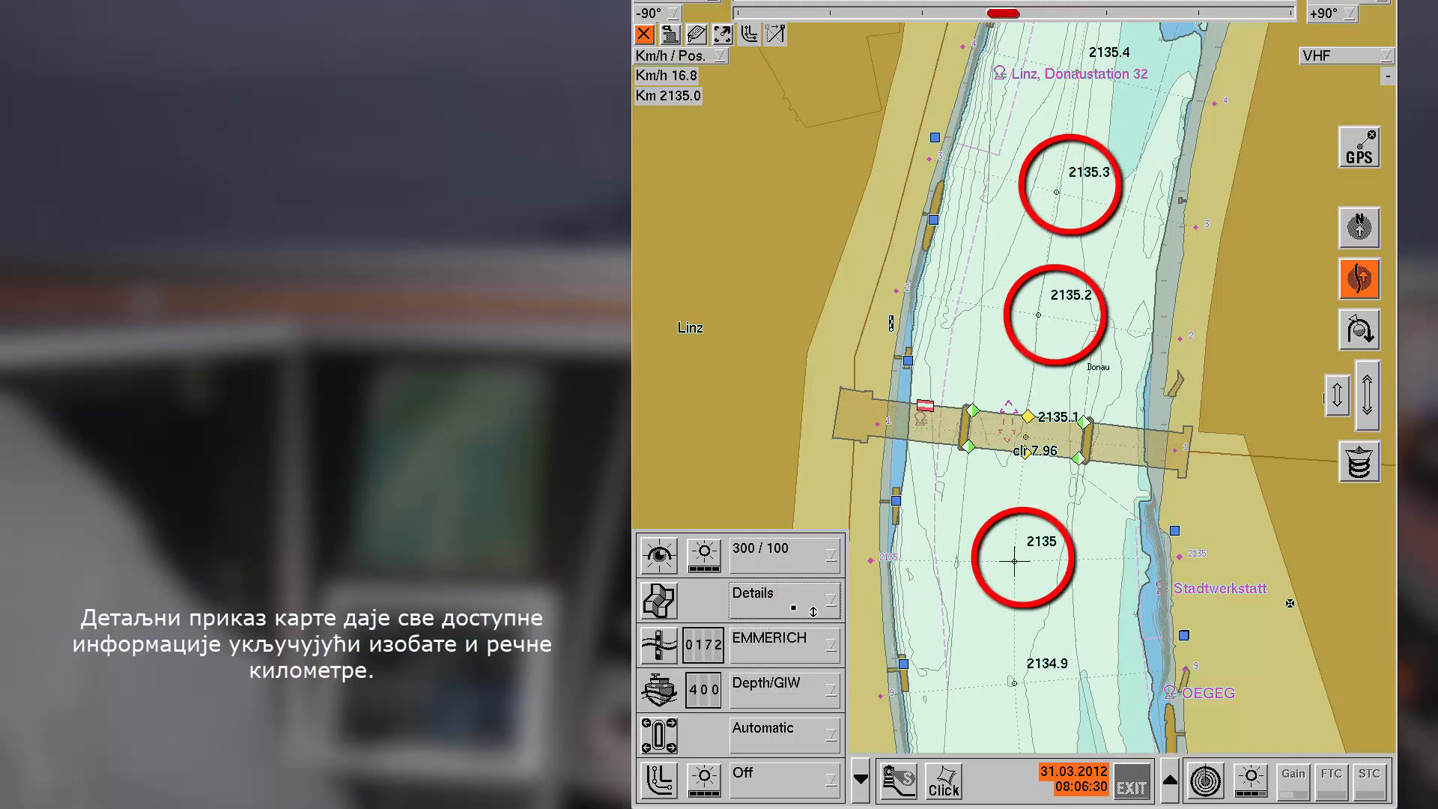
left_click(779, 607)
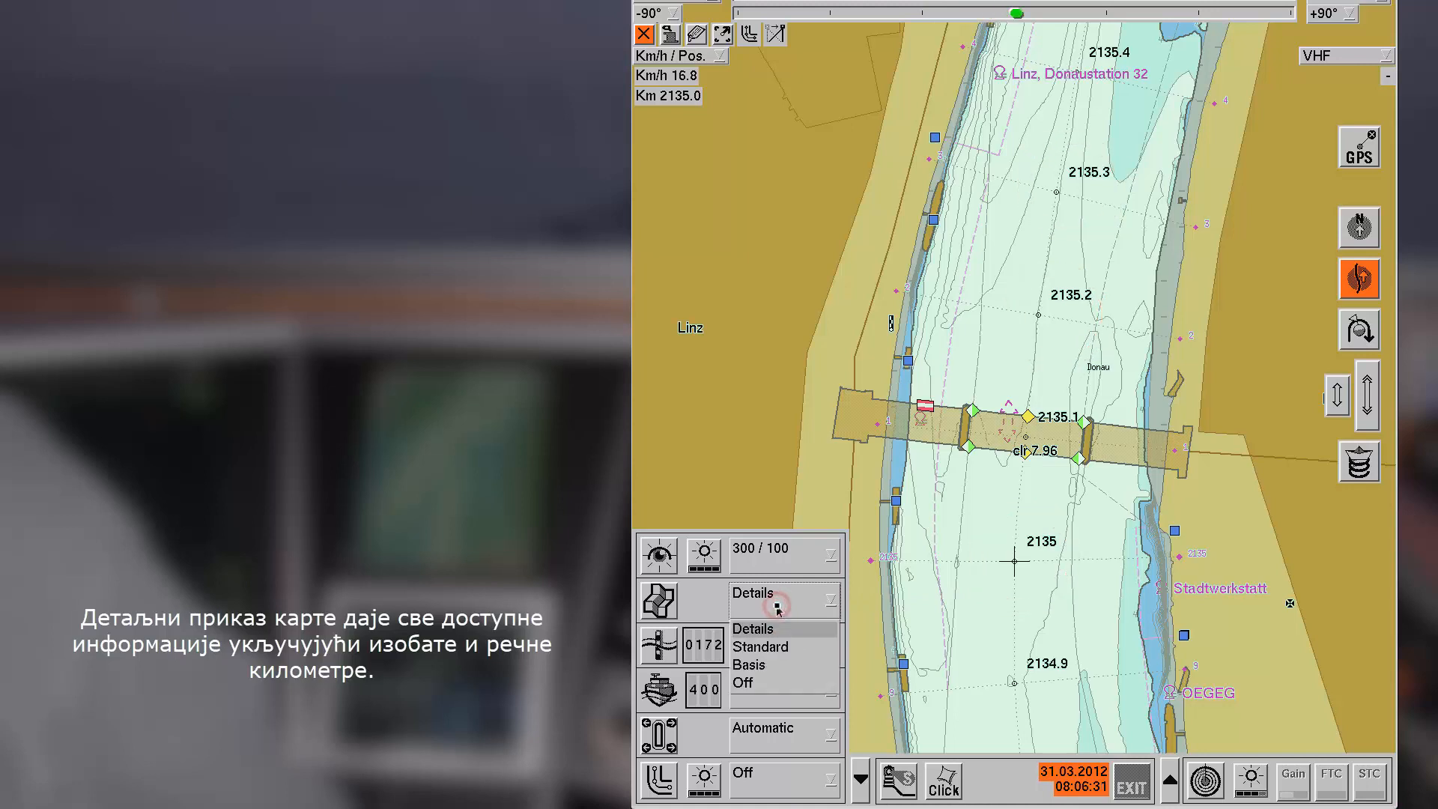
left_click(753, 650)
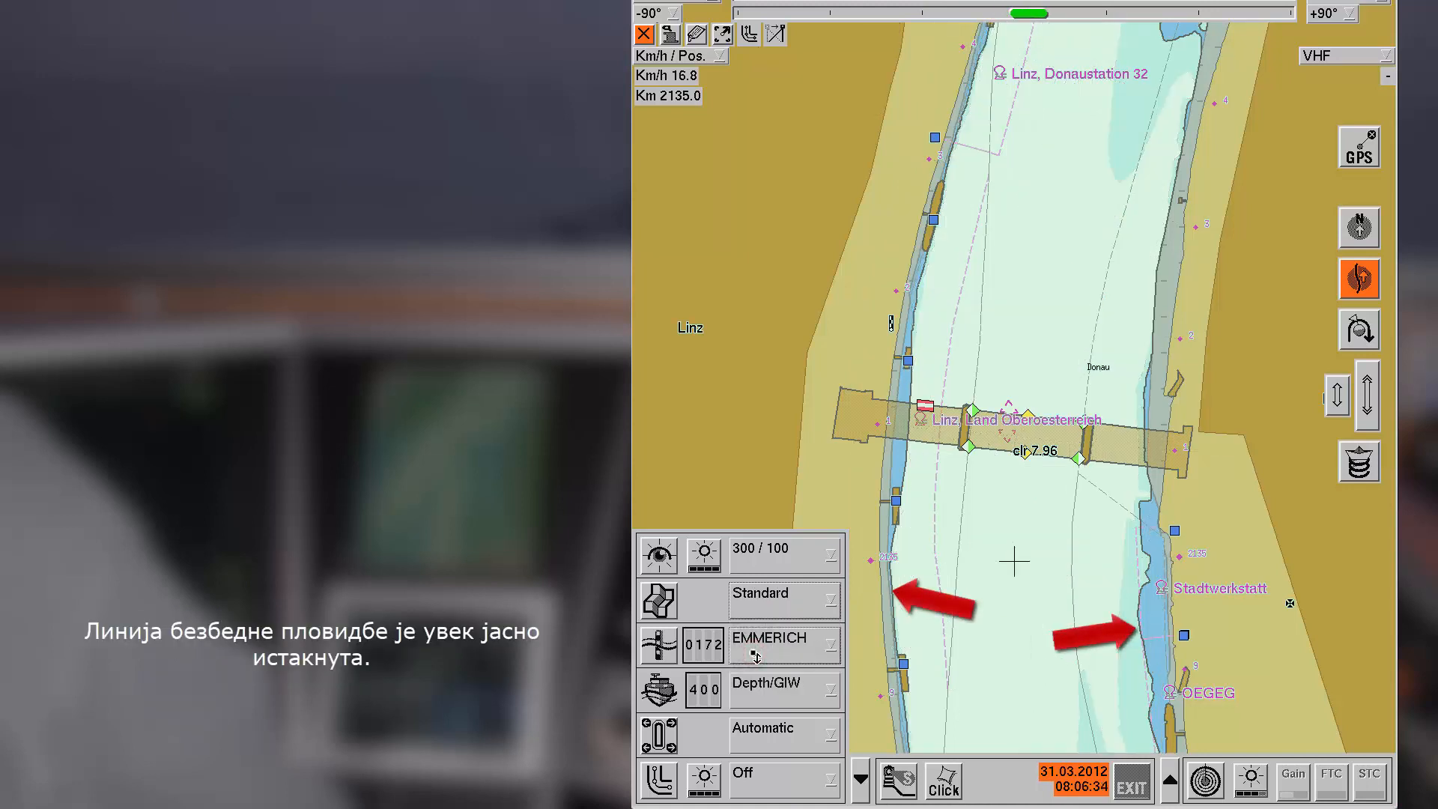
Step: Cycle the chart information level through Basis and Off, returning it to Standard
left_click(801, 598)
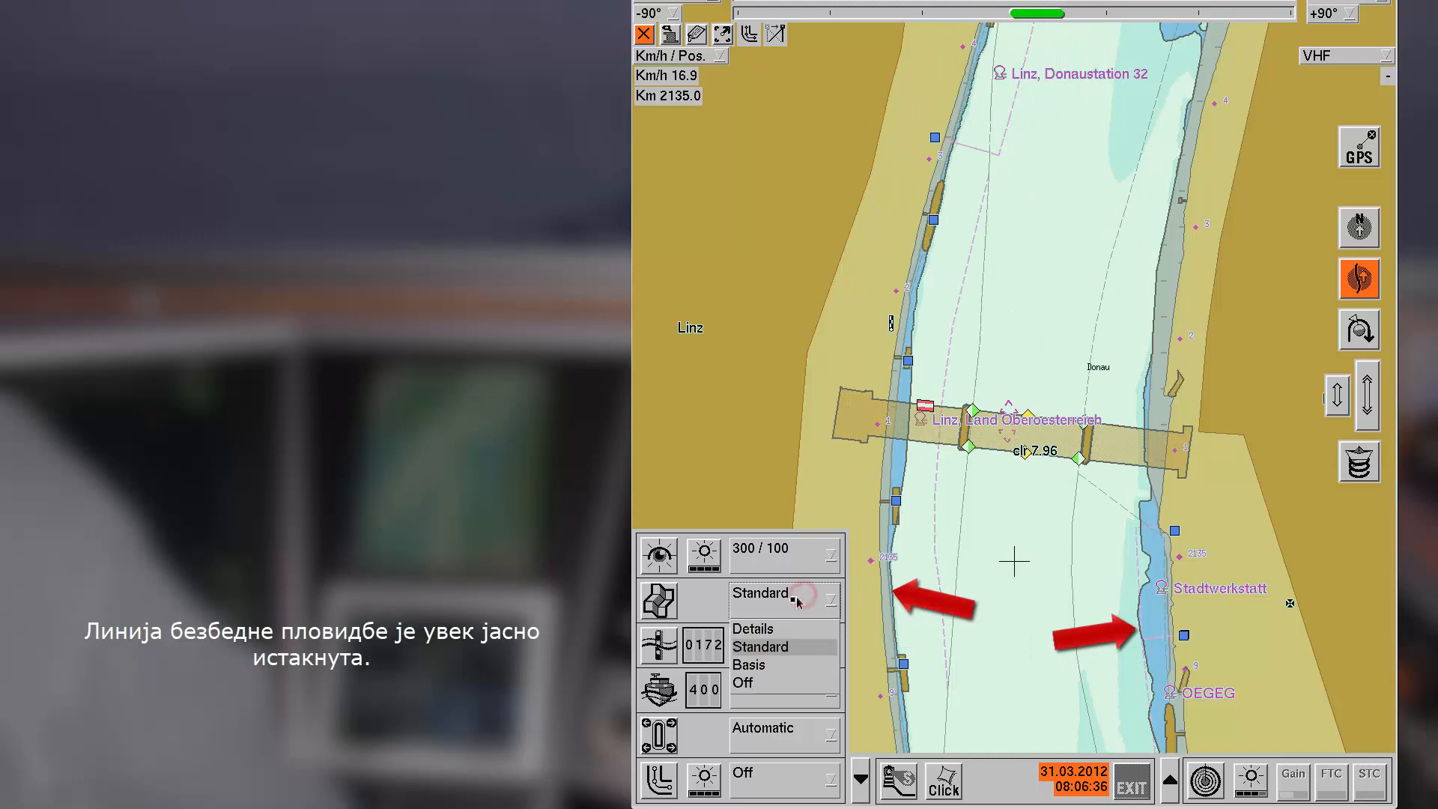
left_click(755, 669)
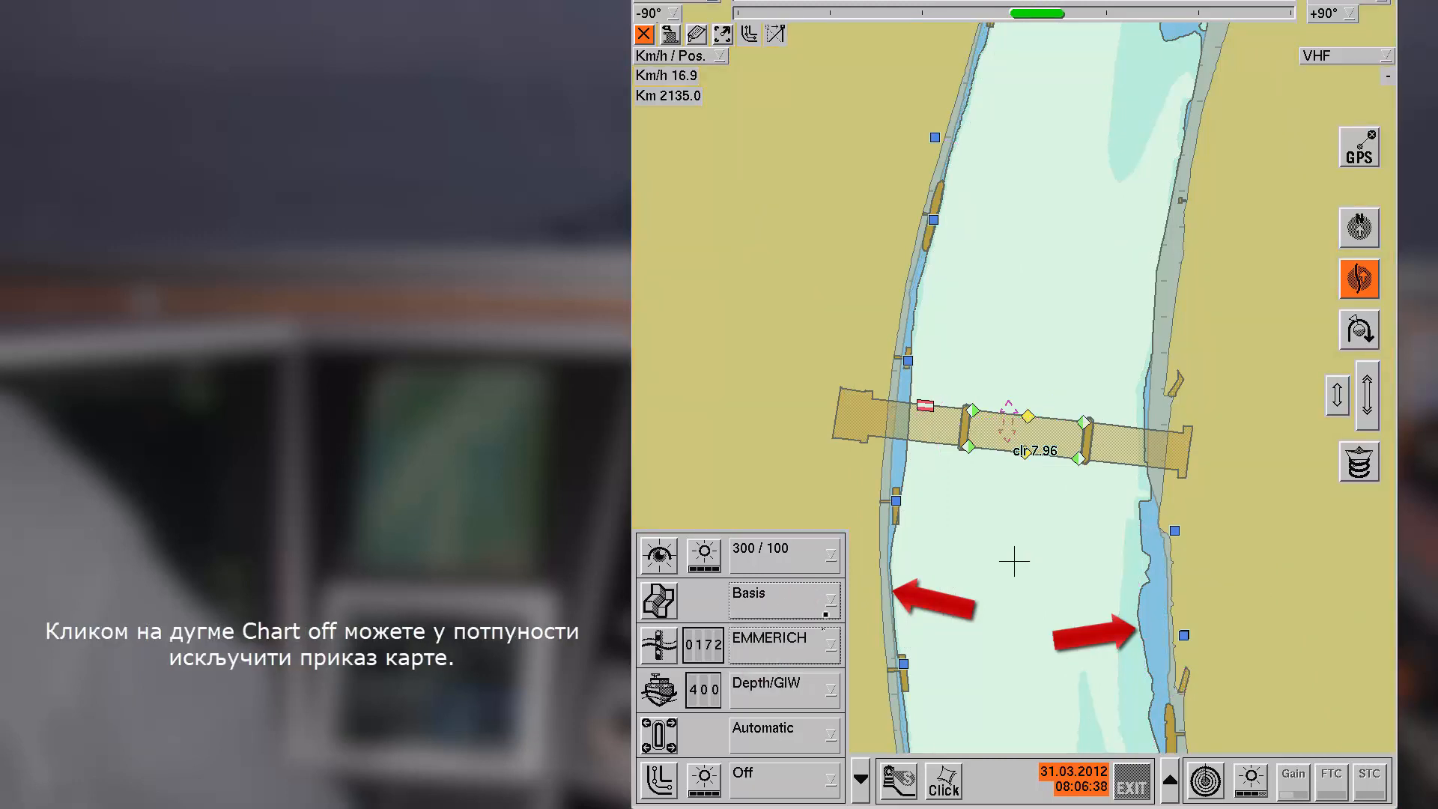
left_click(796, 603)
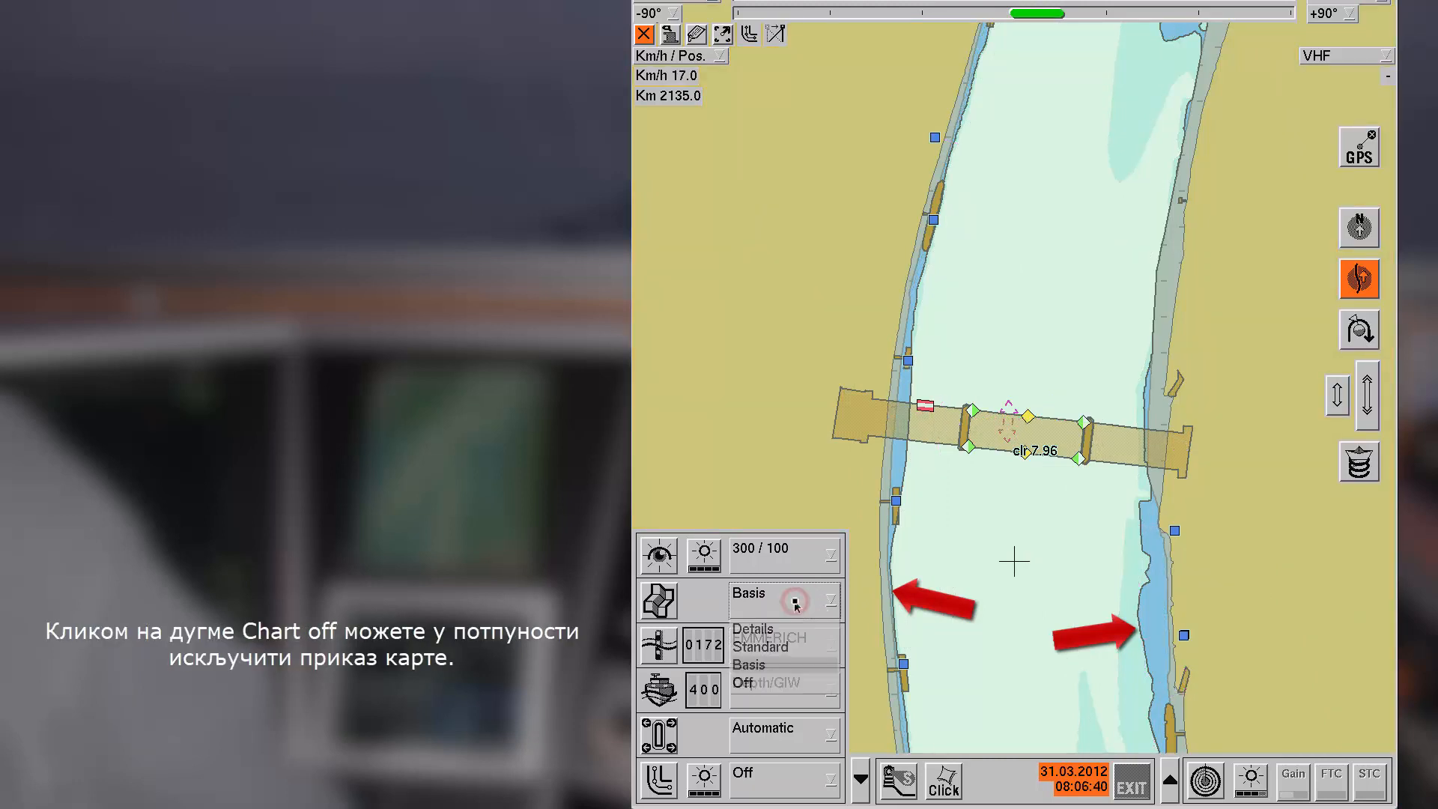
left_click(745, 681)
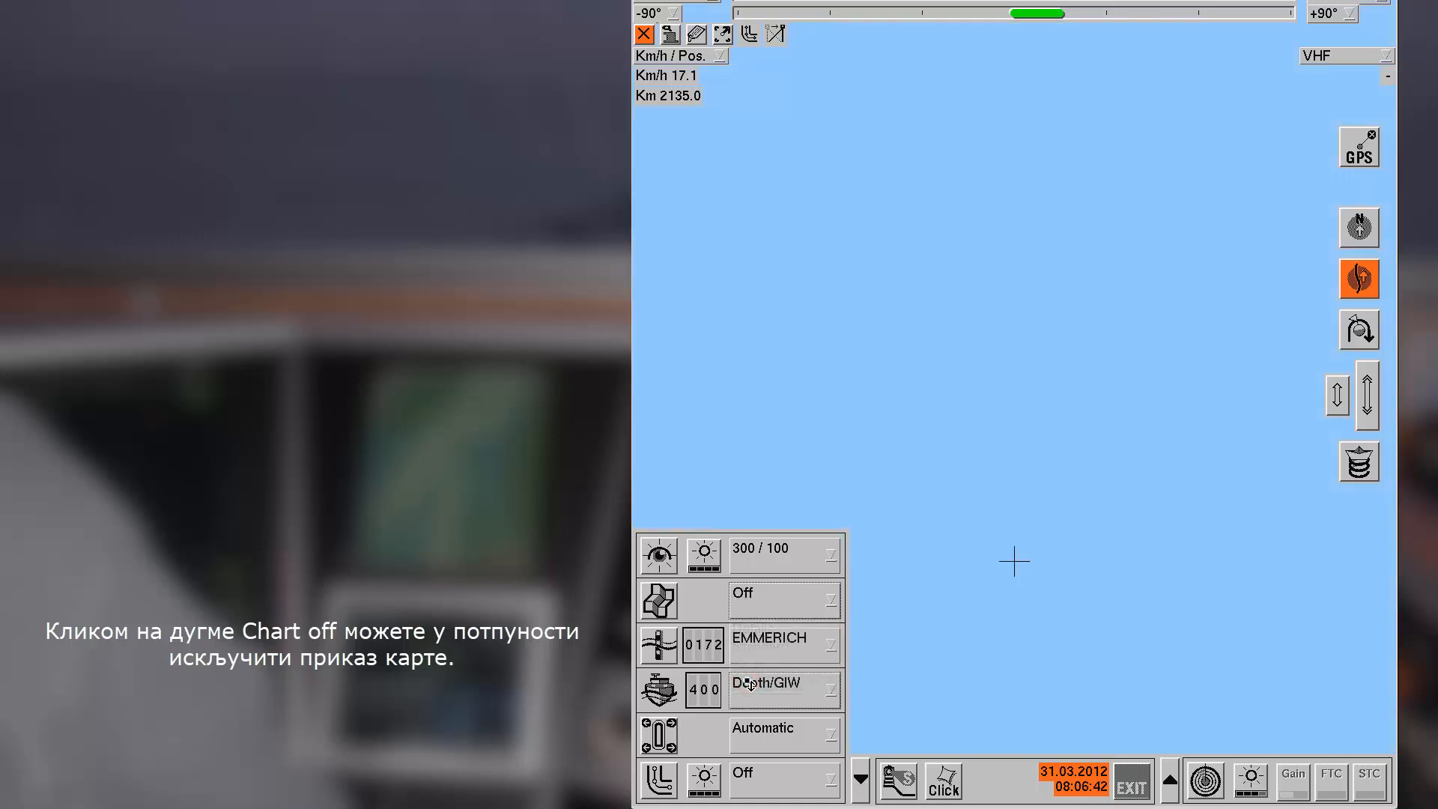
left_click(797, 599)
left_click(759, 647)
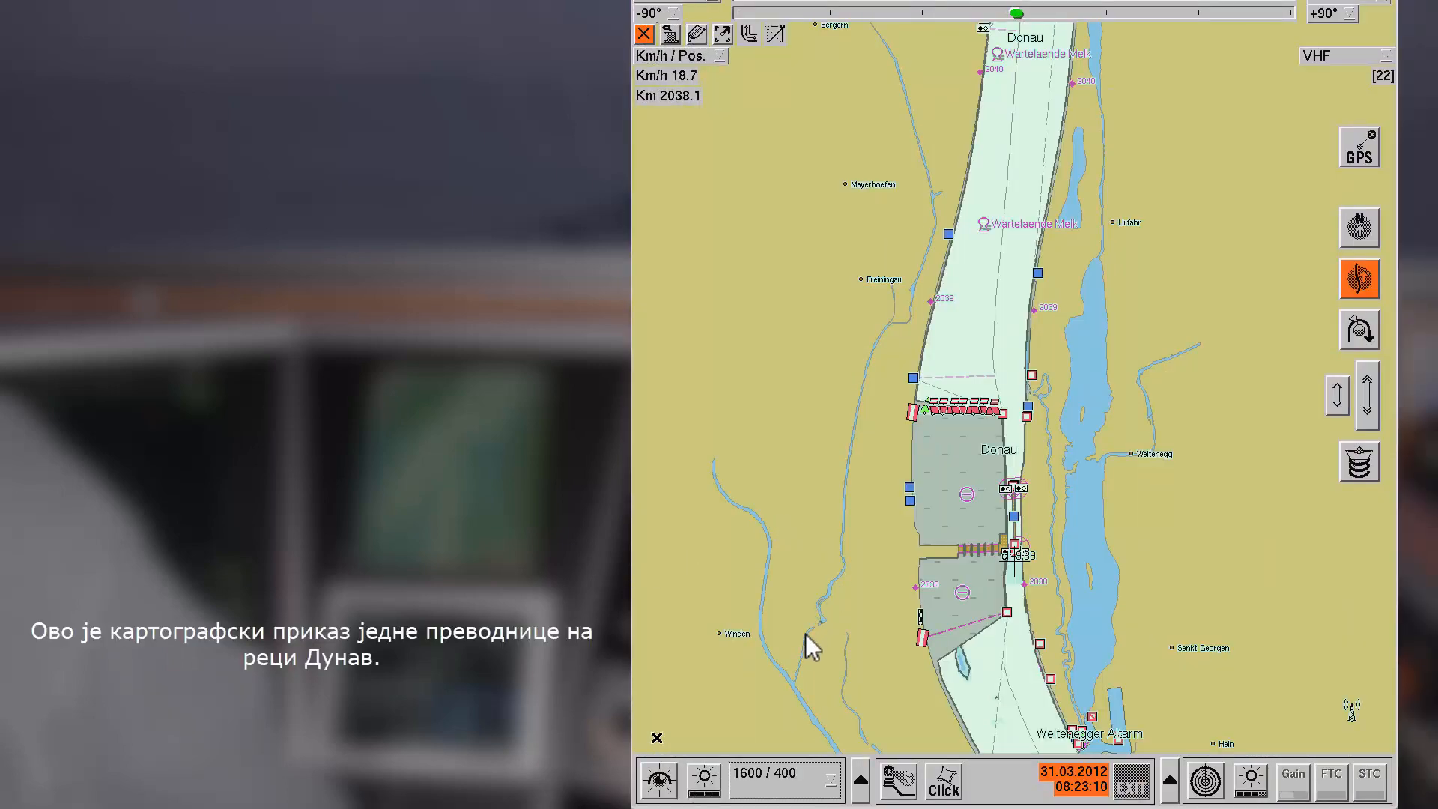
Step: Zoom the chart to the 800 / 200 range and set the chart font size to 200%
left_click(786, 772)
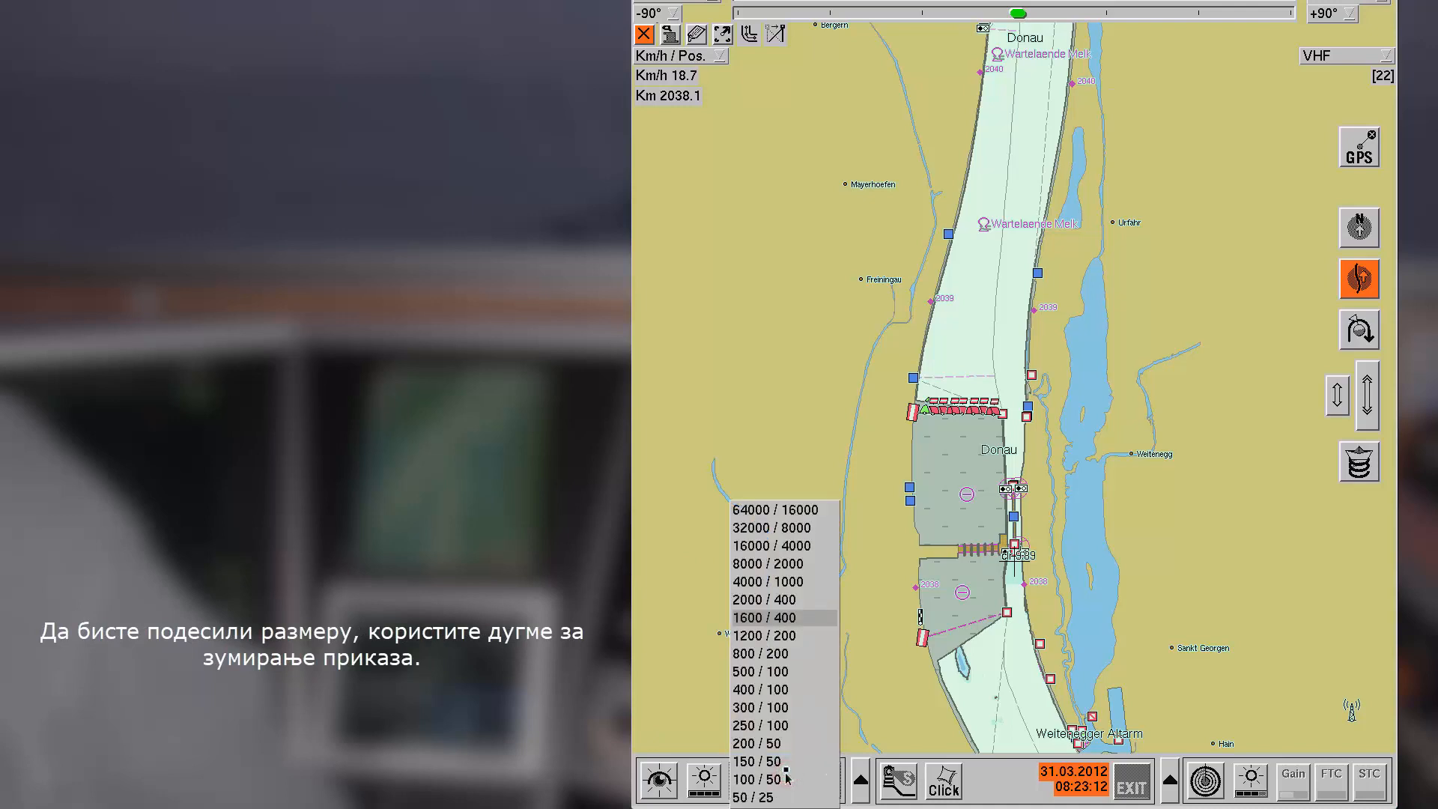
left_click(783, 653)
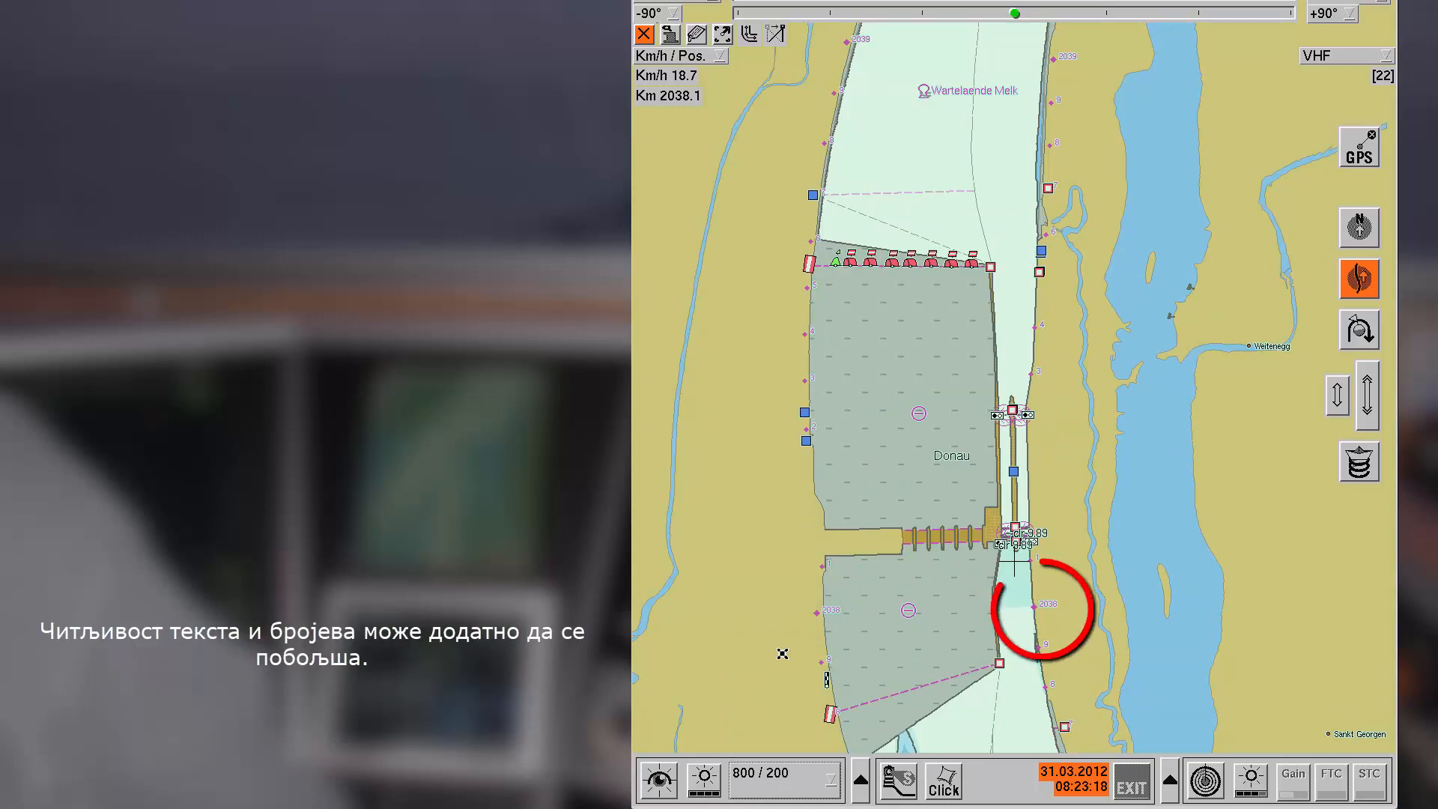
left_click(860, 780)
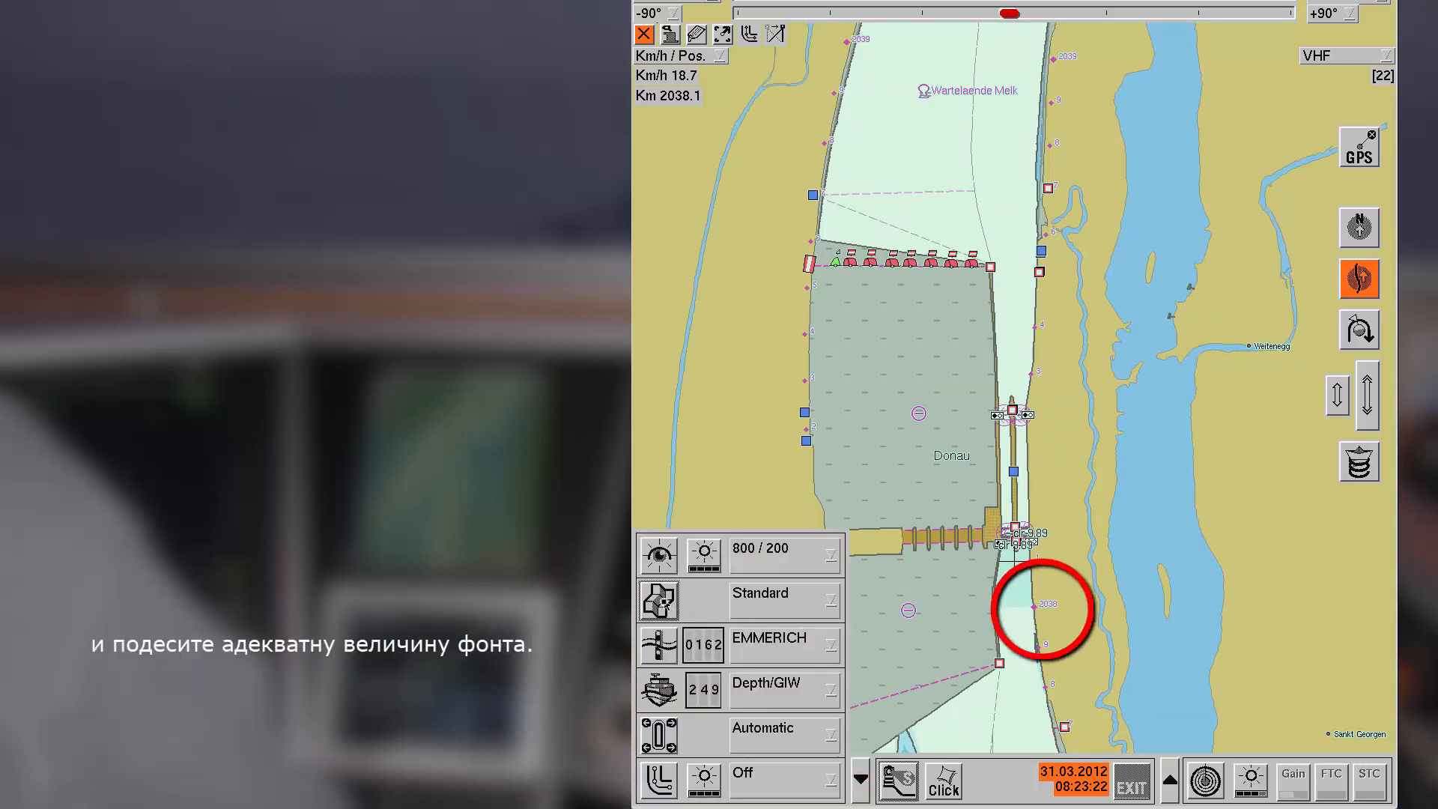
left_click(663, 603)
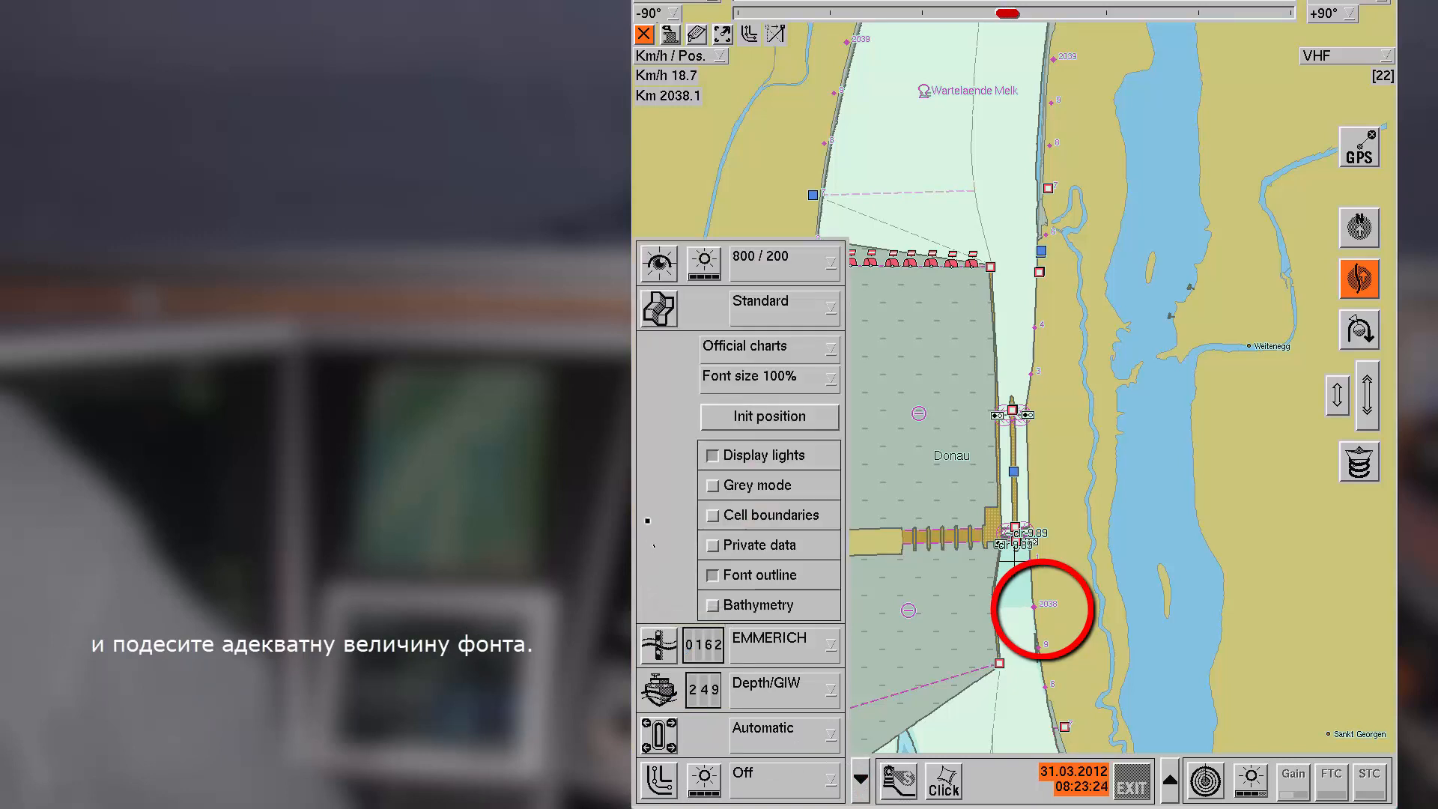
left_click(829, 376)
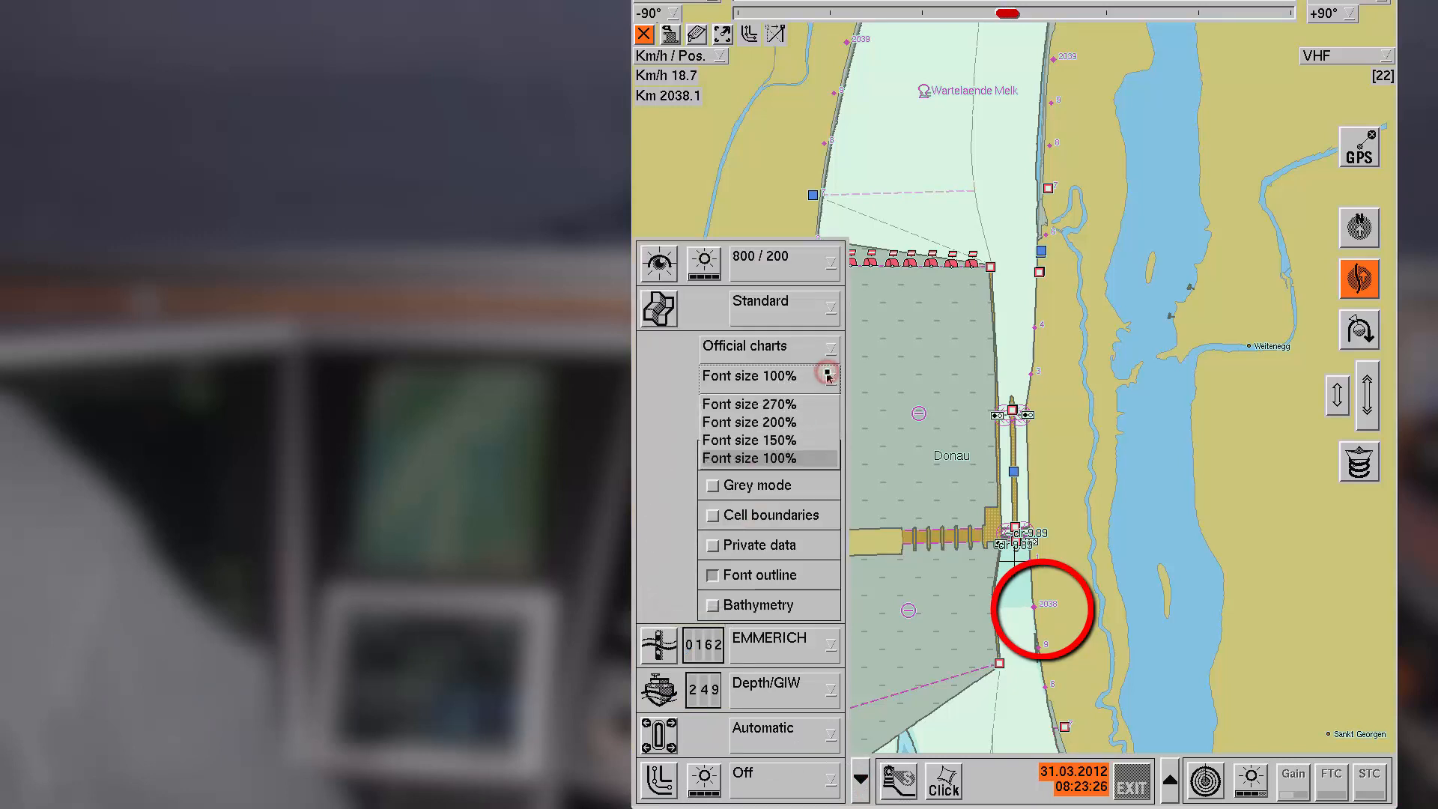
left_click(783, 423)
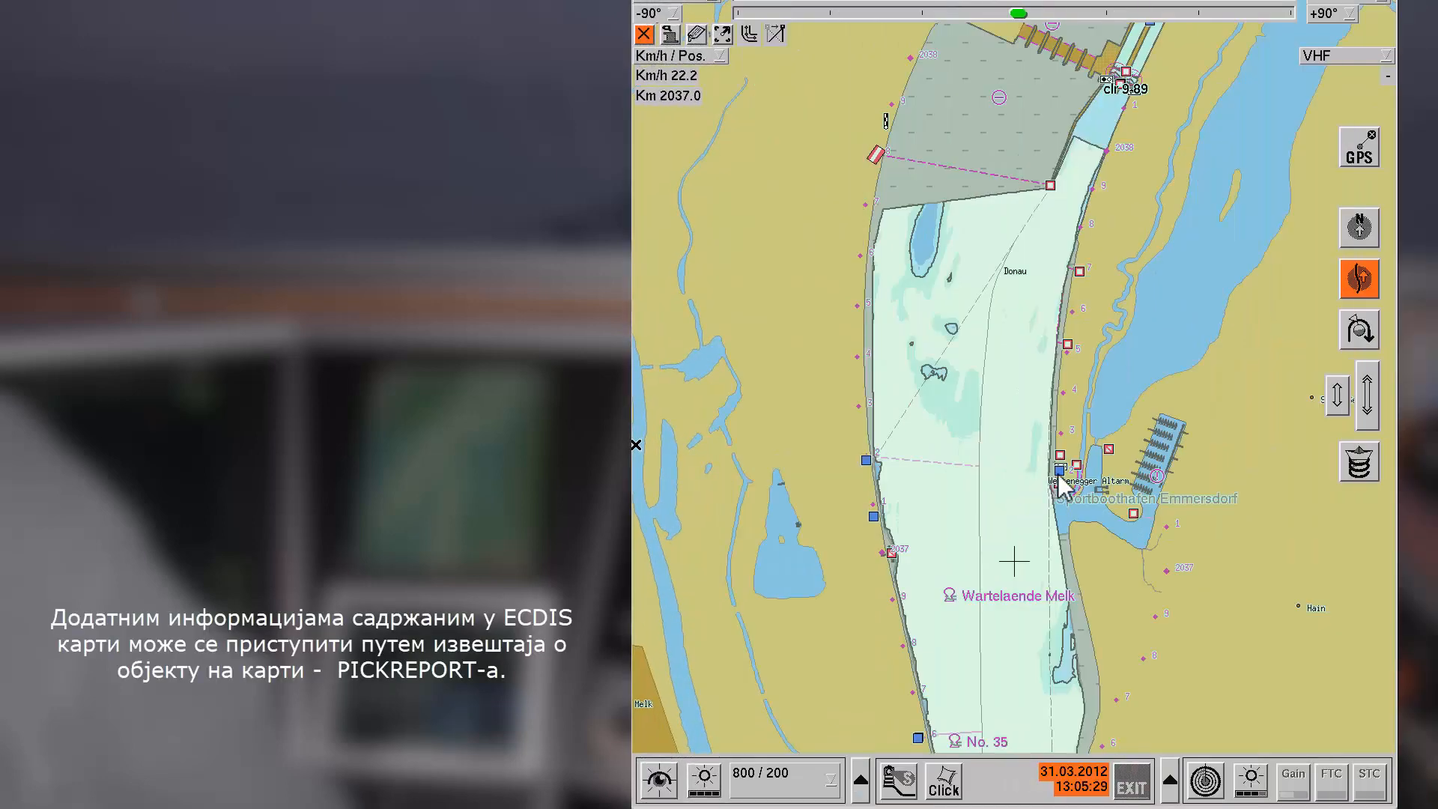
Step: View the Pickreport of the blue notice mark at Weitenegger Altarm and of a red-framed mark farther along the same bank
right_click(1058, 475)
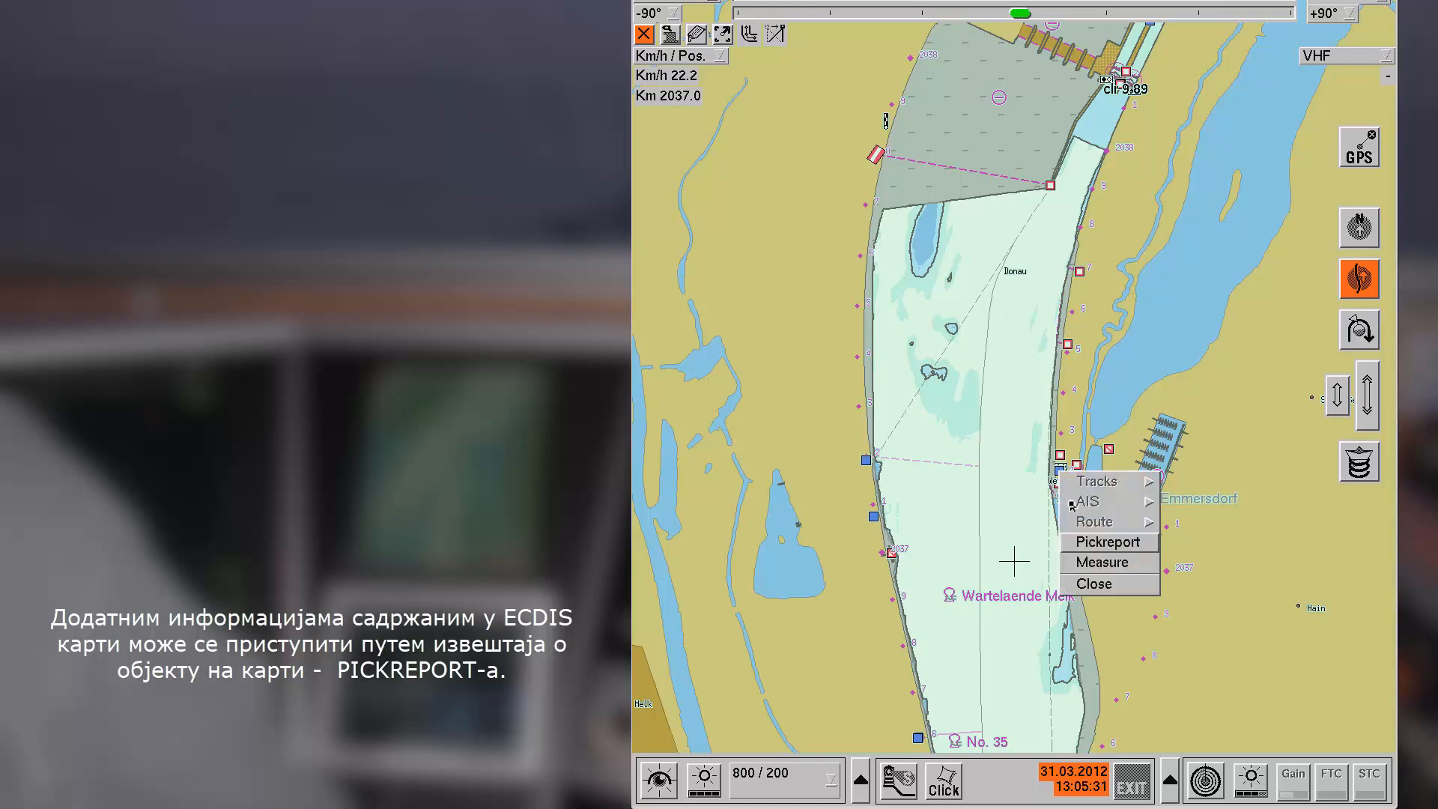
left_click(1078, 542)
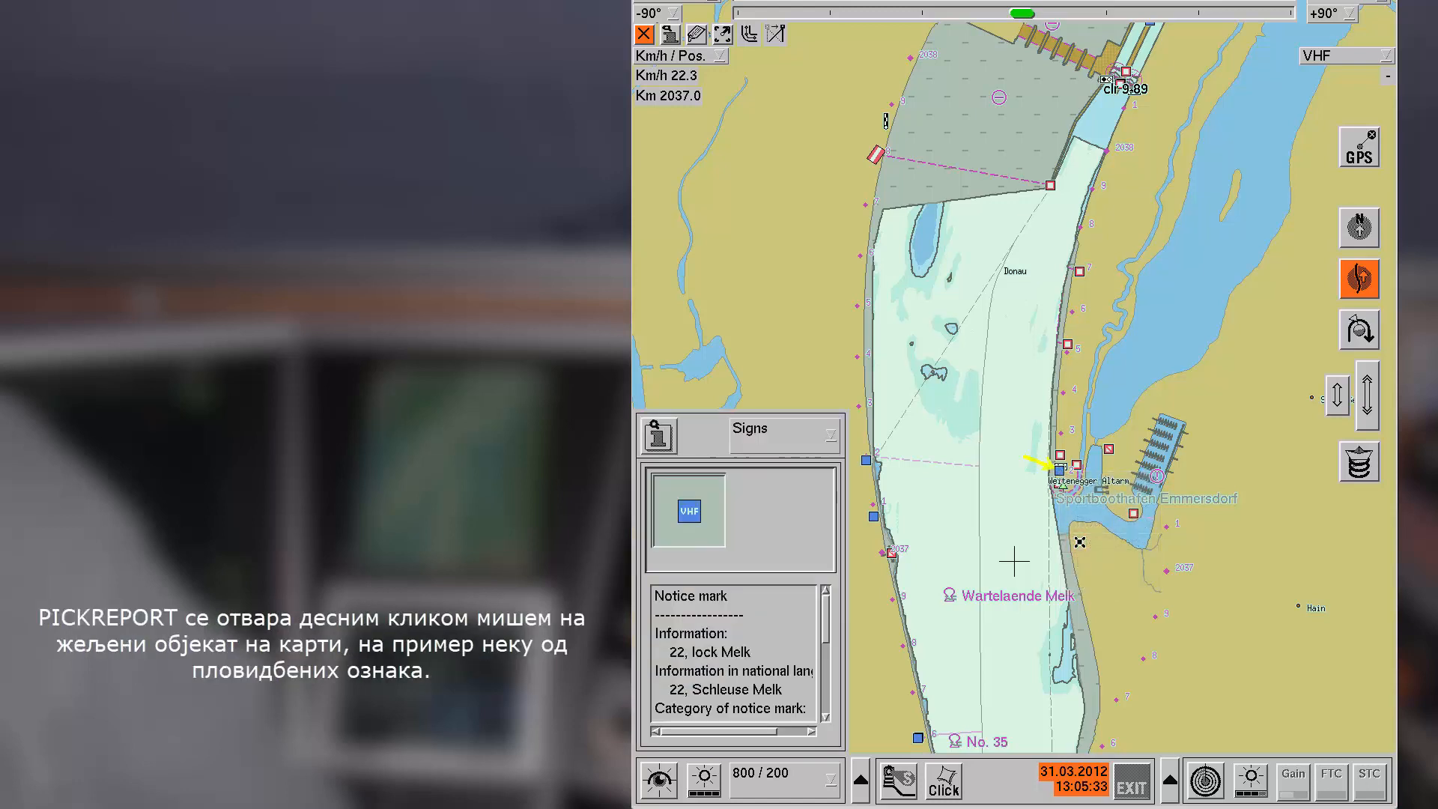
right_click(1068, 349)
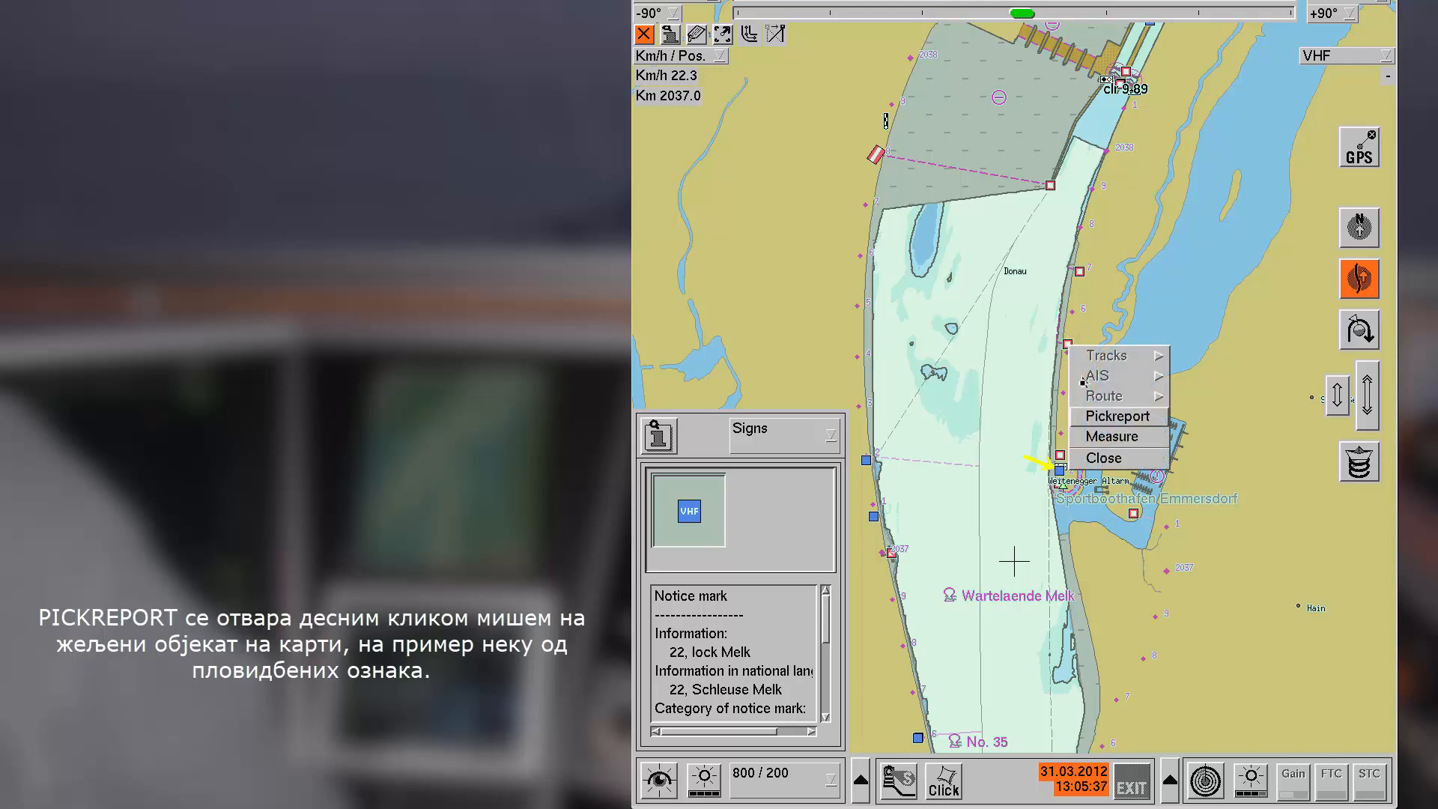
left_click(1090, 417)
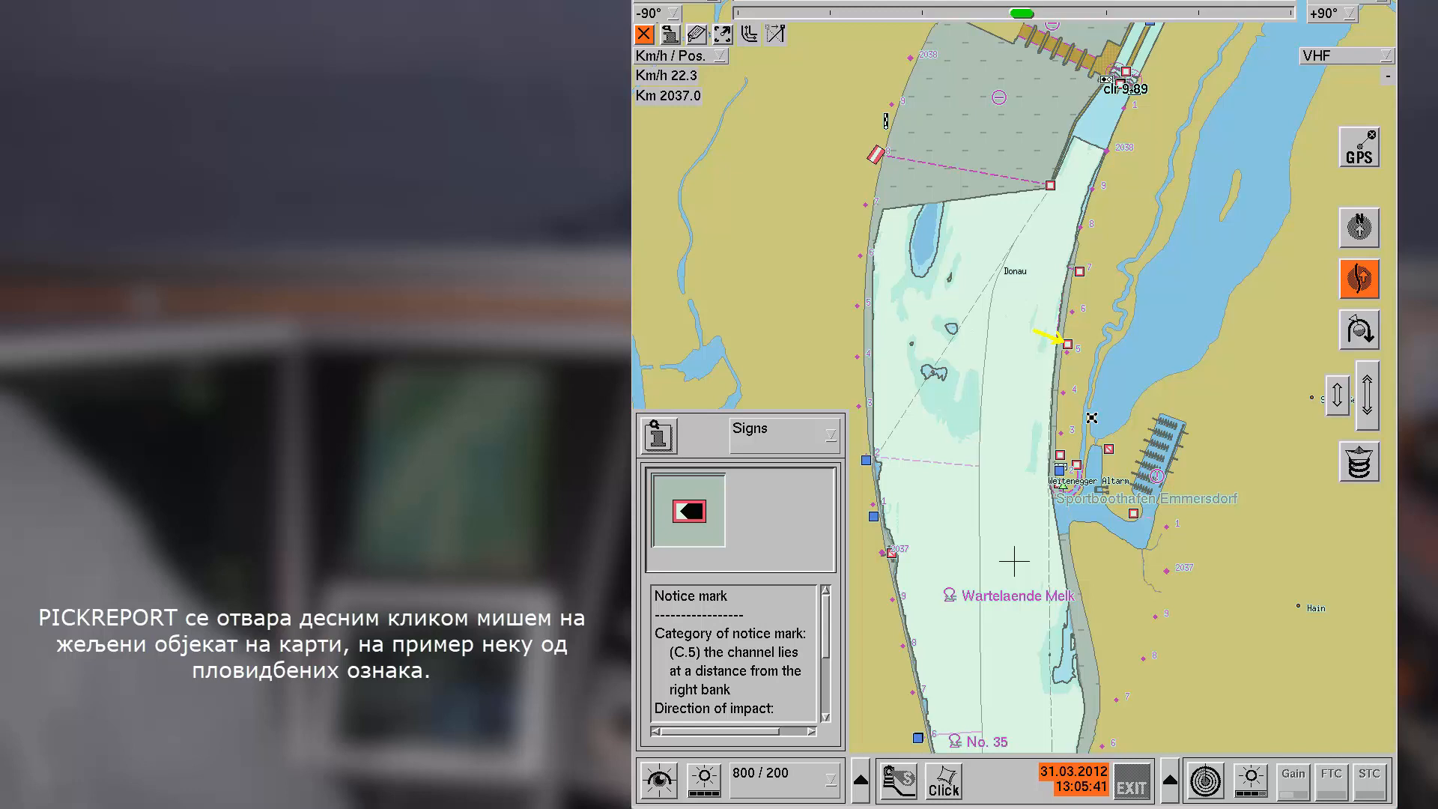
Step: View the Pickreport of the blue notice mark on the opposite bank and read the full report of the red-framed mark at km 2037
right_click(868, 460)
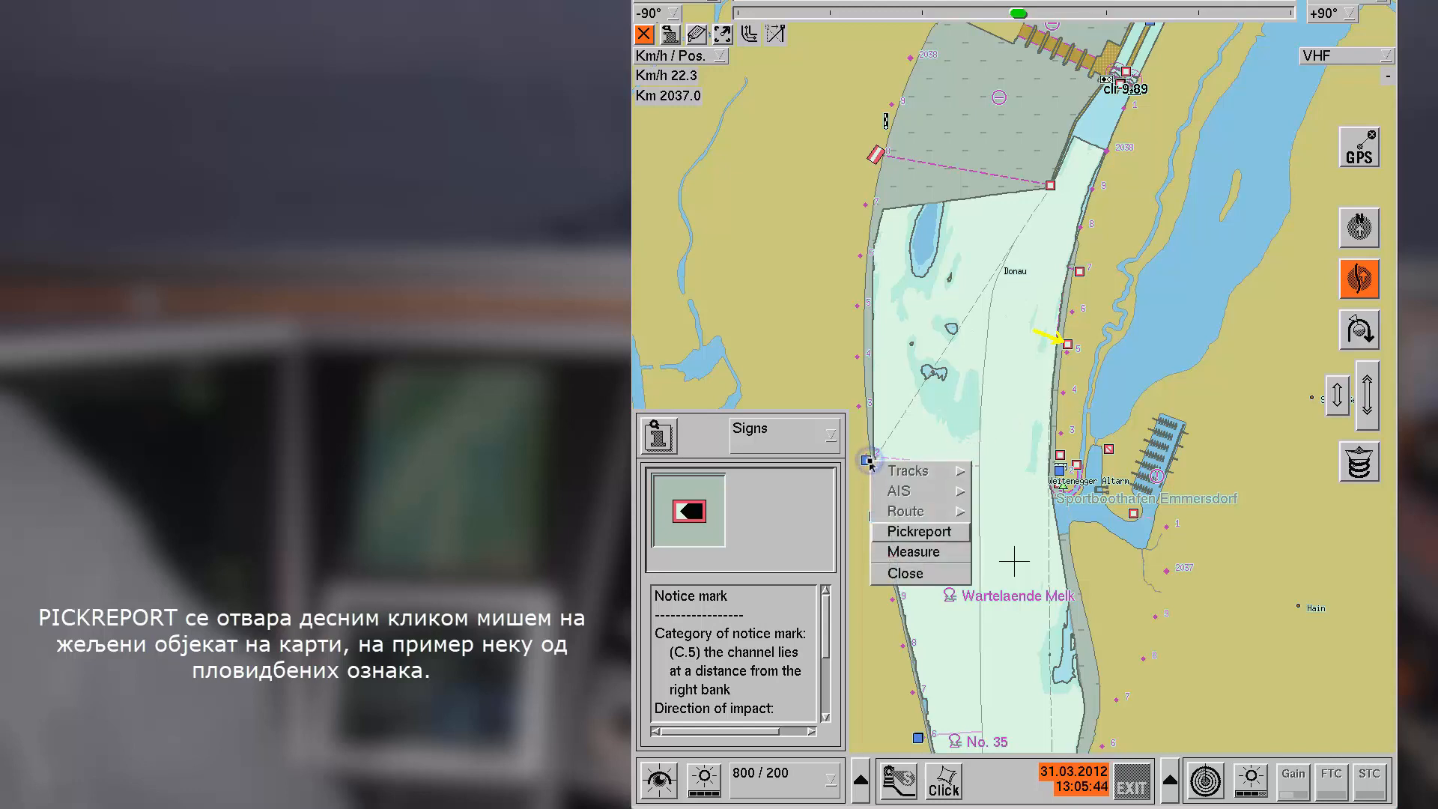
left_click(915, 531)
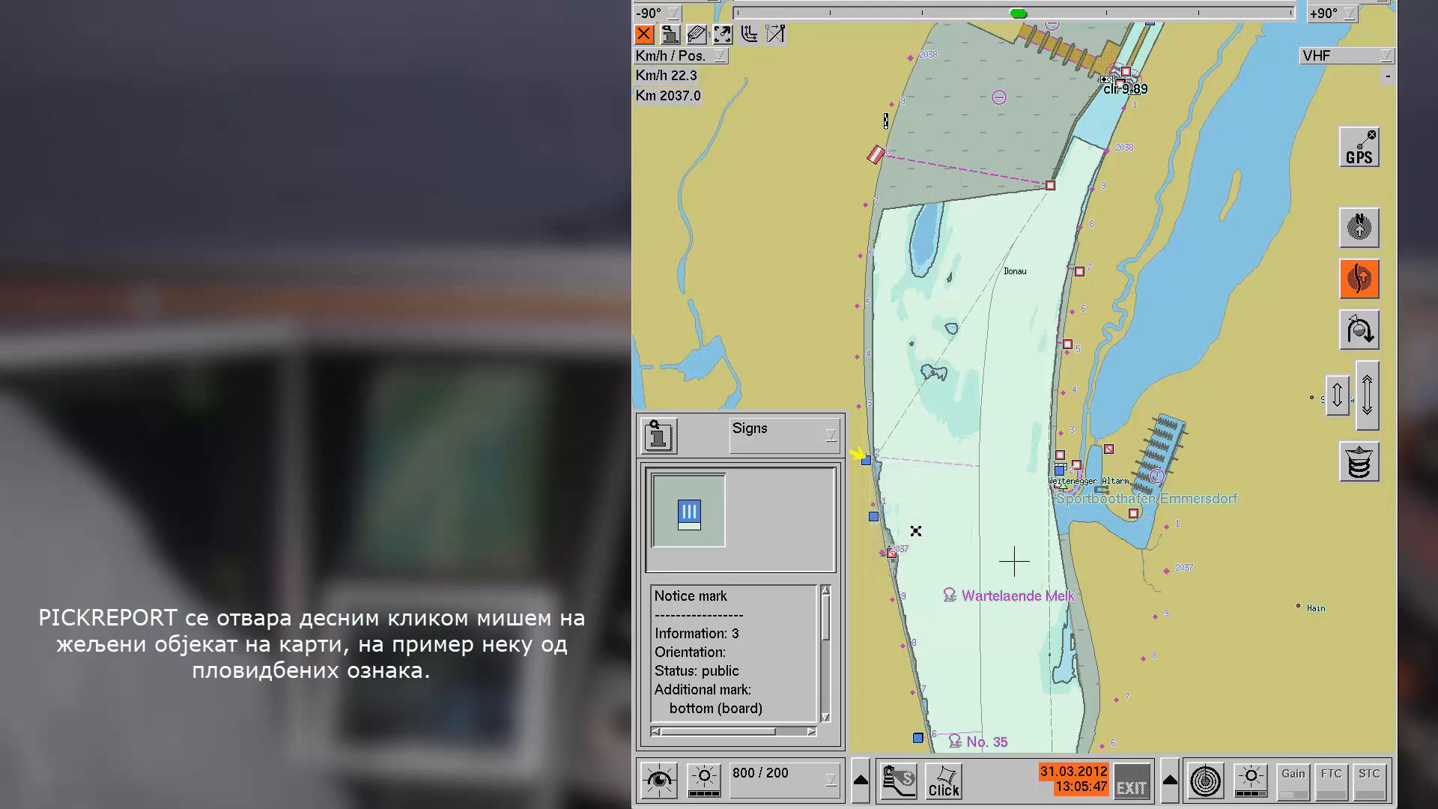
right_click(891, 554)
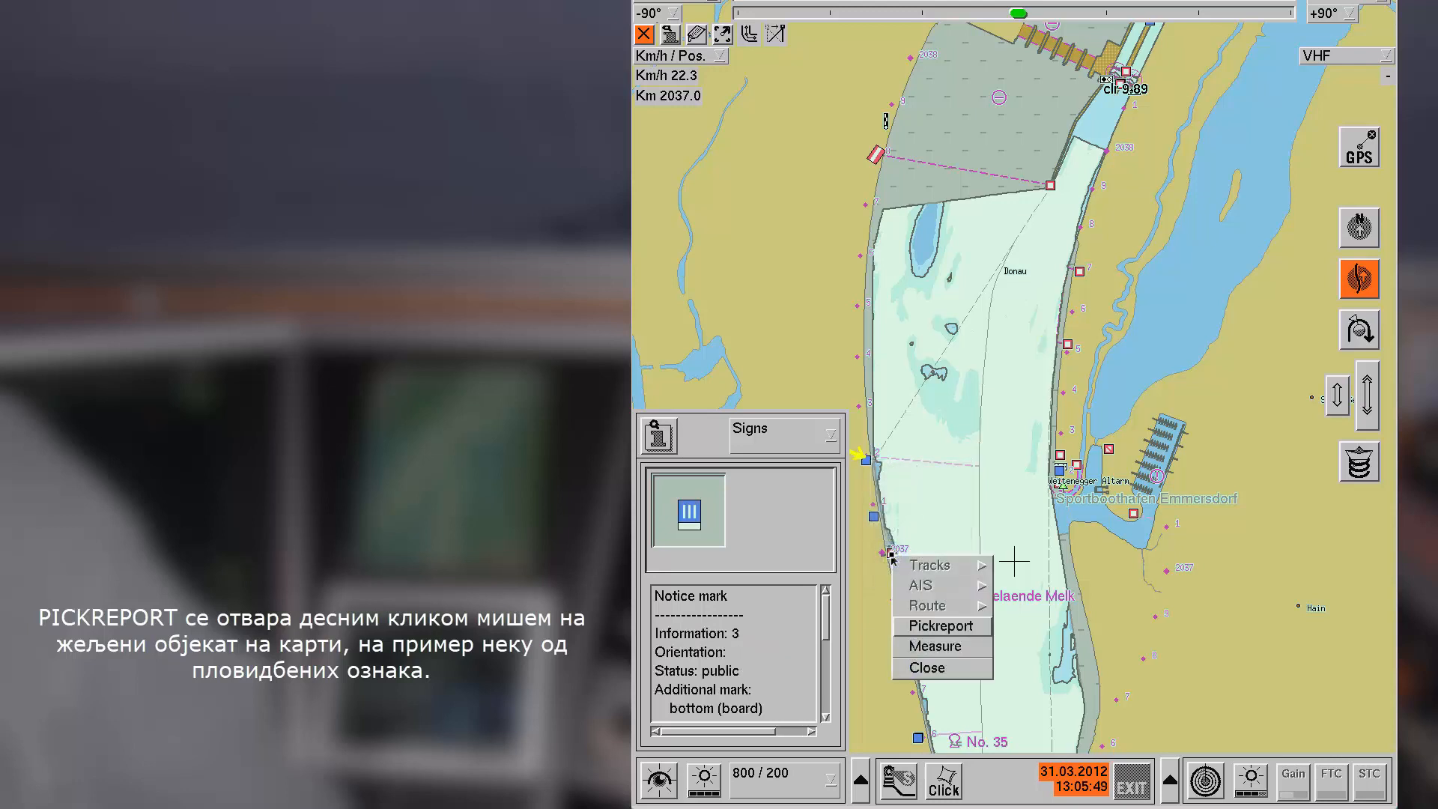
left_click(929, 629)
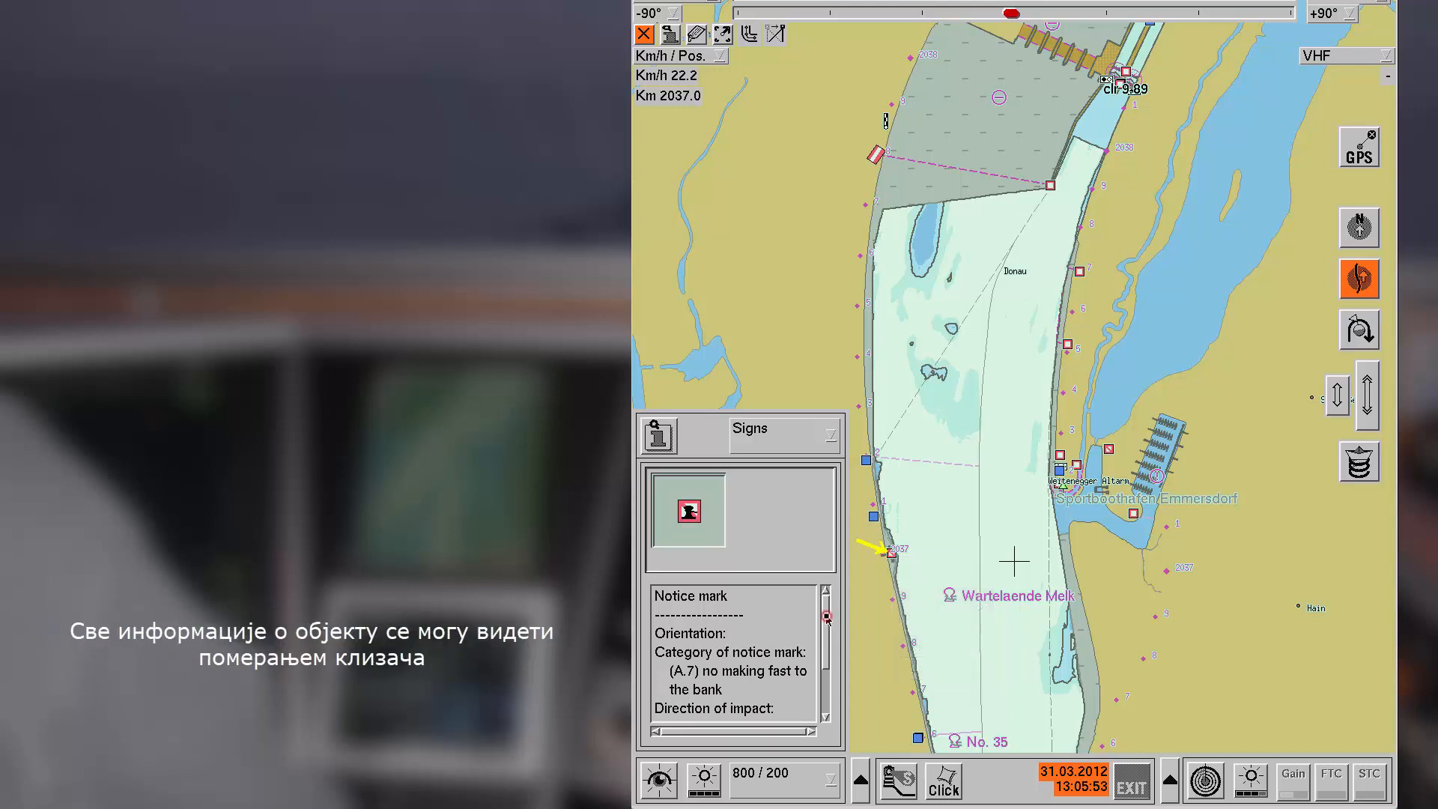
left_click_drag(827, 618, 830, 659)
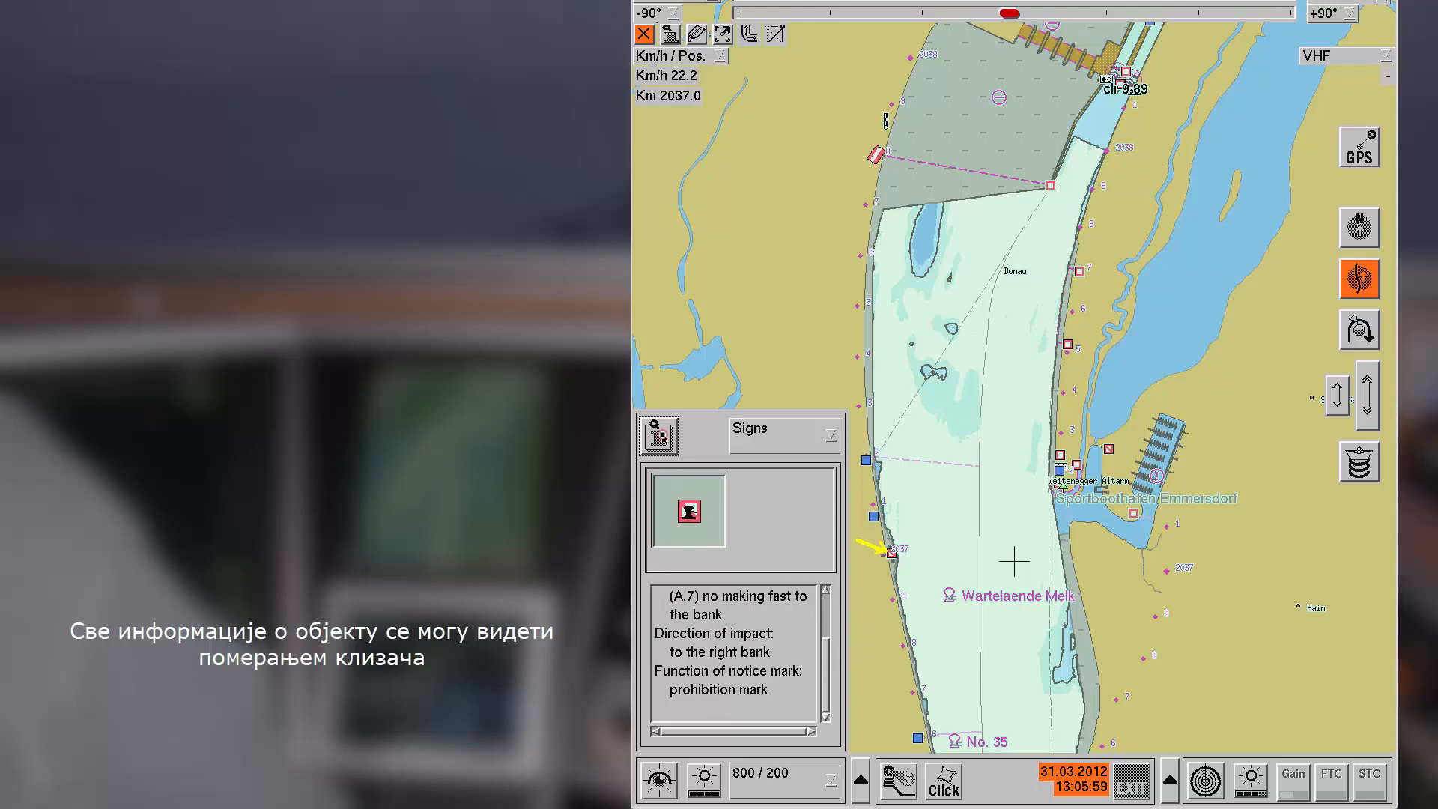
left_click(659, 435)
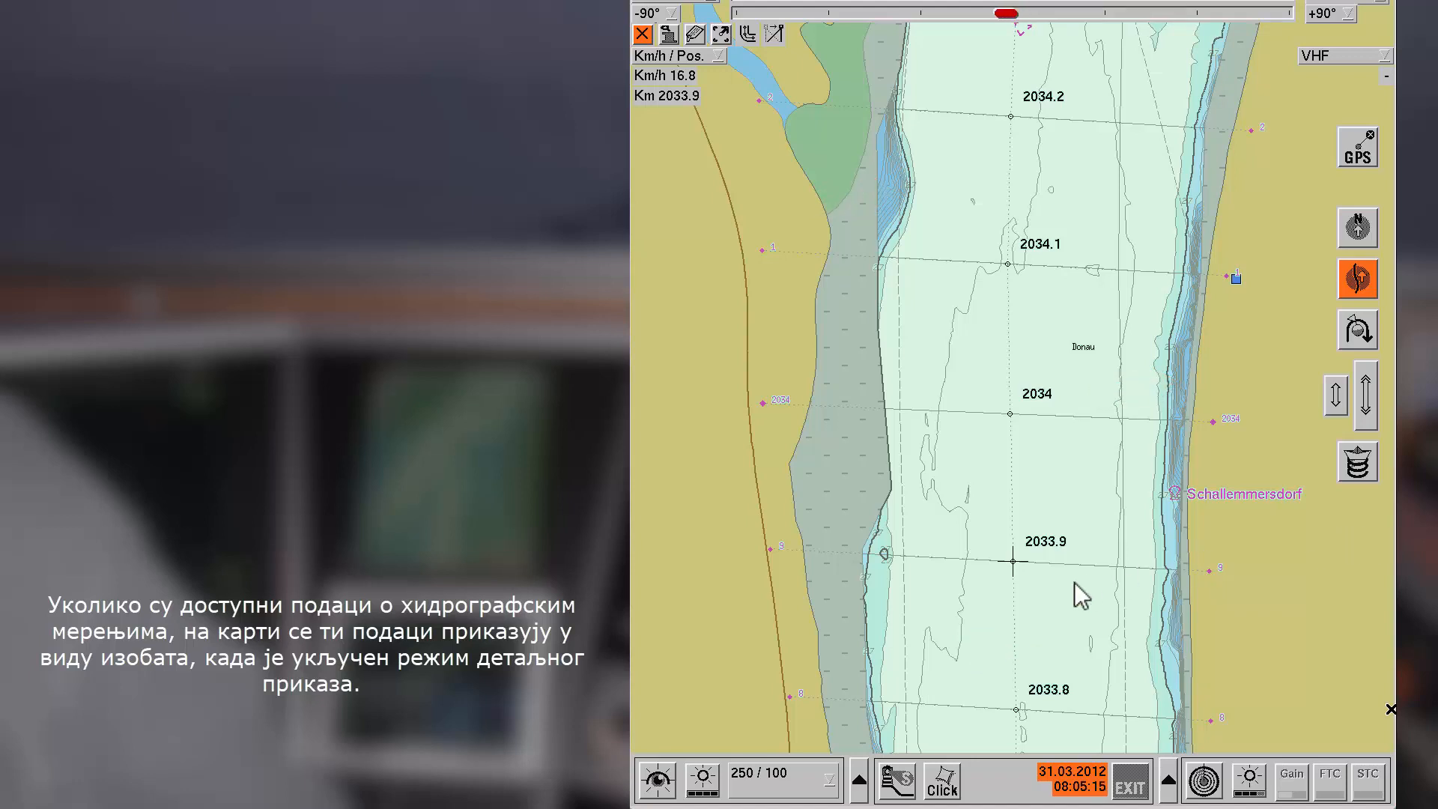
Step: Show the depth settings and raise the vessel's draught value for the Depth/GIW display to 309
left_click(859, 780)
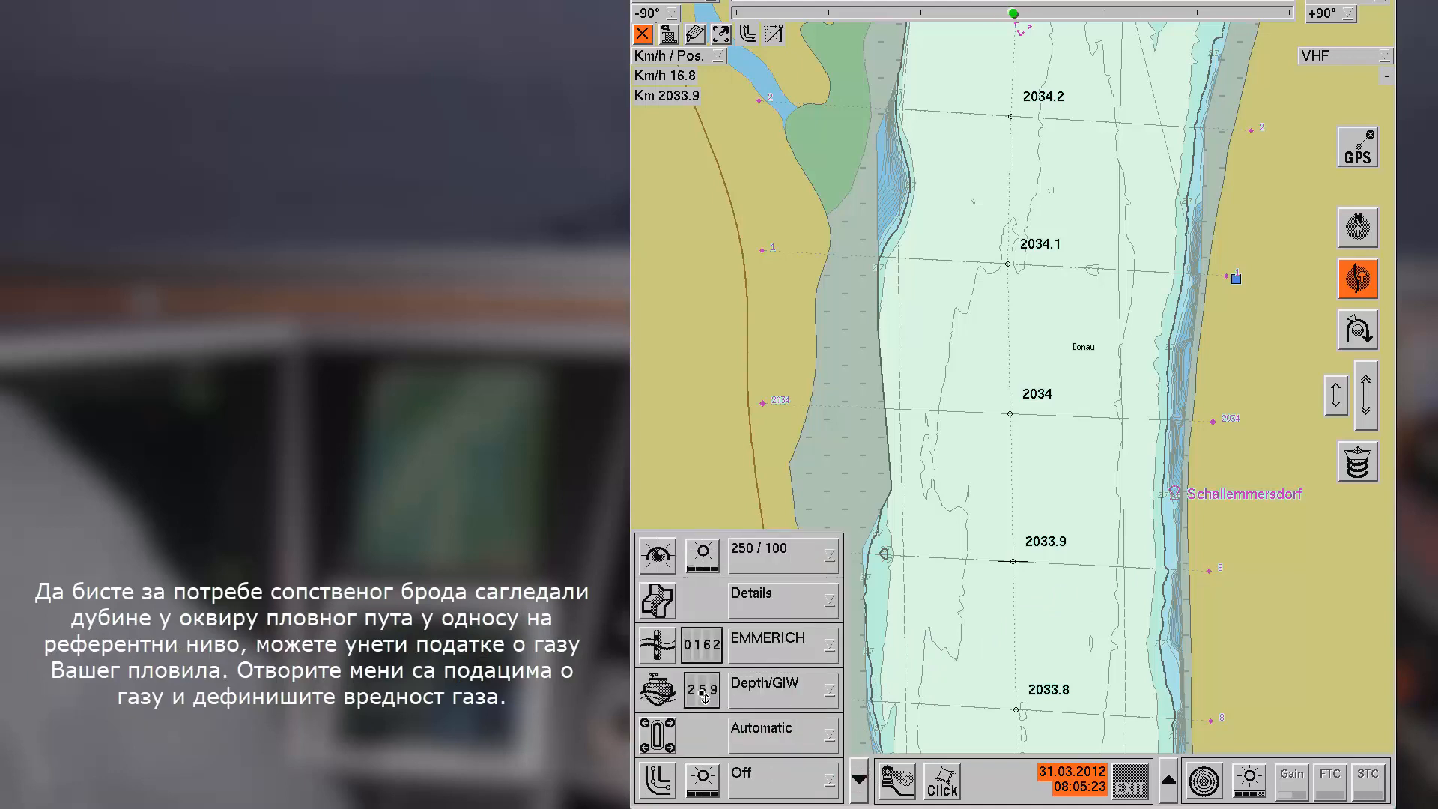
left_click(701, 692)
left_click(701, 692)
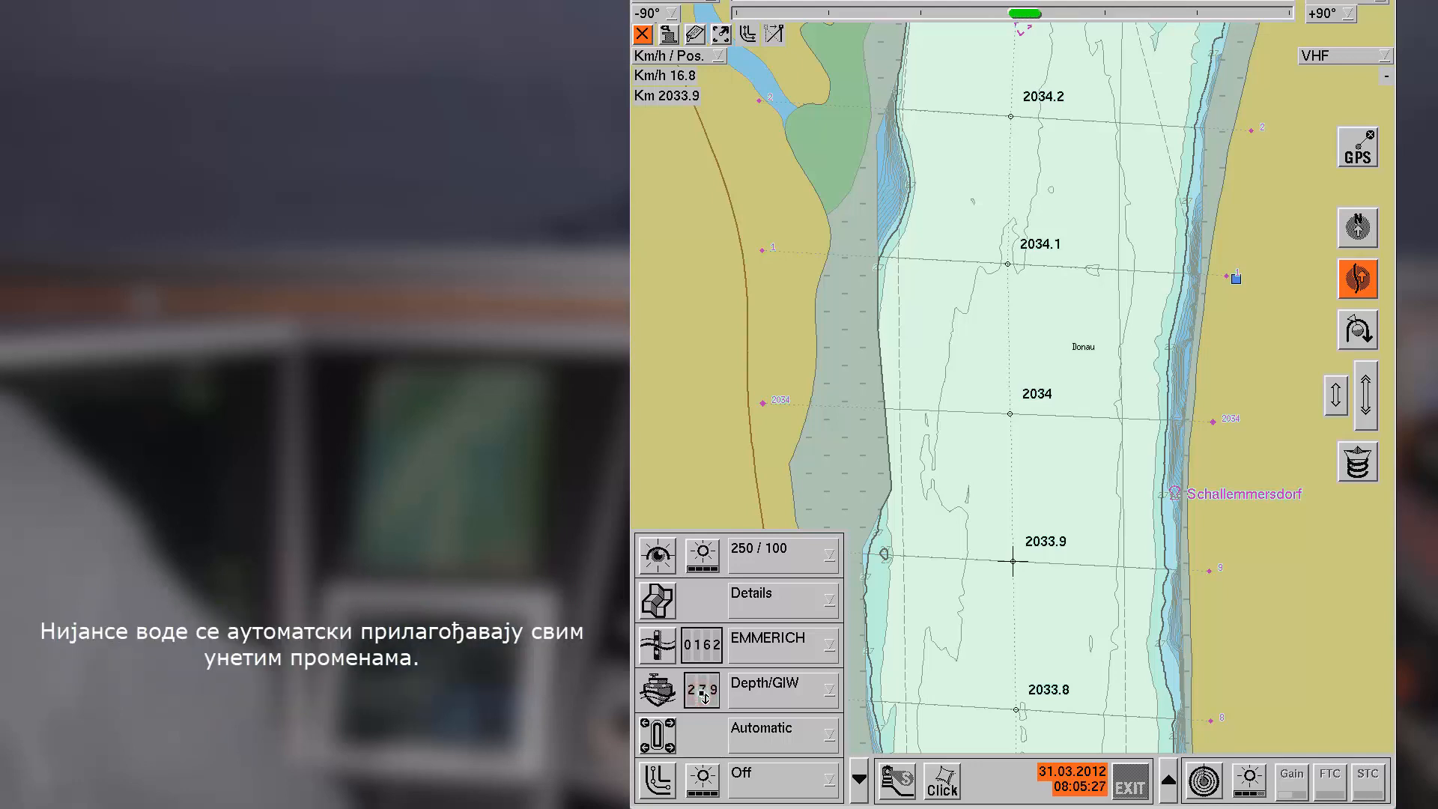
left_click(702, 692)
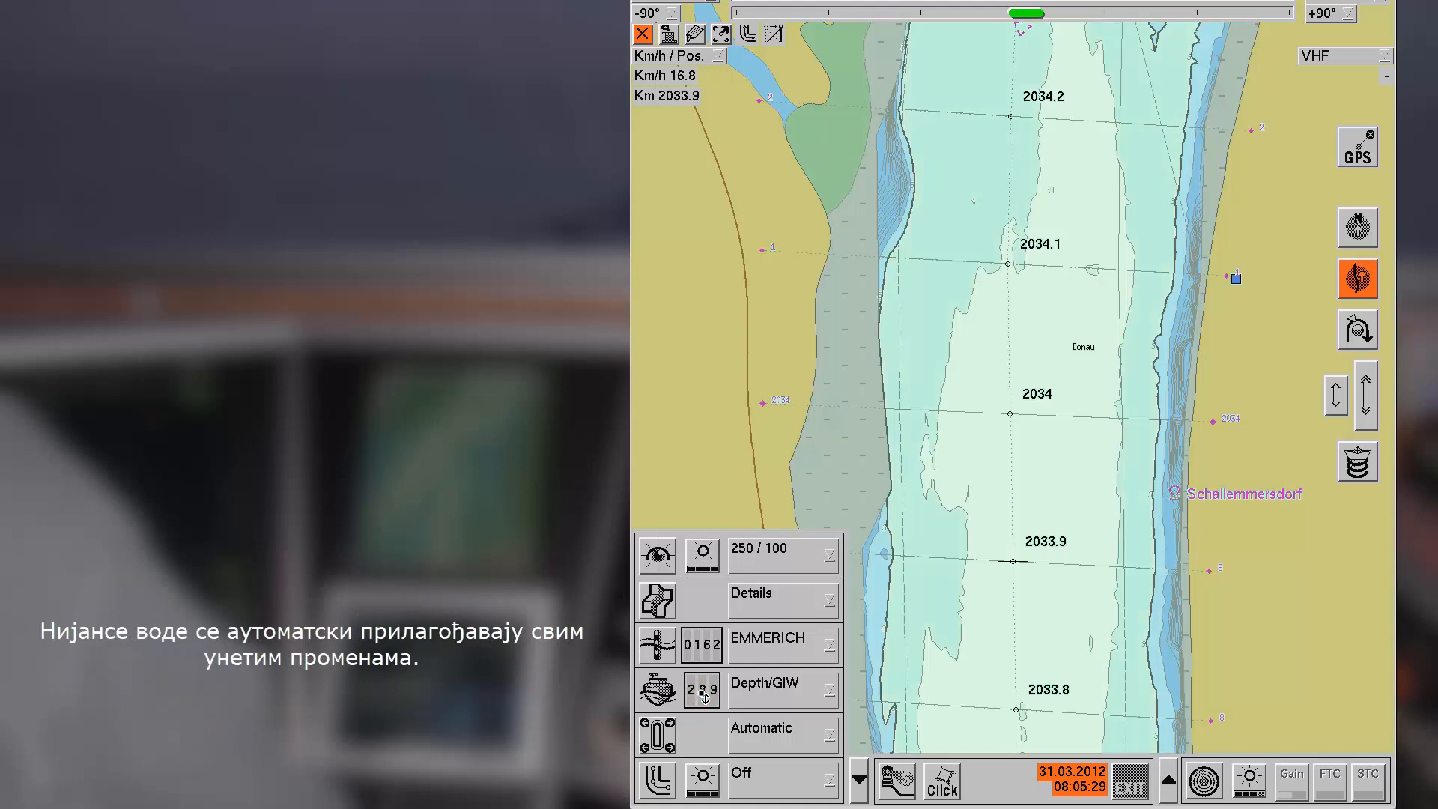
left_click(702, 693)
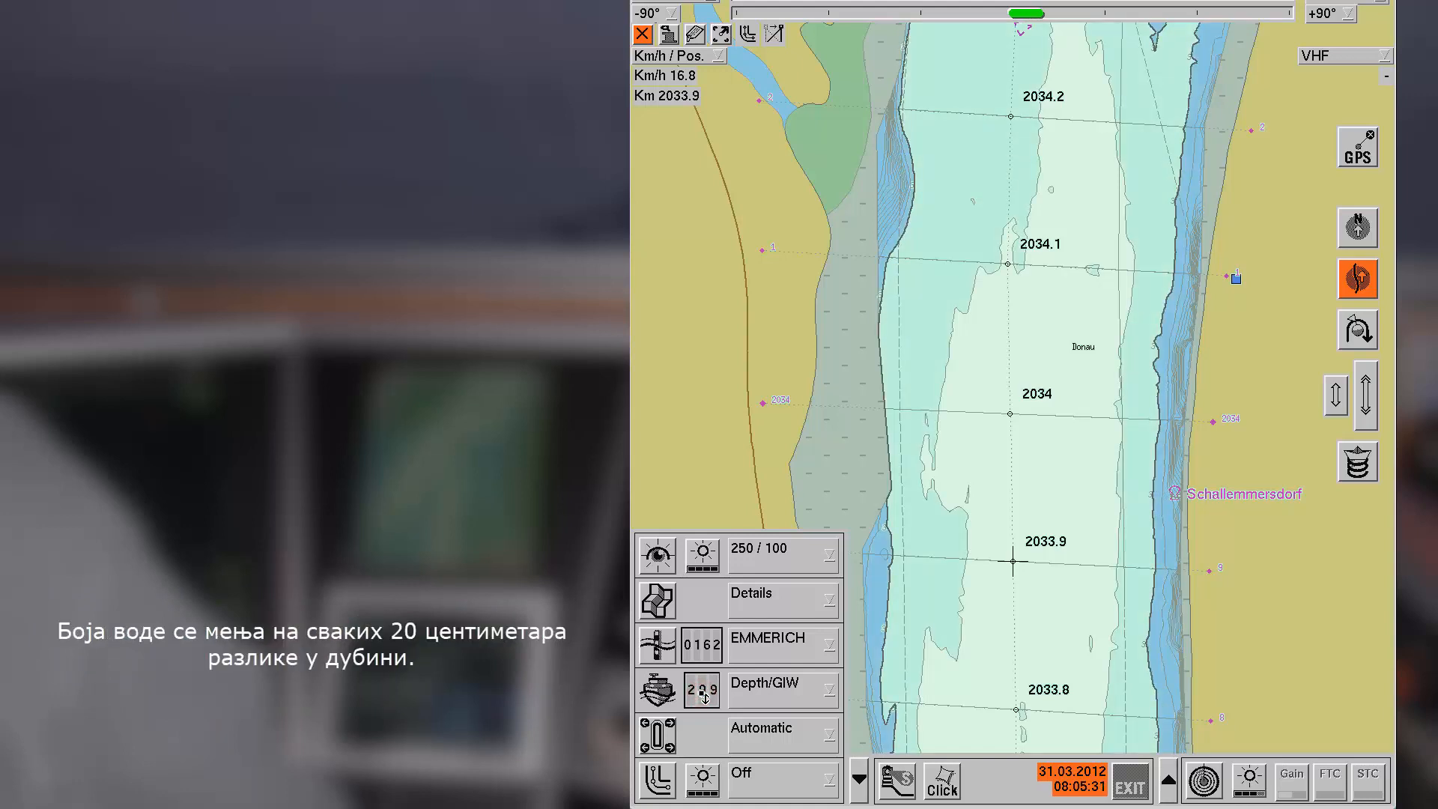
left_click(701, 693)
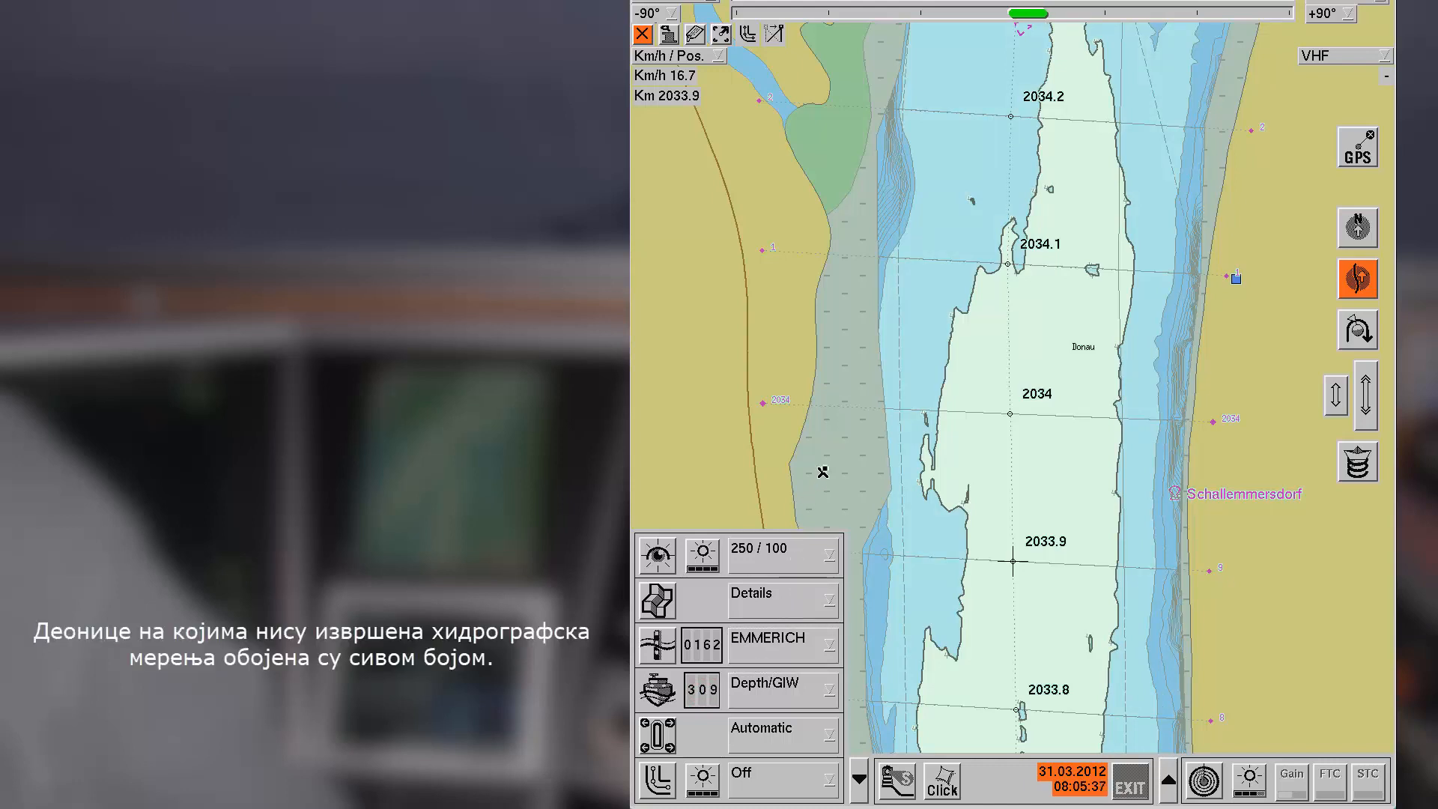
Step: View the Pickreport of the grey area along the bank near km 2034 and read it through to the end
right_click(840, 419)
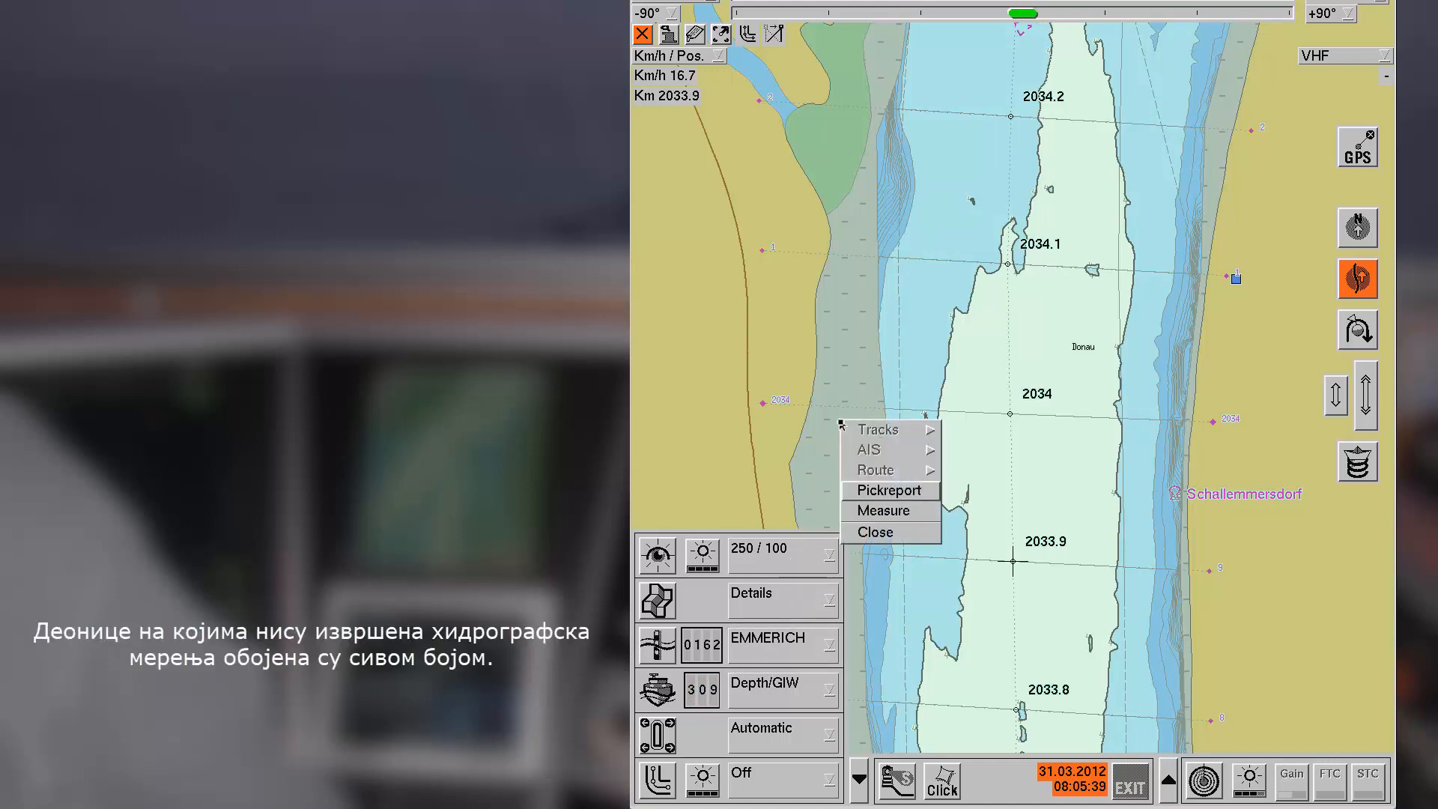
left_click(864, 490)
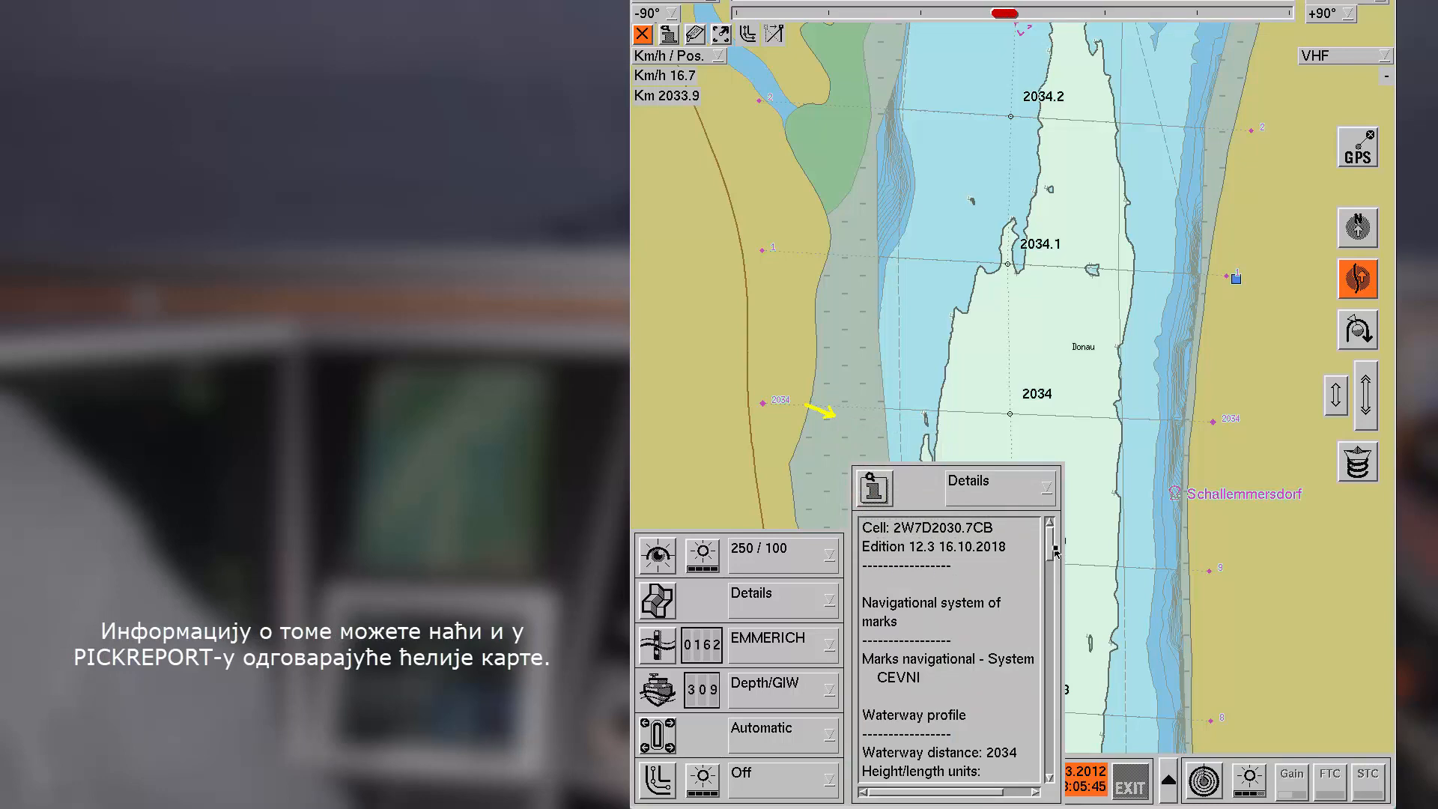
left_click_drag(1052, 552, 1049, 798)
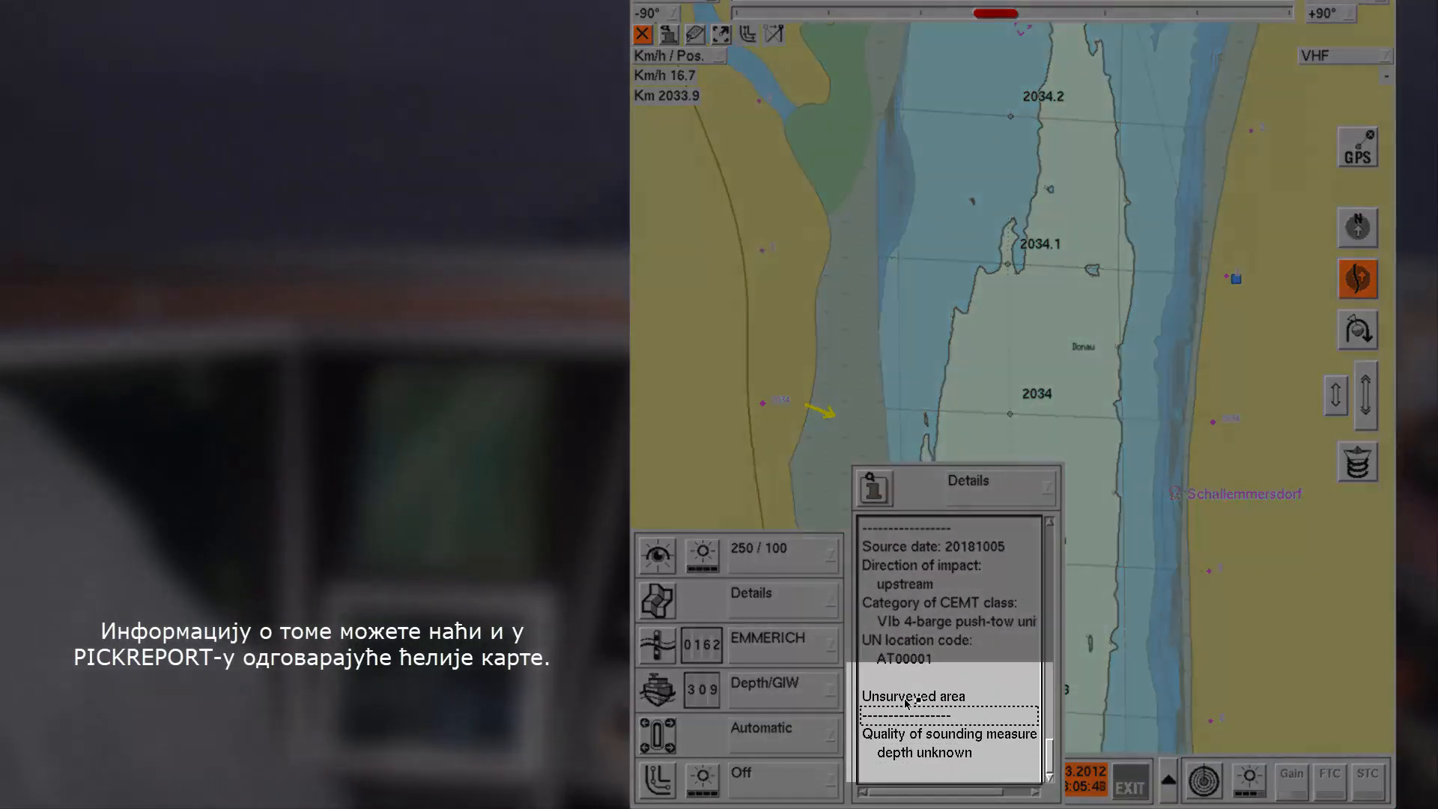
left_click(920, 701)
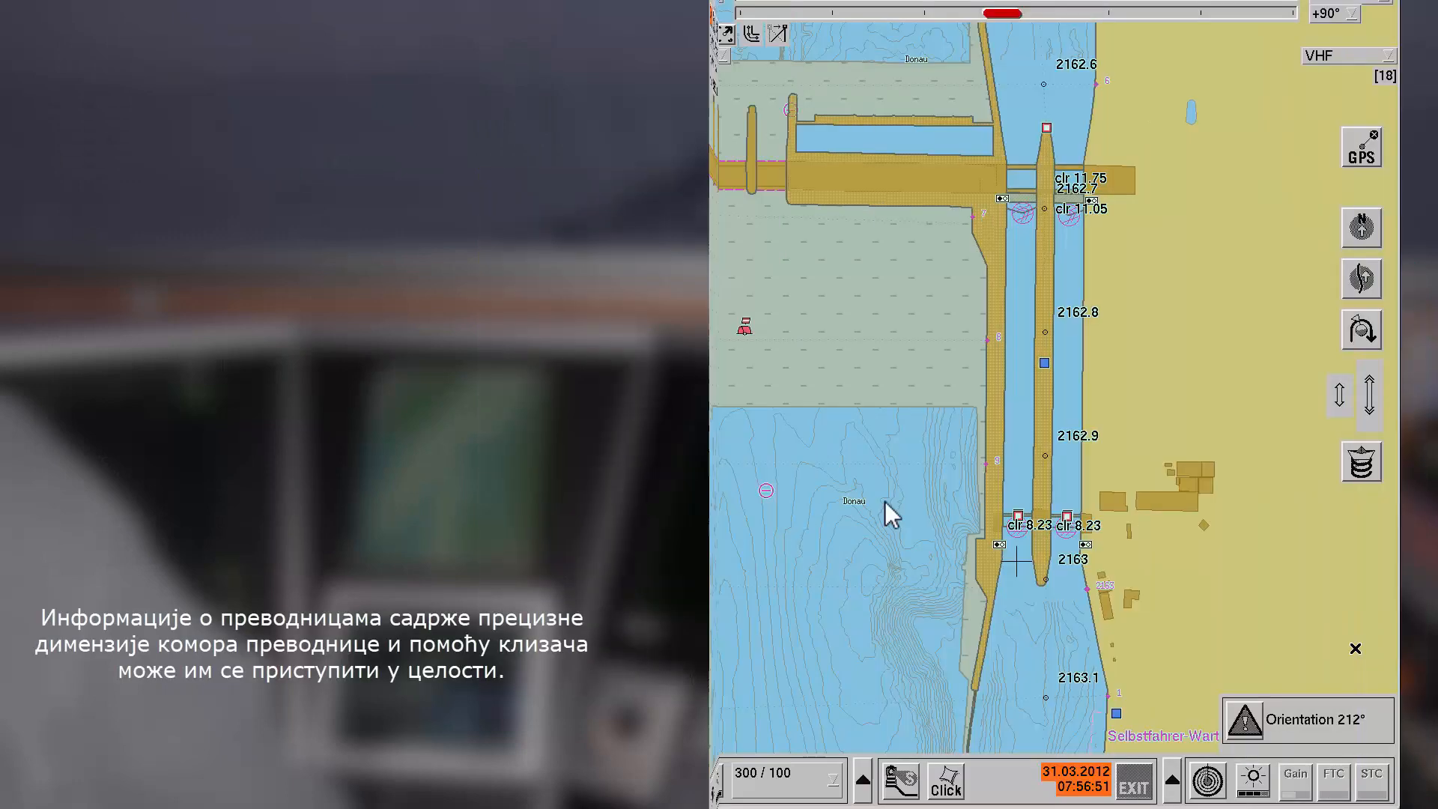
Step: Read the Pickreport of the lock chamber near km 2162.8 down to its horizontal clearance dimensions, closing the report when done
right_click(1018, 380)
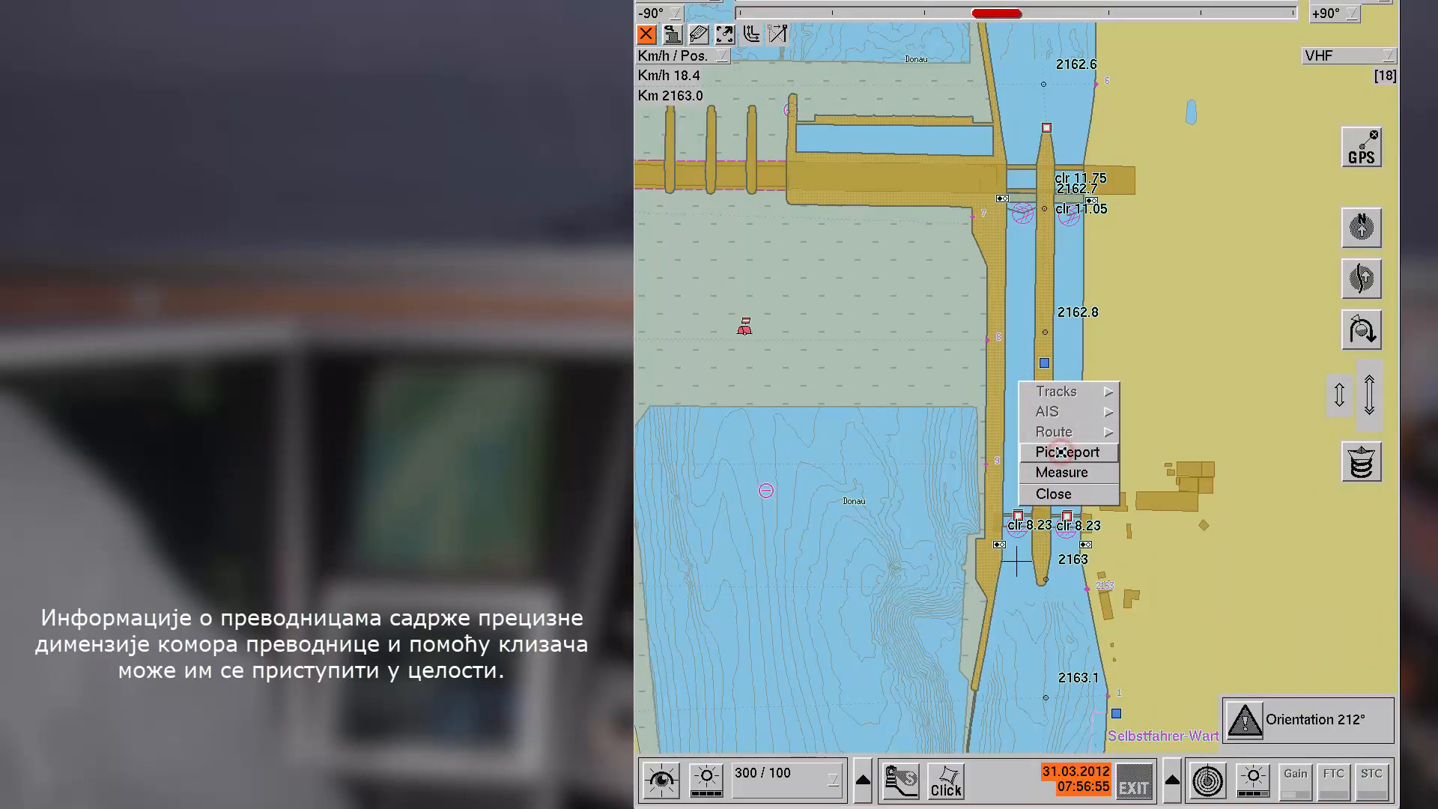
left_click(1061, 454)
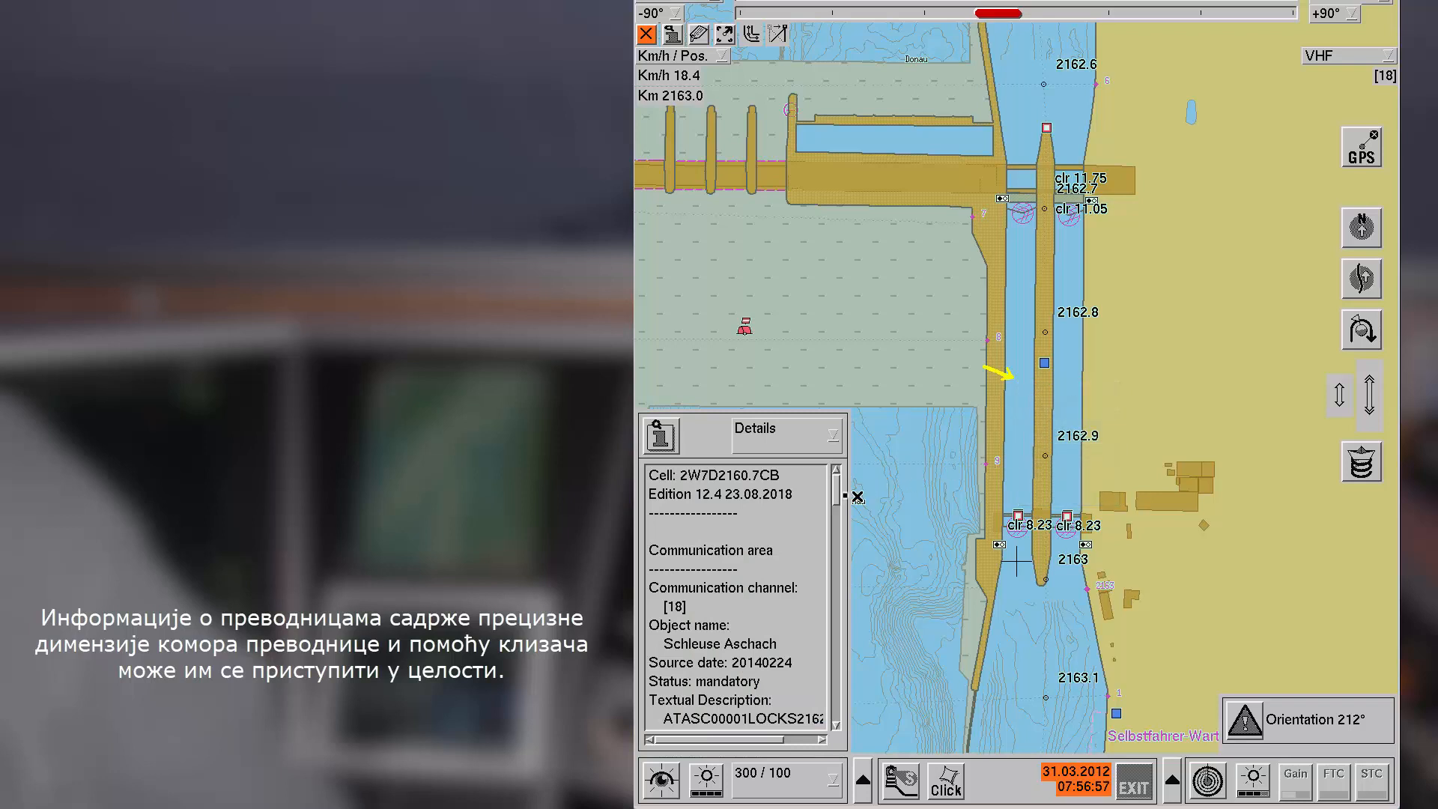
left_click_drag(838, 496, 840, 566)
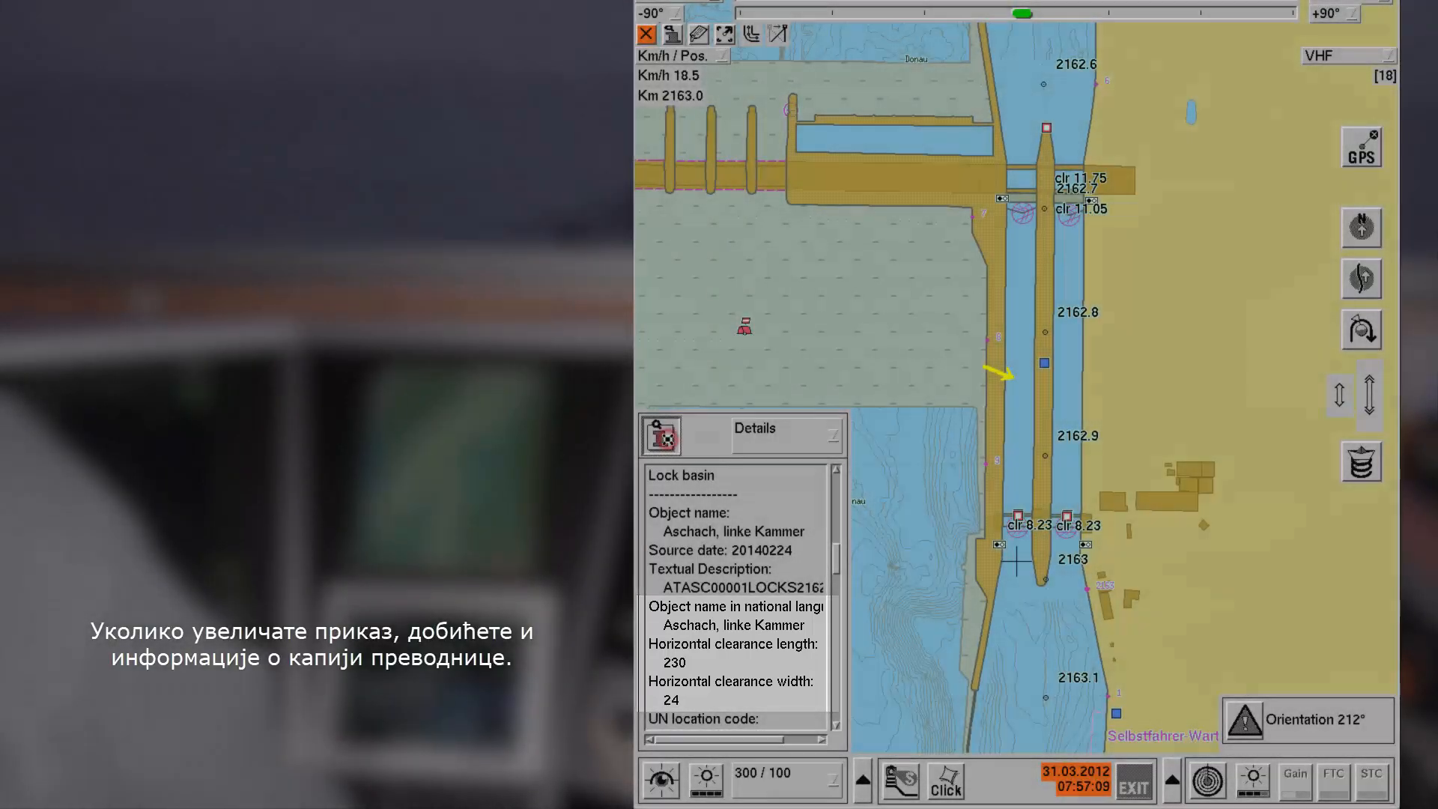
left_click(669, 441)
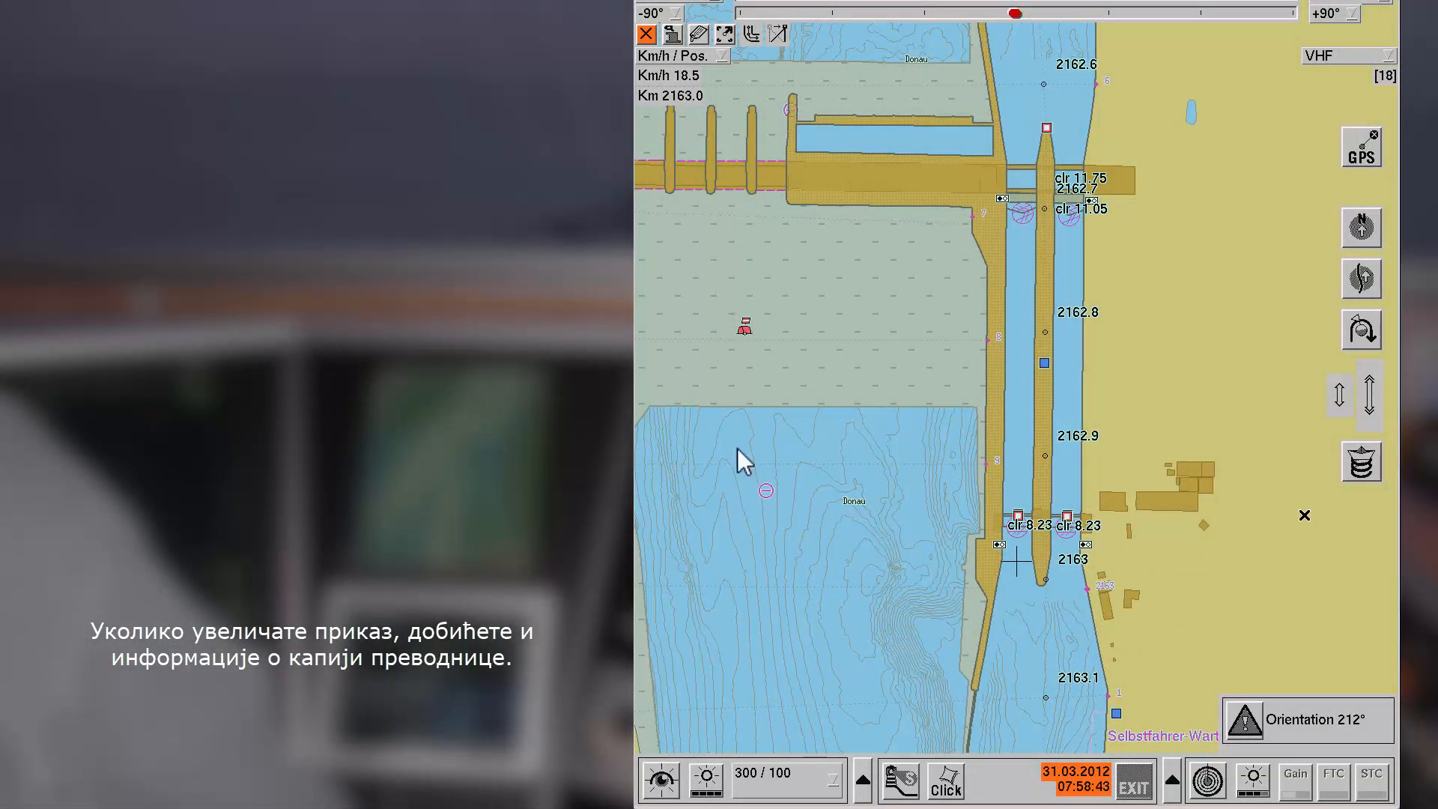
Step: Zoom the chart to the 100 / 50 range and read the Details Pickreport of the lock gate near km 2163
left_click(765, 776)
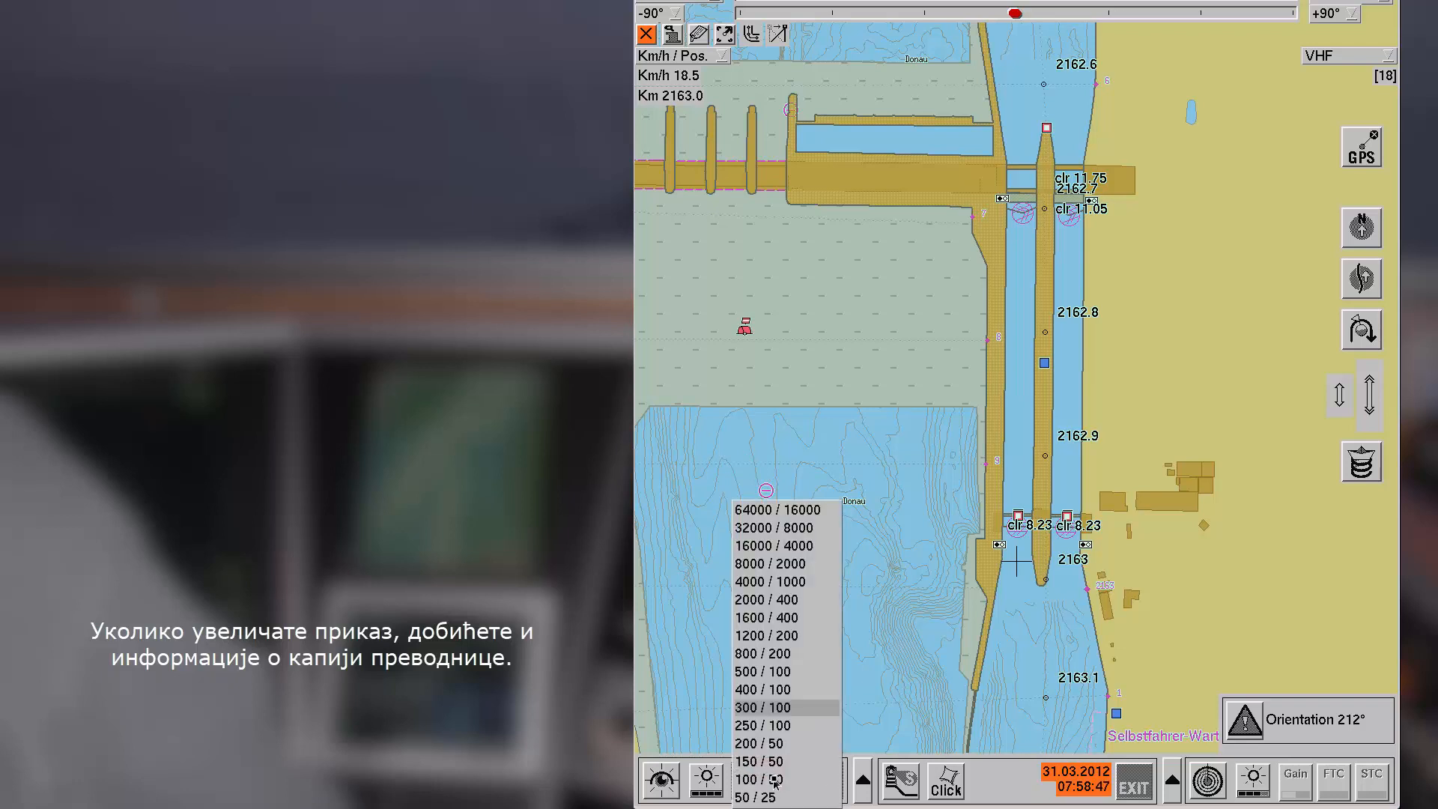
left_click(772, 779)
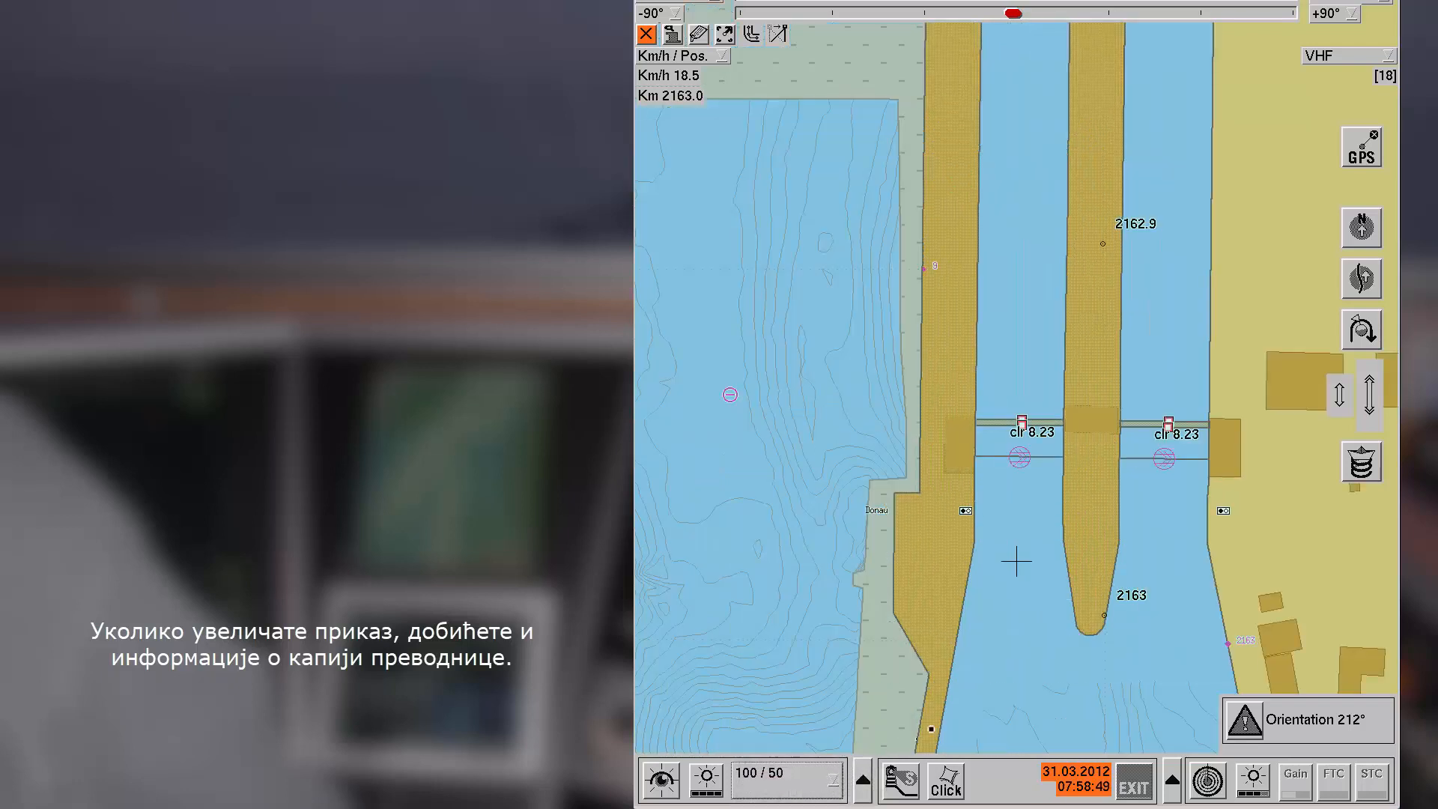
right_click(1017, 462)
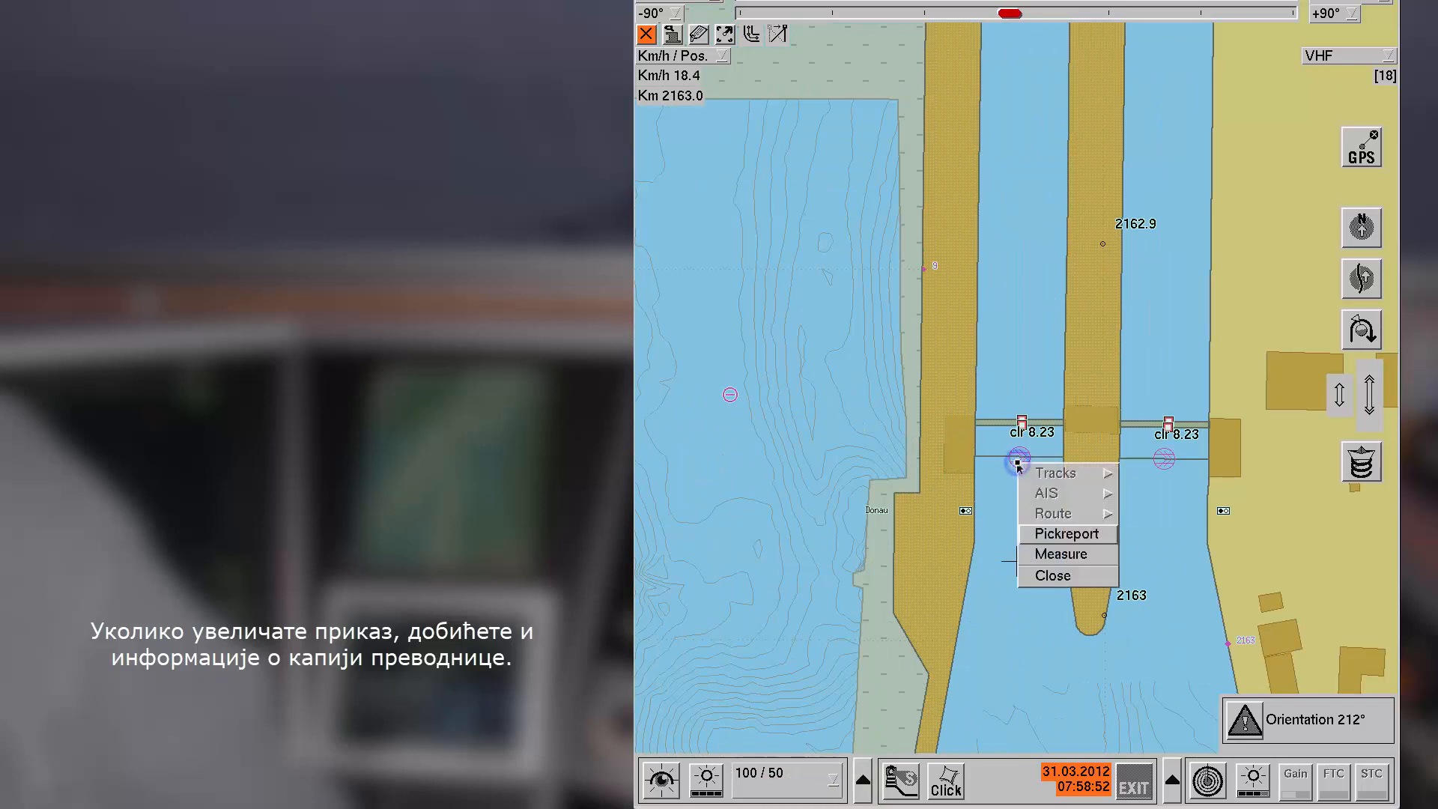
left_click(1052, 535)
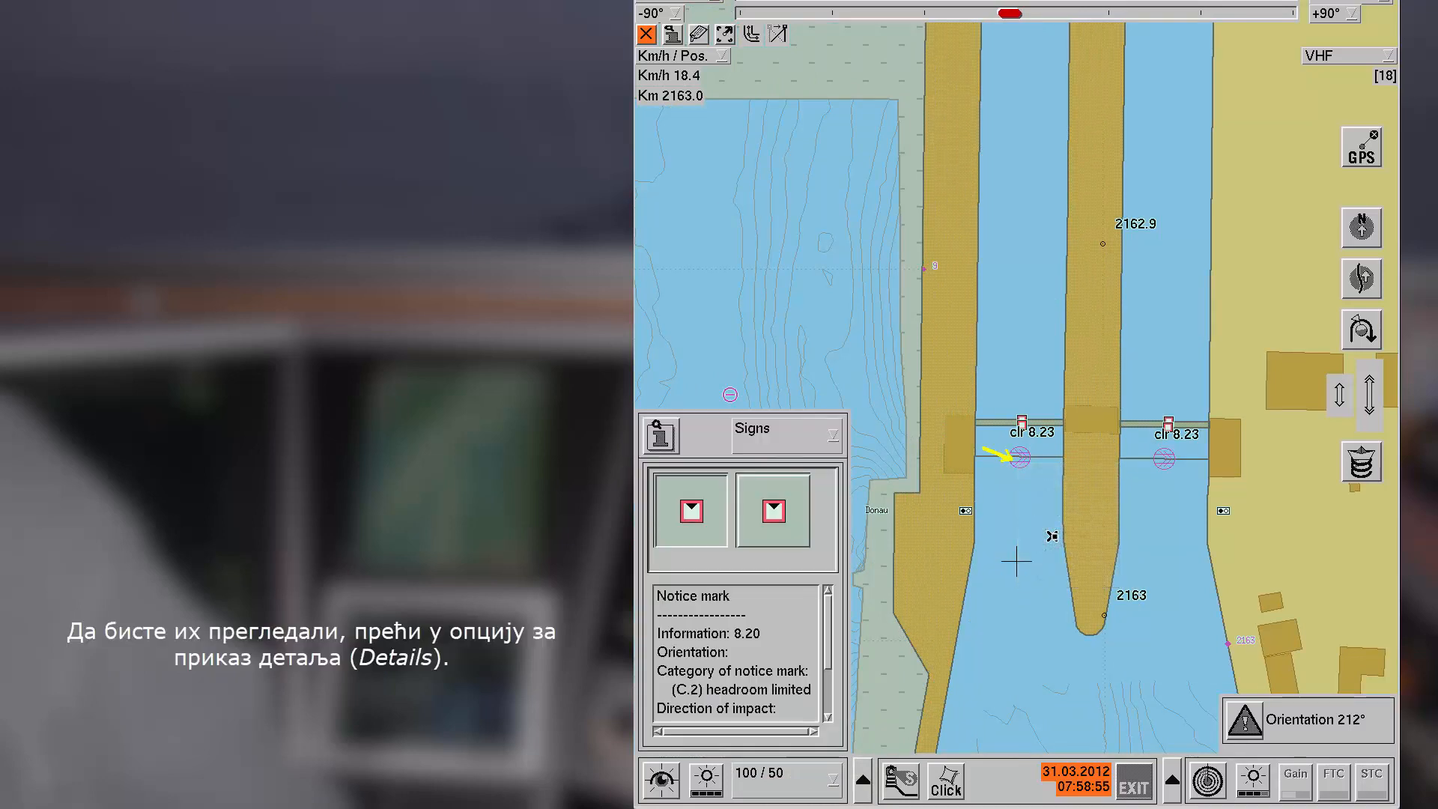
left_click(795, 438)
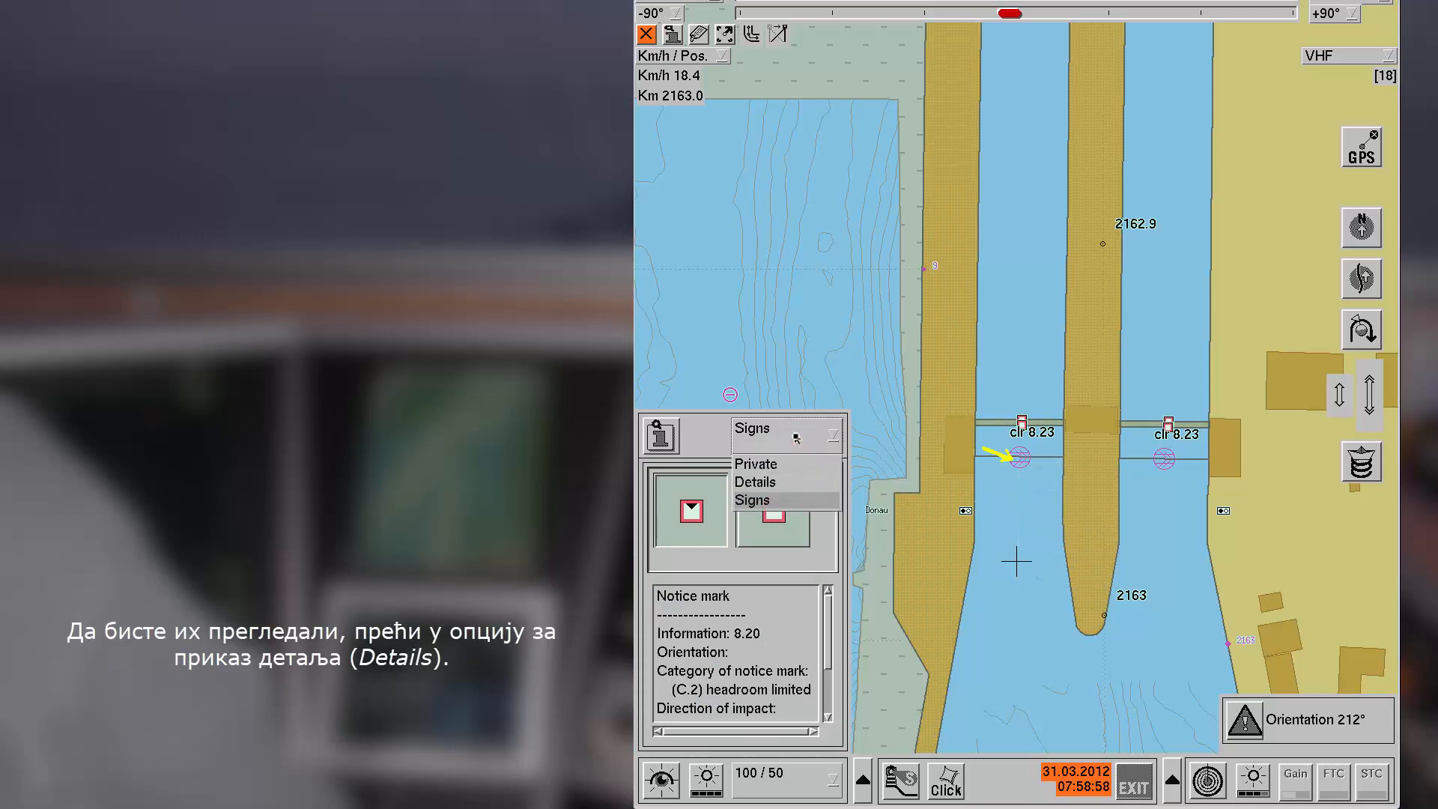
left_click(762, 484)
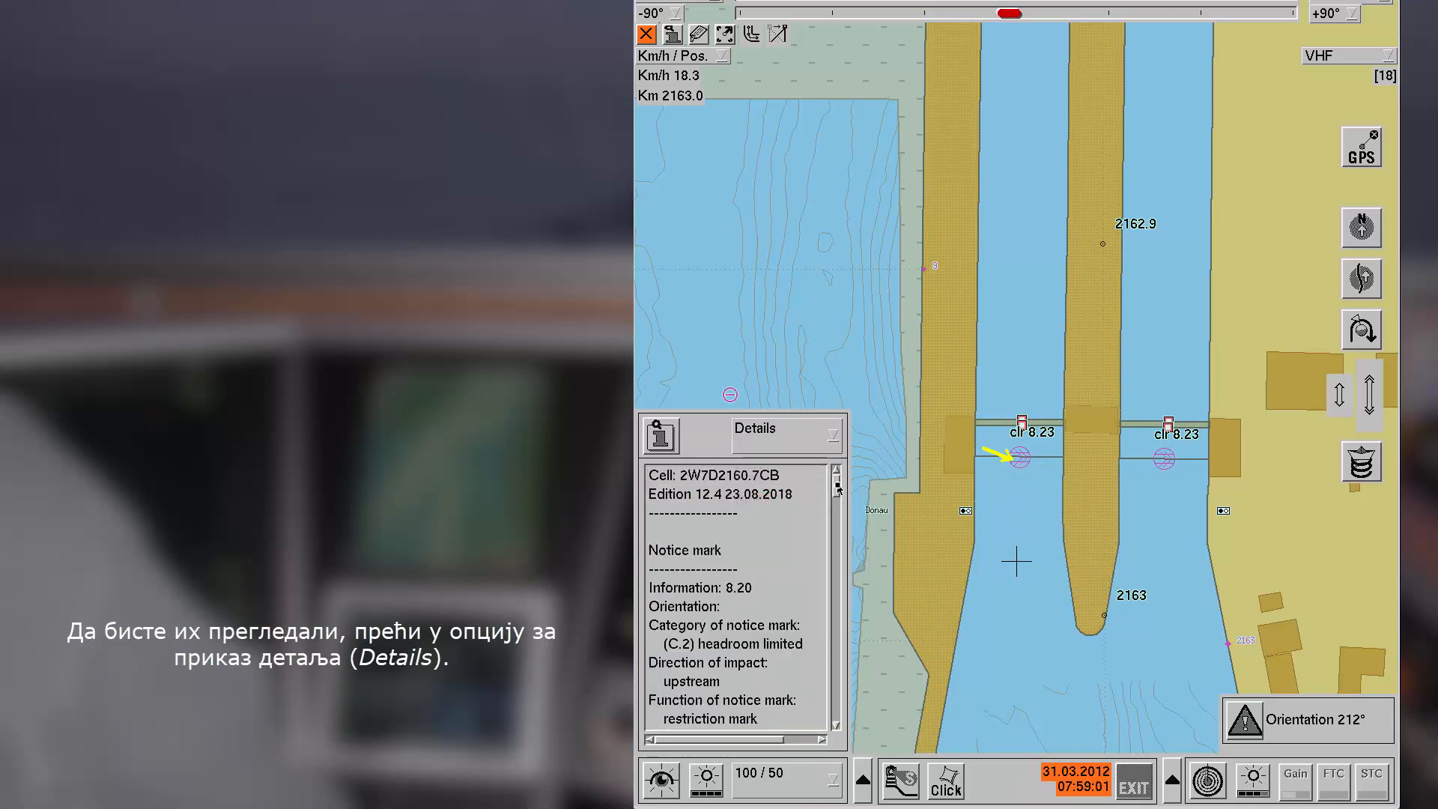
left_click_drag(838, 488, 861, 718)
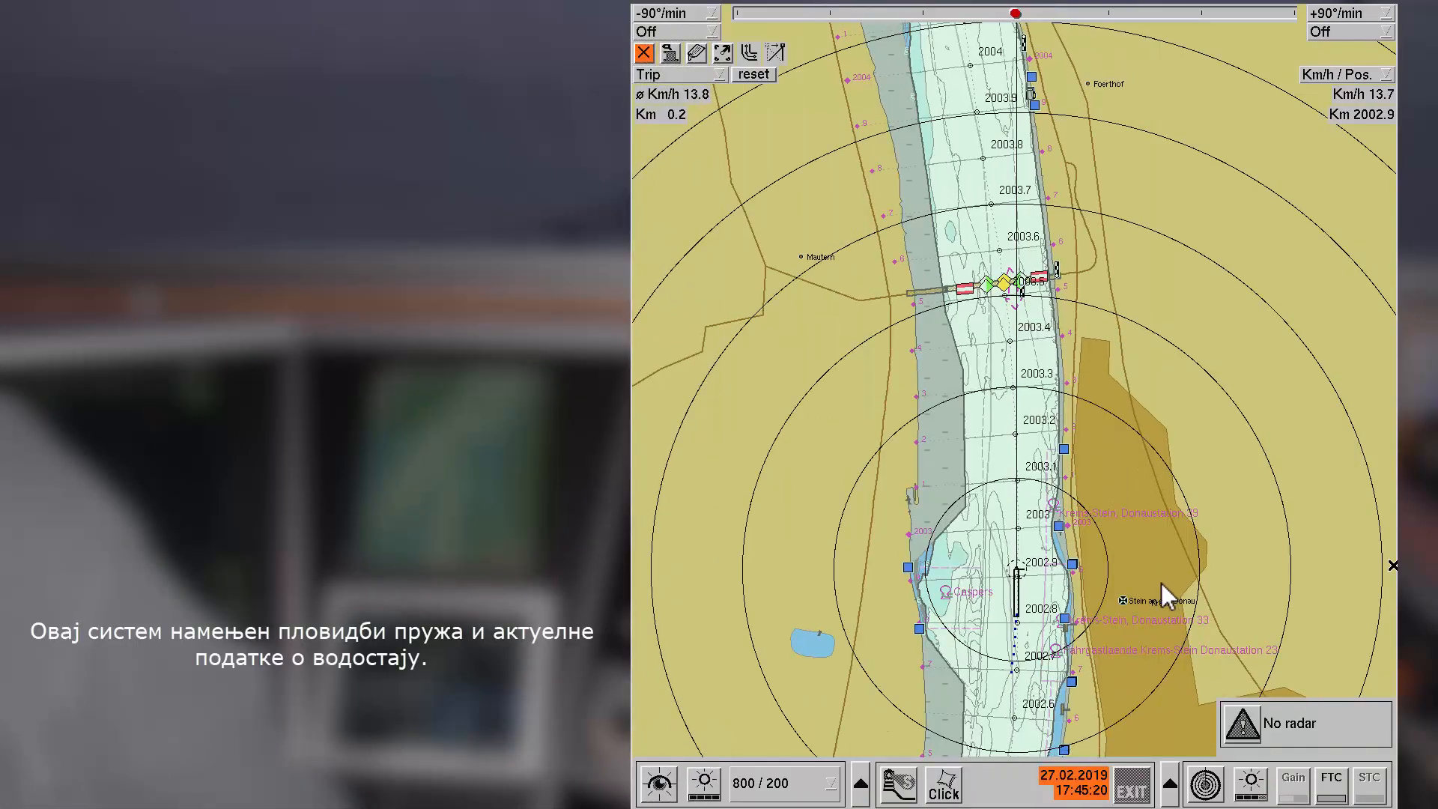
Step: Show the Danube water level settings and view the available gauge stations, keeping Korneuburg selected
left_click(859, 797)
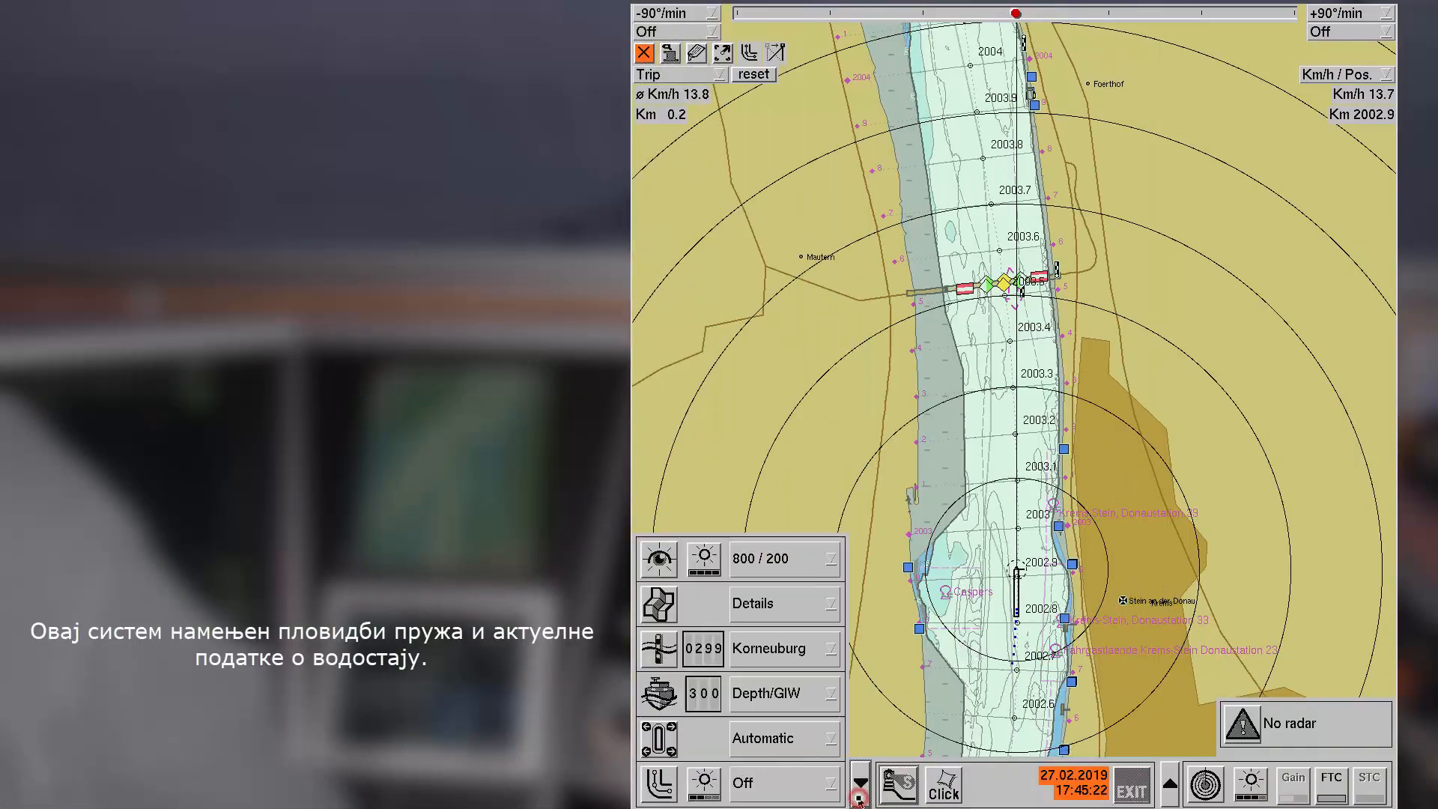
left_click(644, 653)
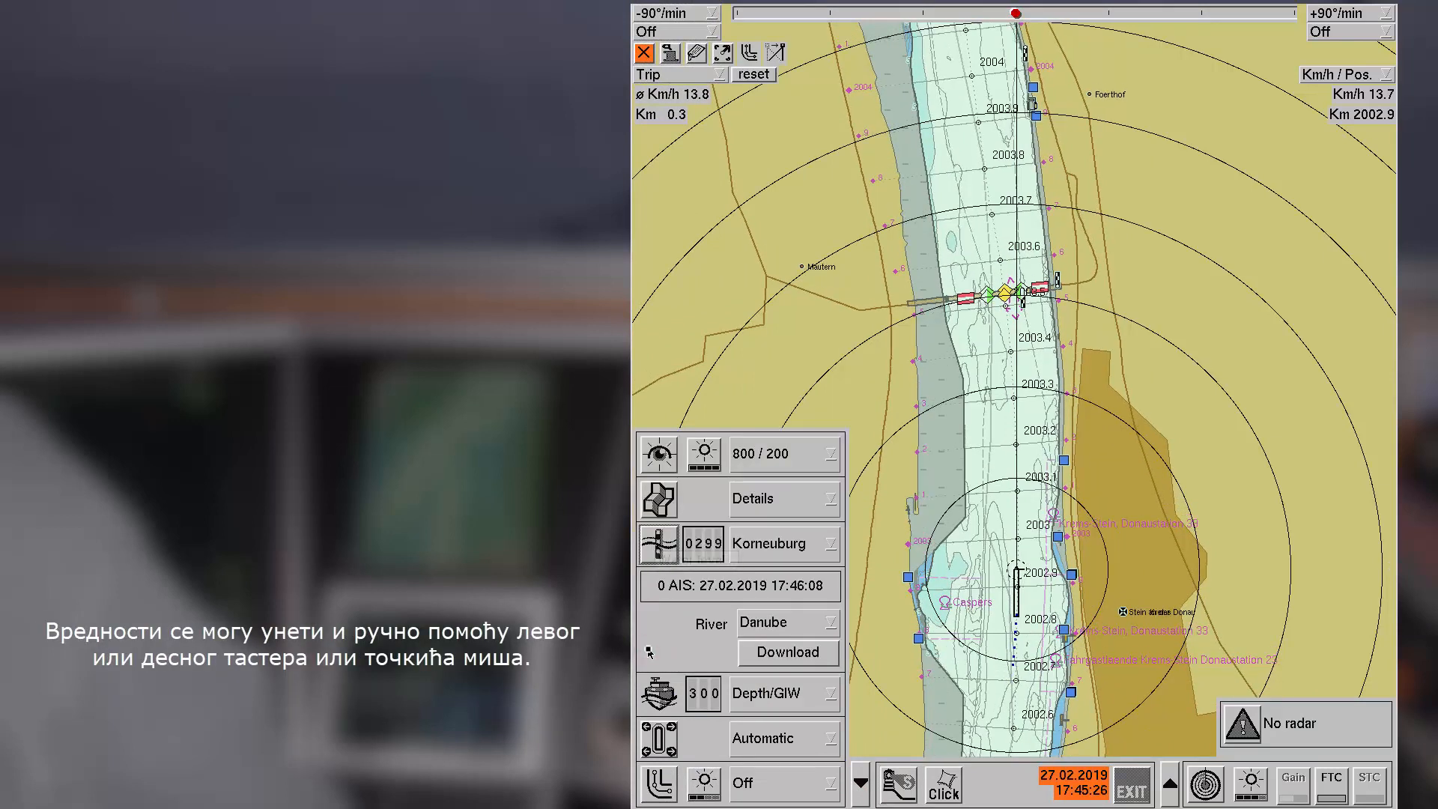
left_click(708, 545)
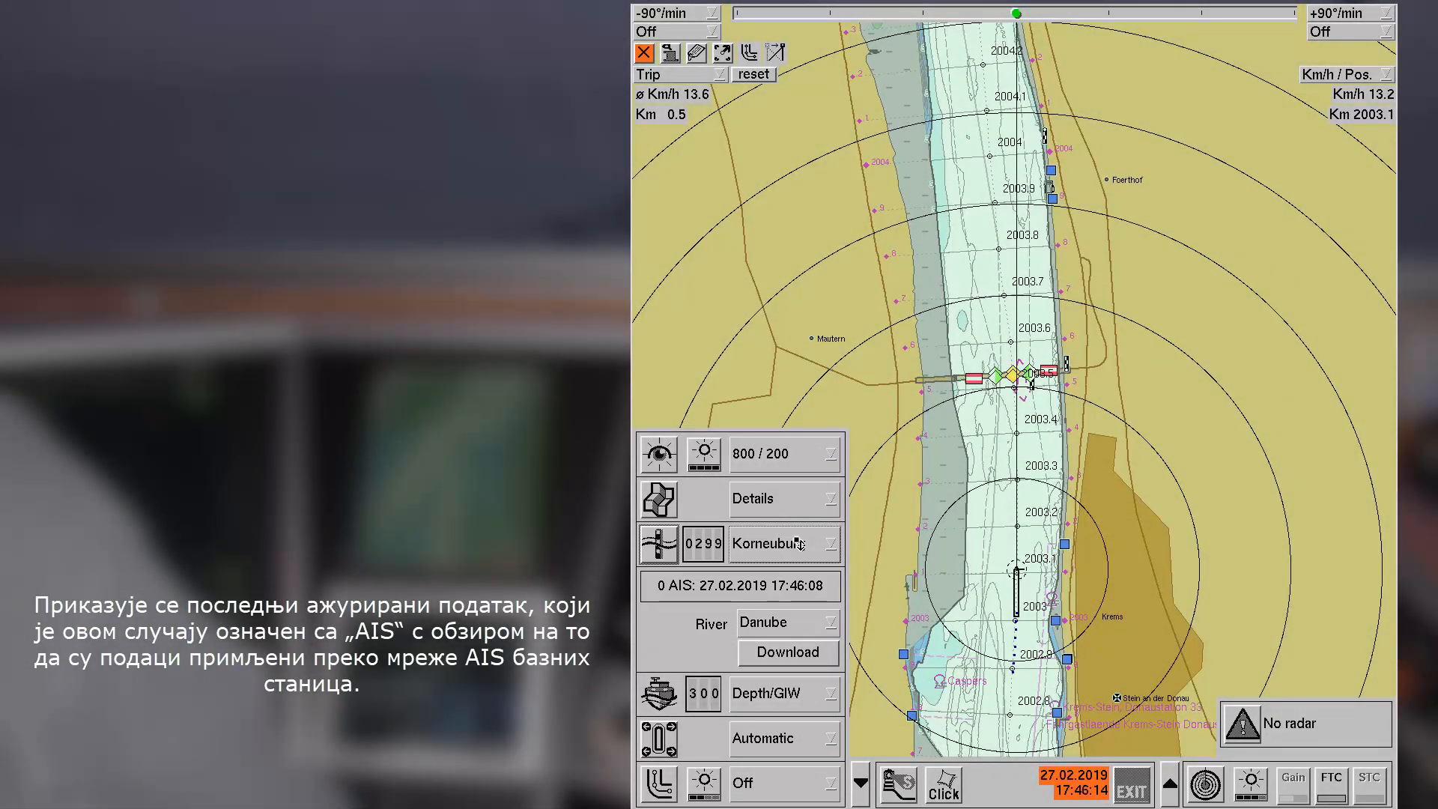
left_click(800, 545)
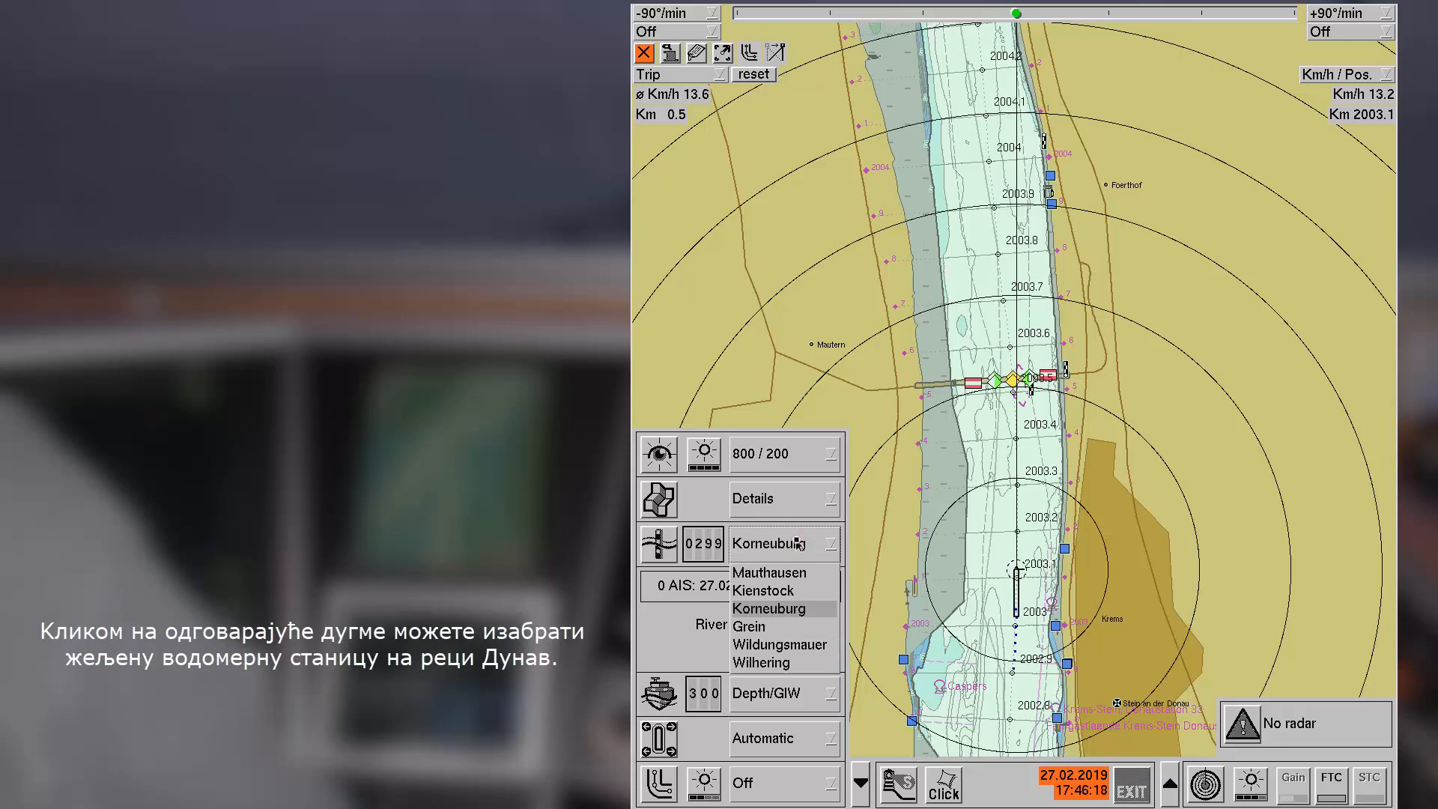
left_click(799, 545)
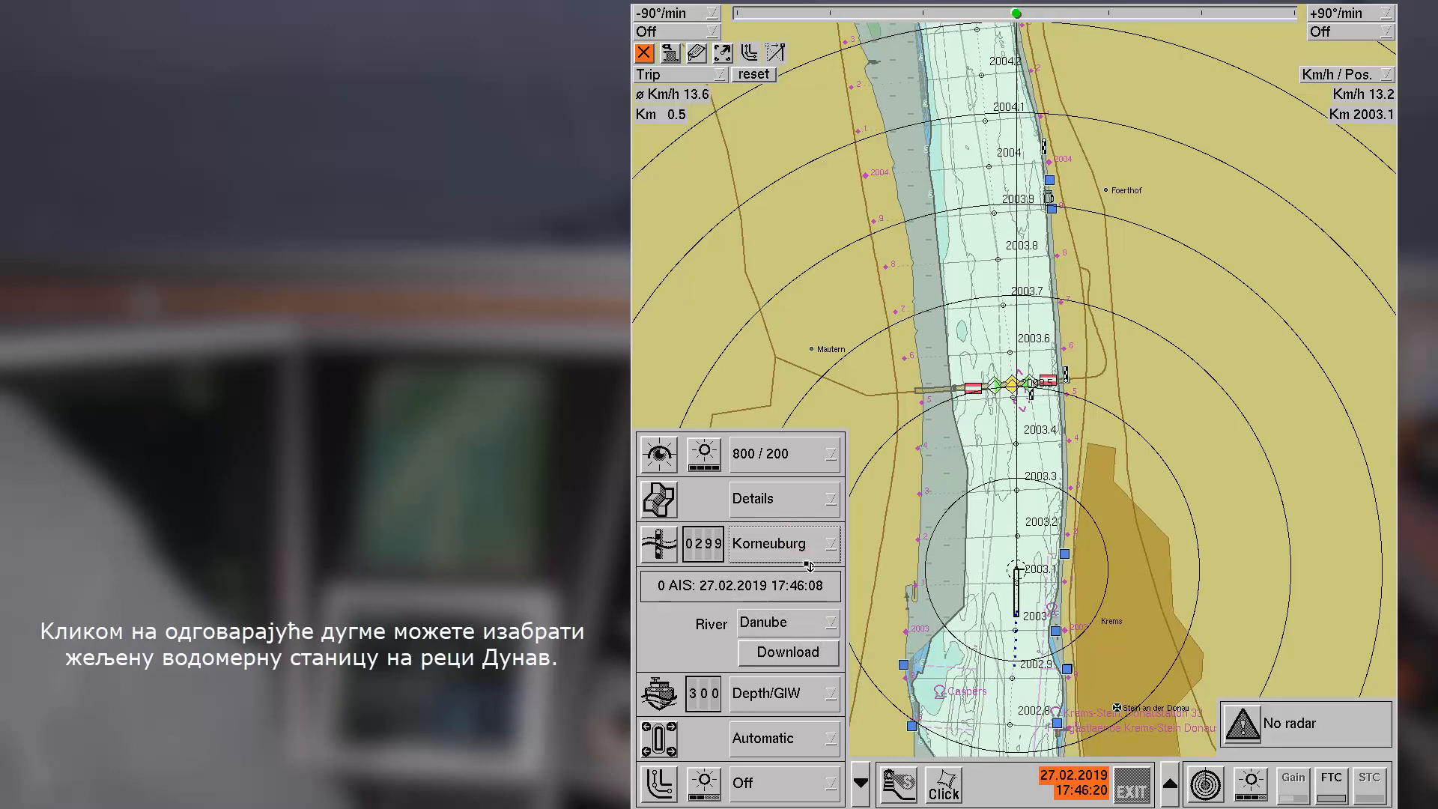
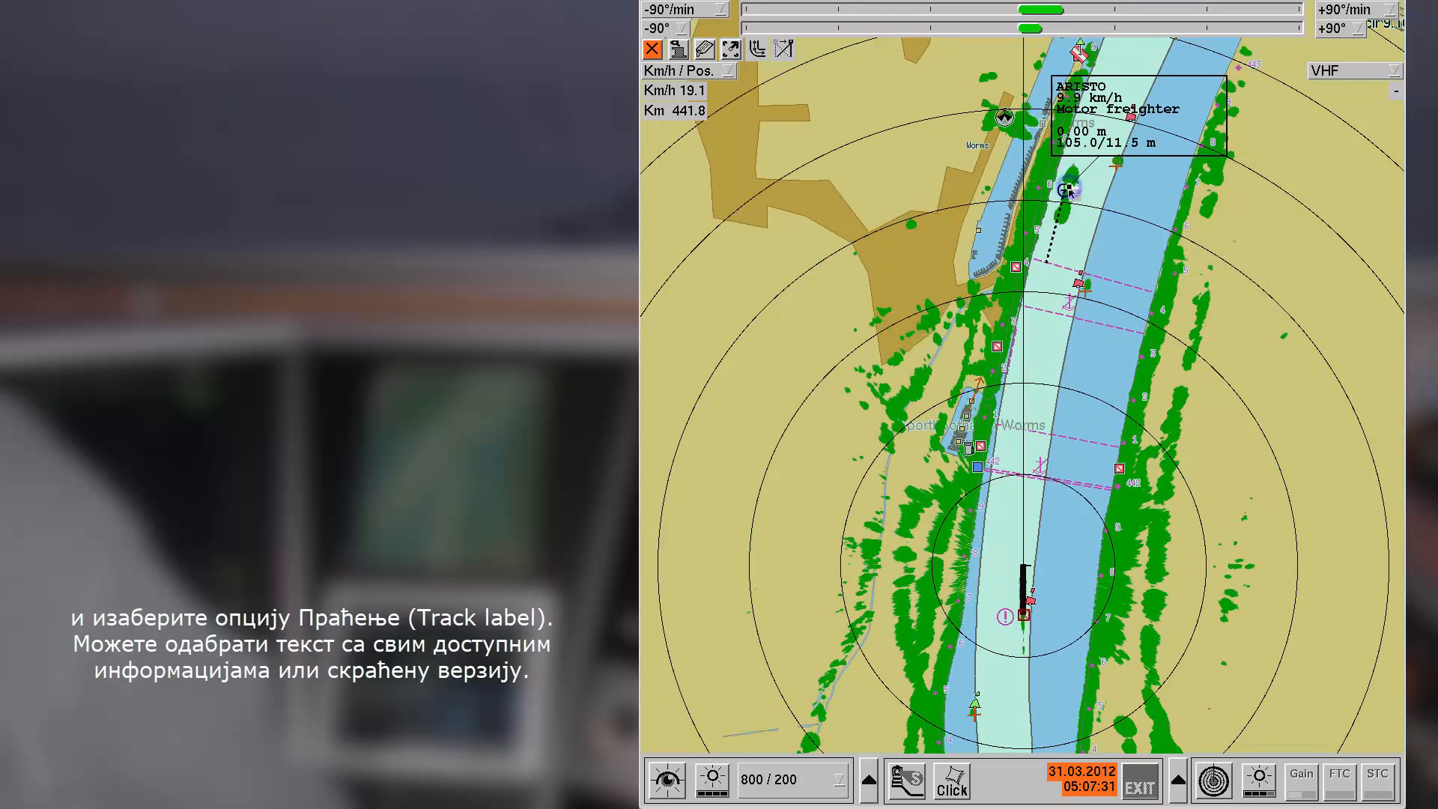
Step: Switch the track label of the vessel ARISTO to the short label
right_click(1070, 187)
mouse_move(1129, 199)
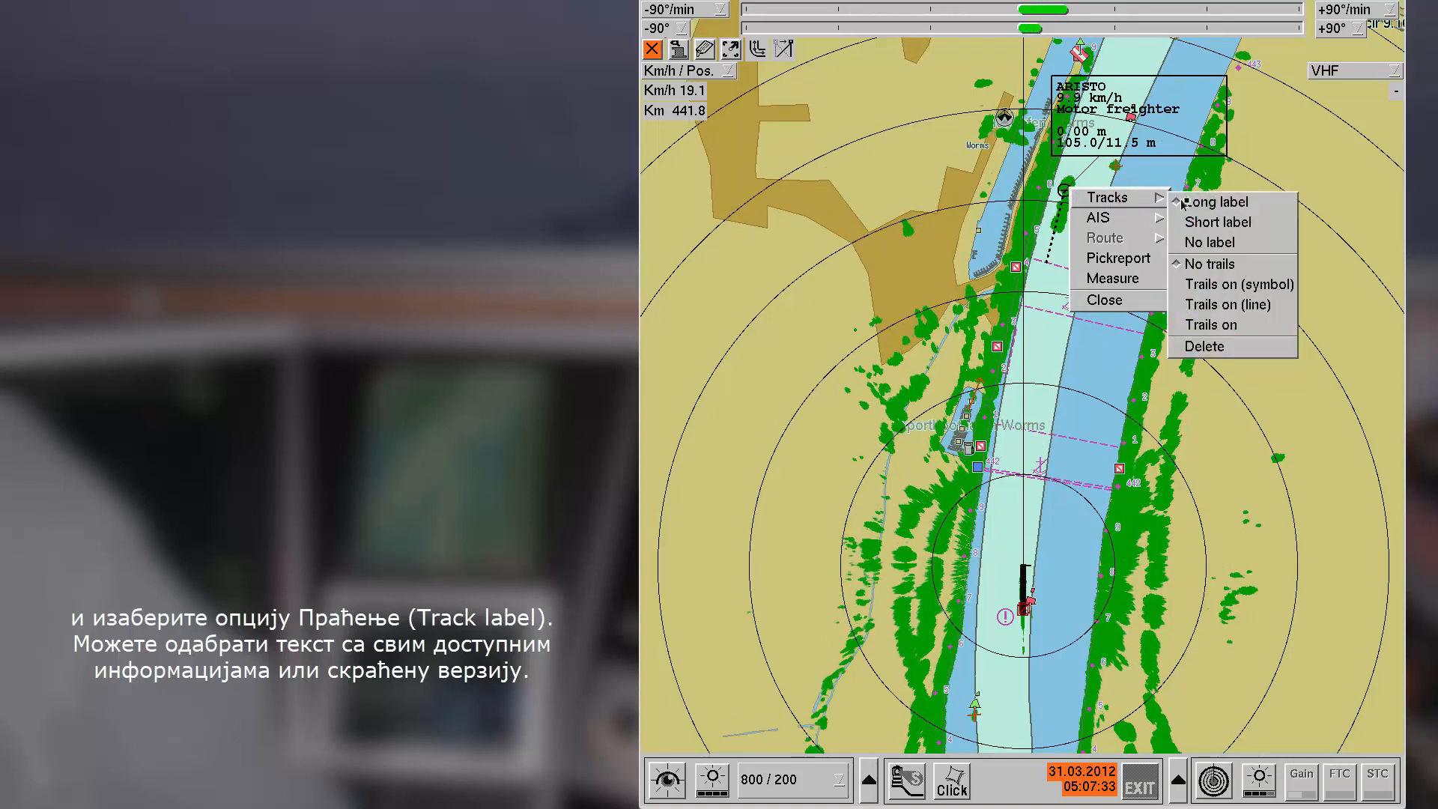
left_click(1201, 222)
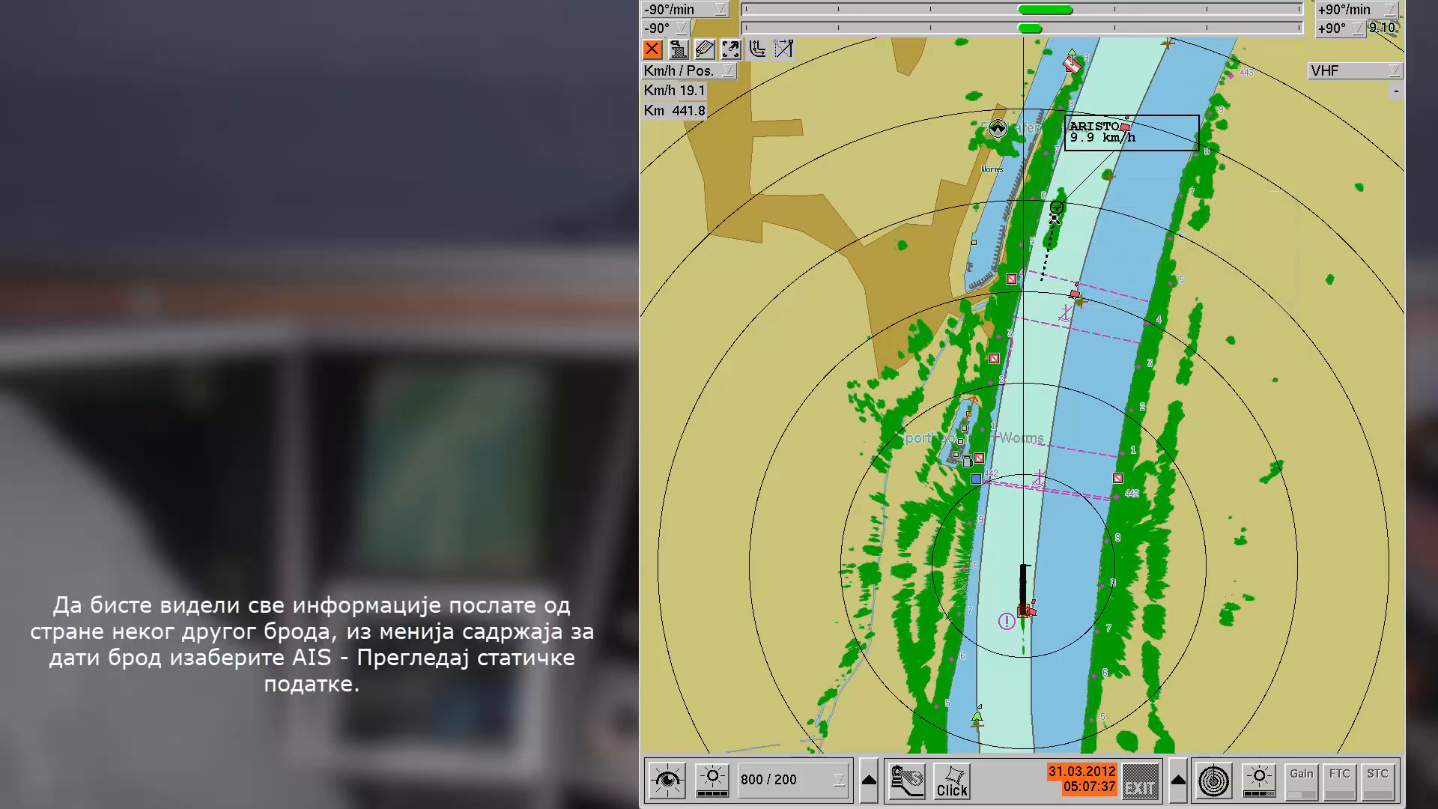
Step: View the AIS static data of the vessel ARISTO and read down to its blue cones and blue sign entries
right_click(1053, 219)
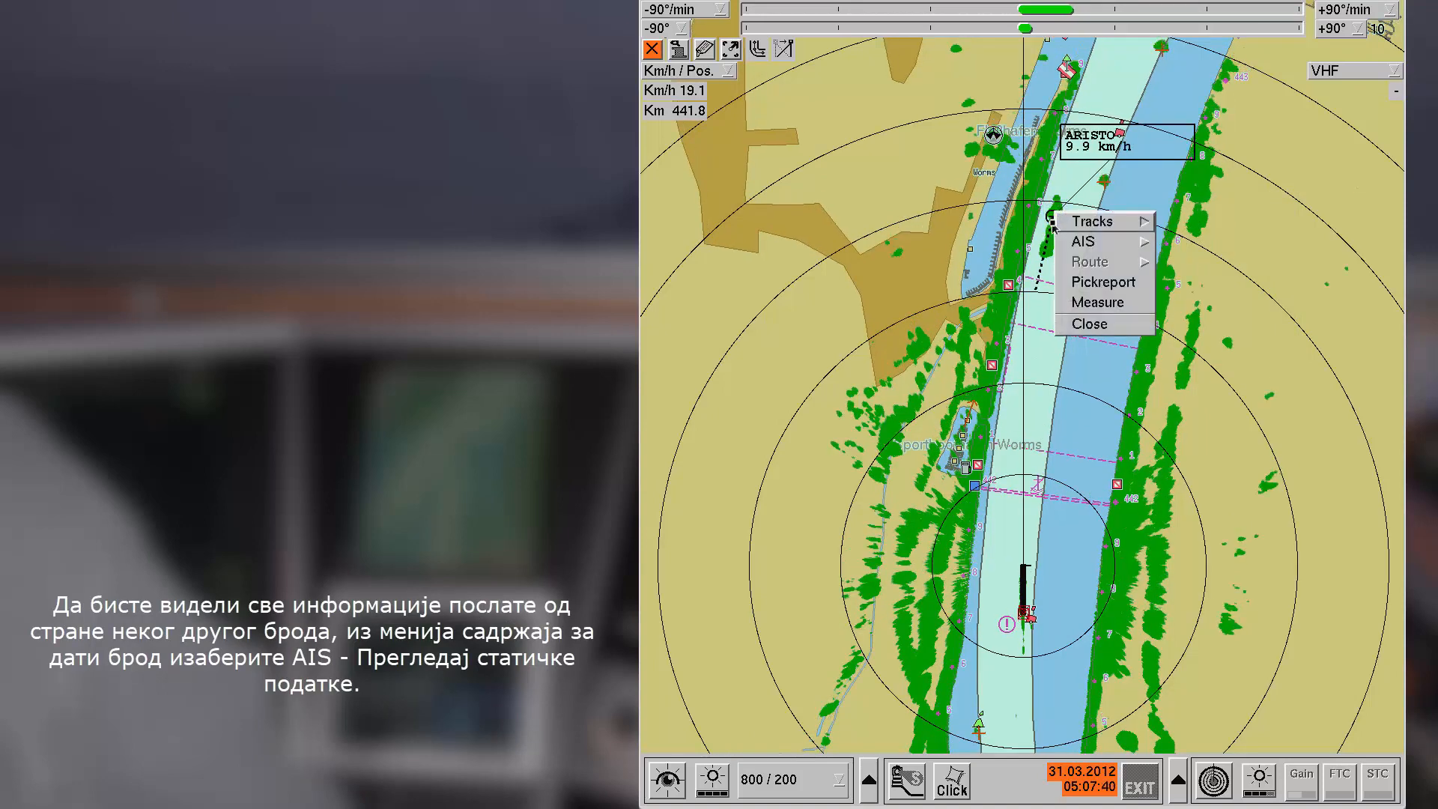
mouse_move(1097, 242)
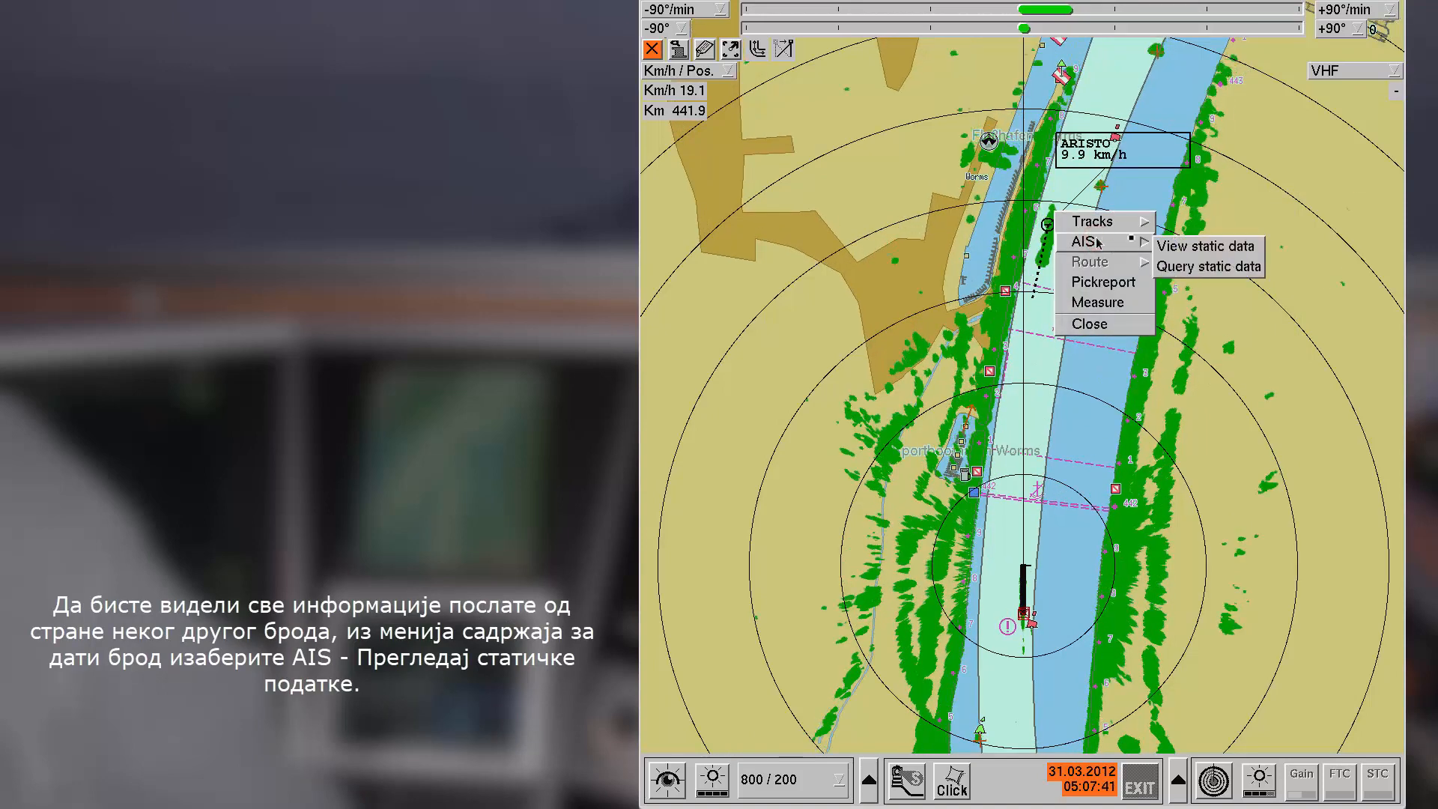
left_click(1201, 247)
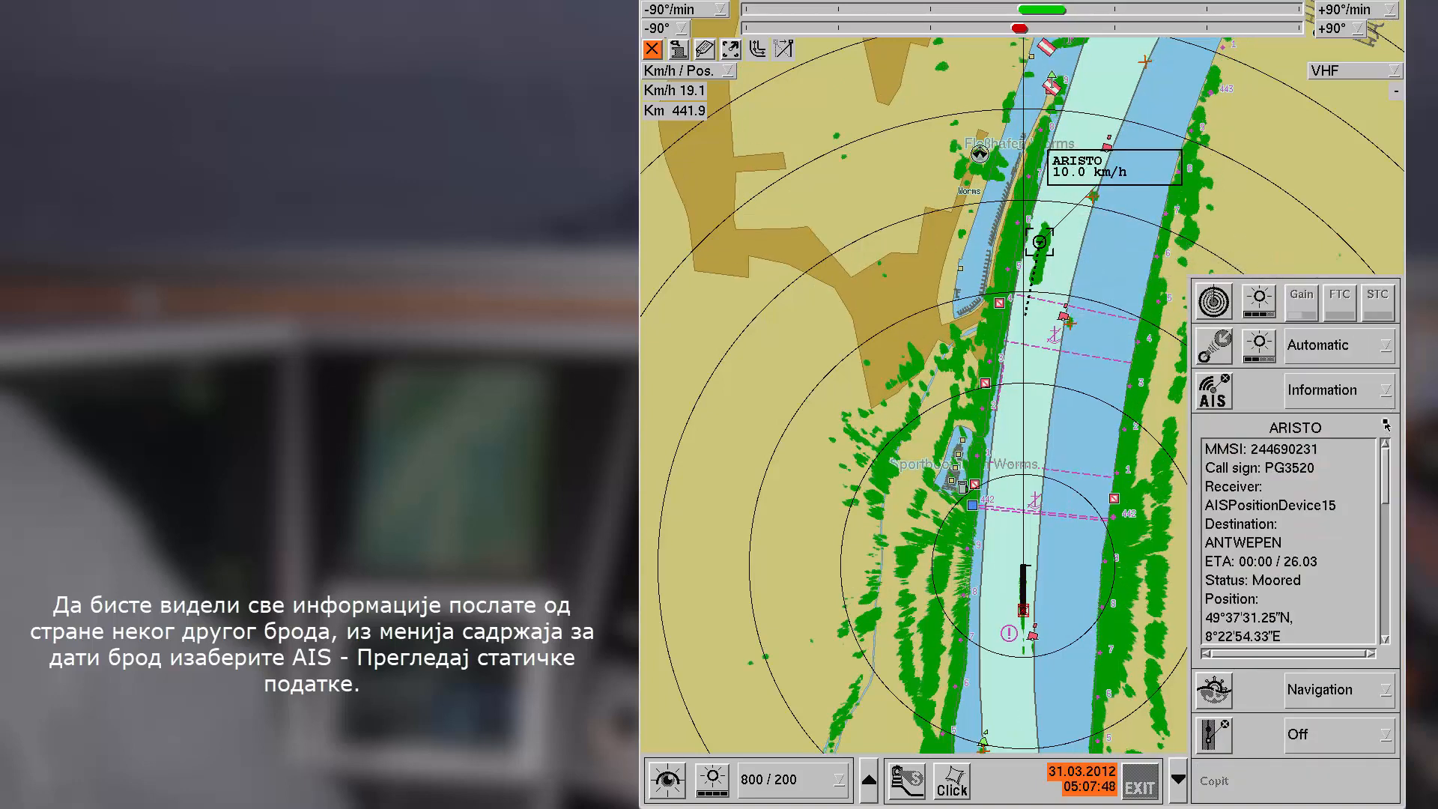
left_click(1386, 457)
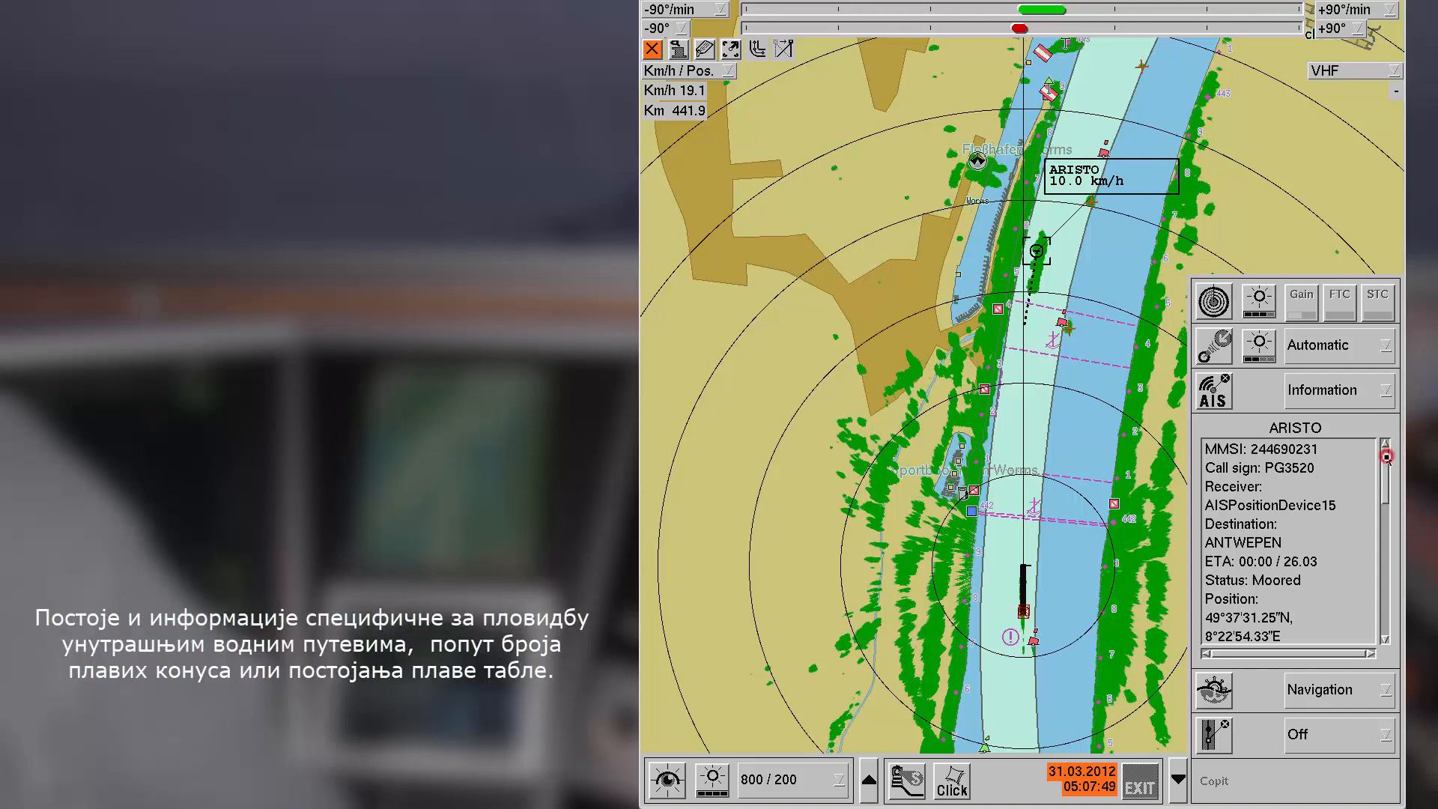
left_click_drag(1386, 457, 1392, 623)
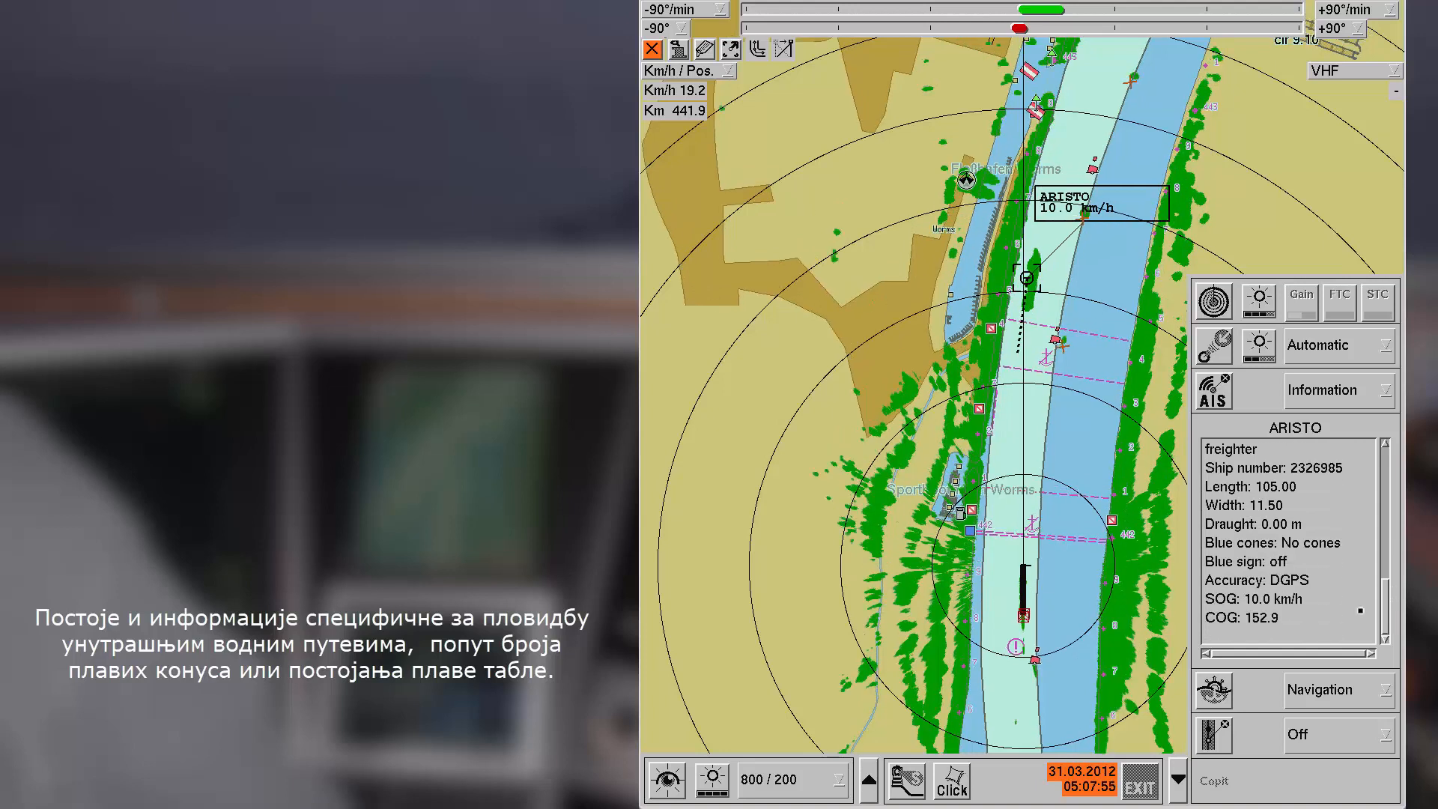
Step: Switch the AIS display from Information to the List of received vessels
left_click(1339, 395)
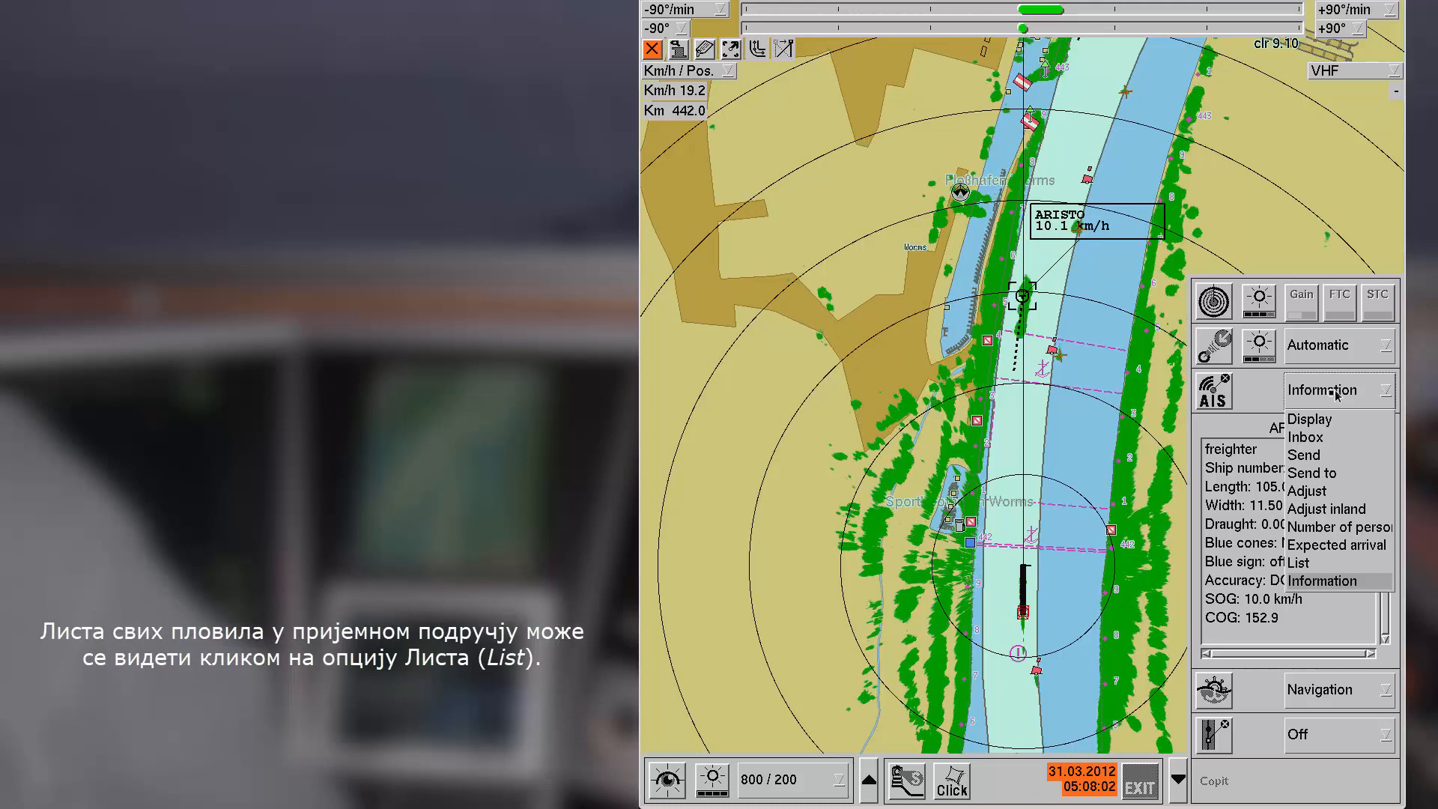
left_click(1299, 563)
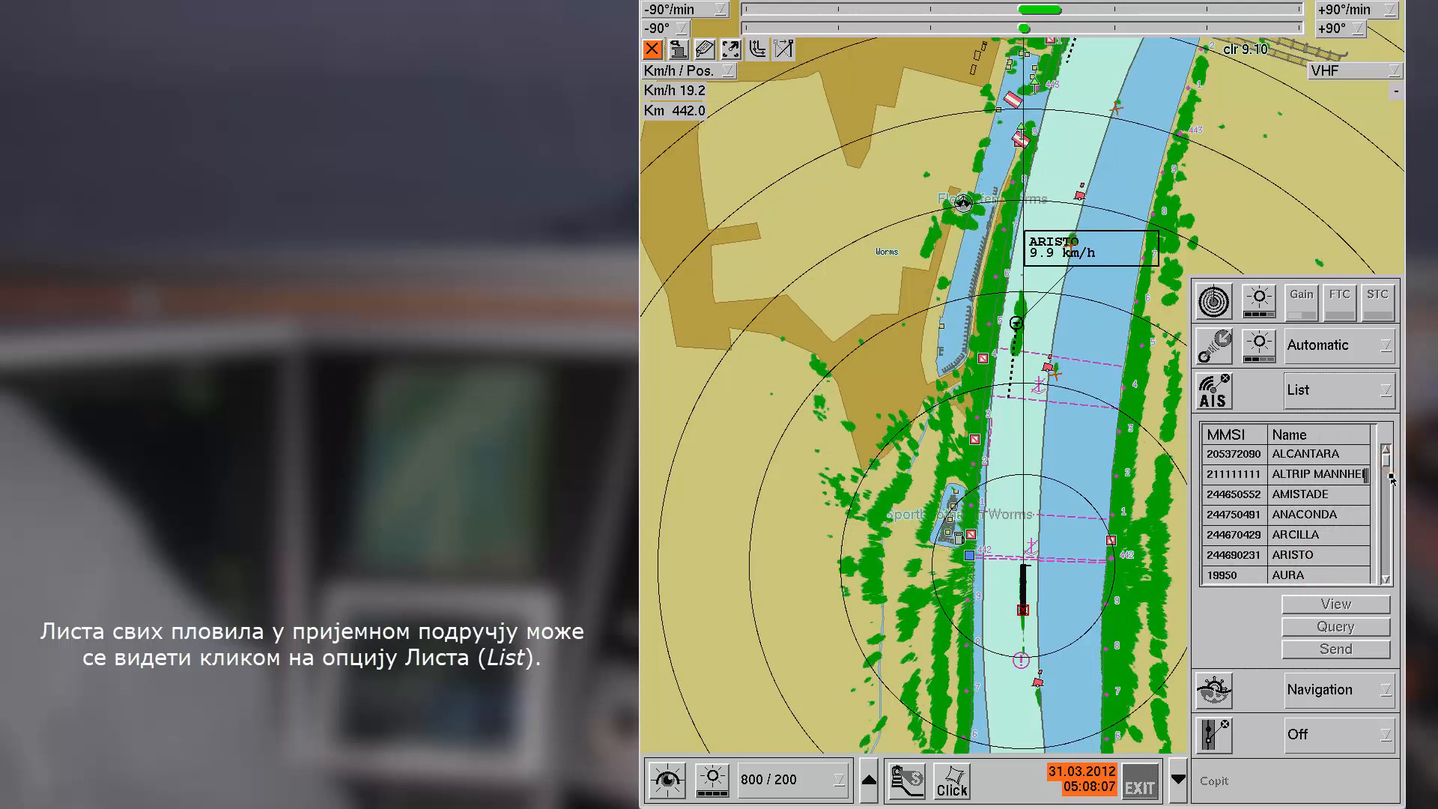
Step: Select ARISTO in the AIS vessel list and enlarge the chart display range to 4000 / 1000
left_click(1293, 558)
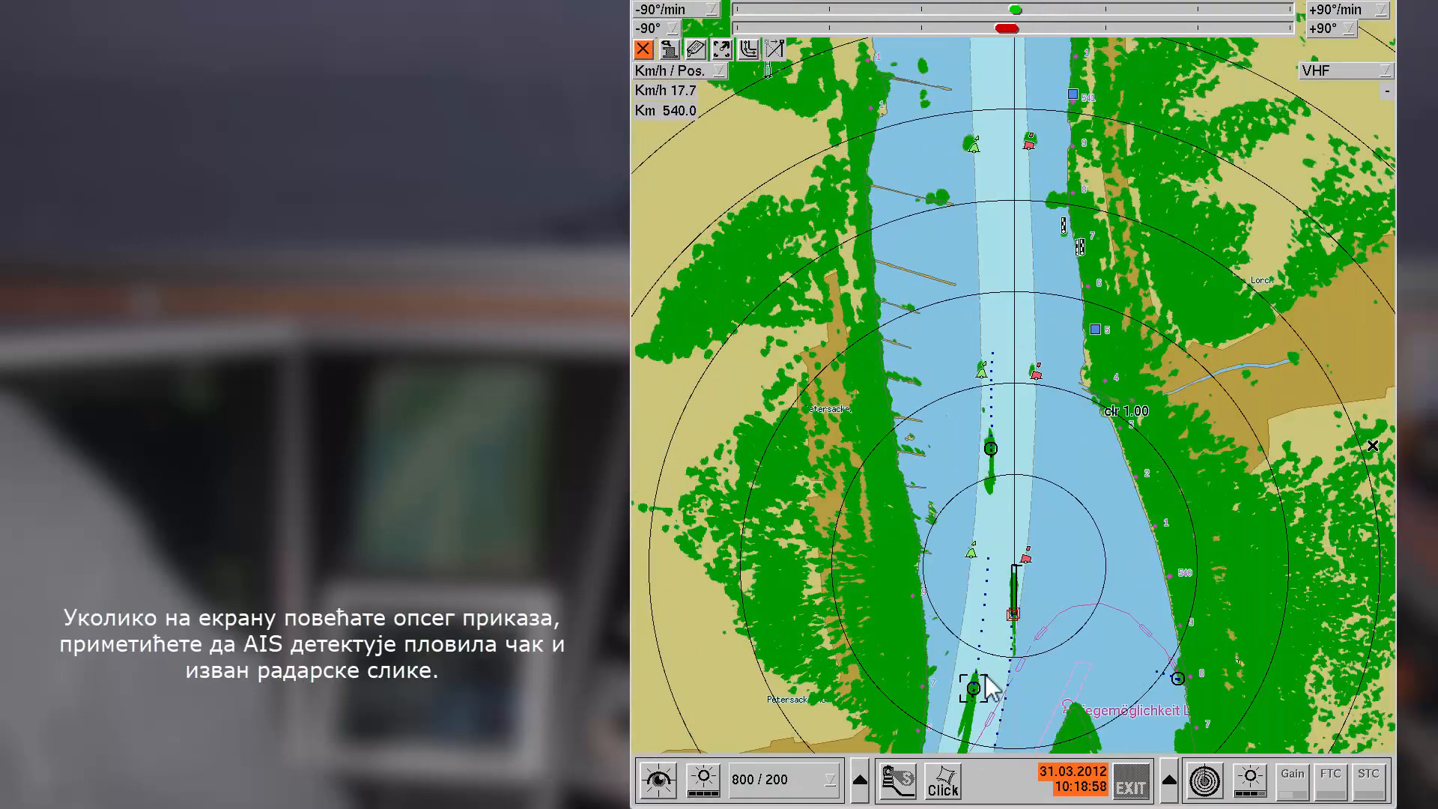
left_click(784, 778)
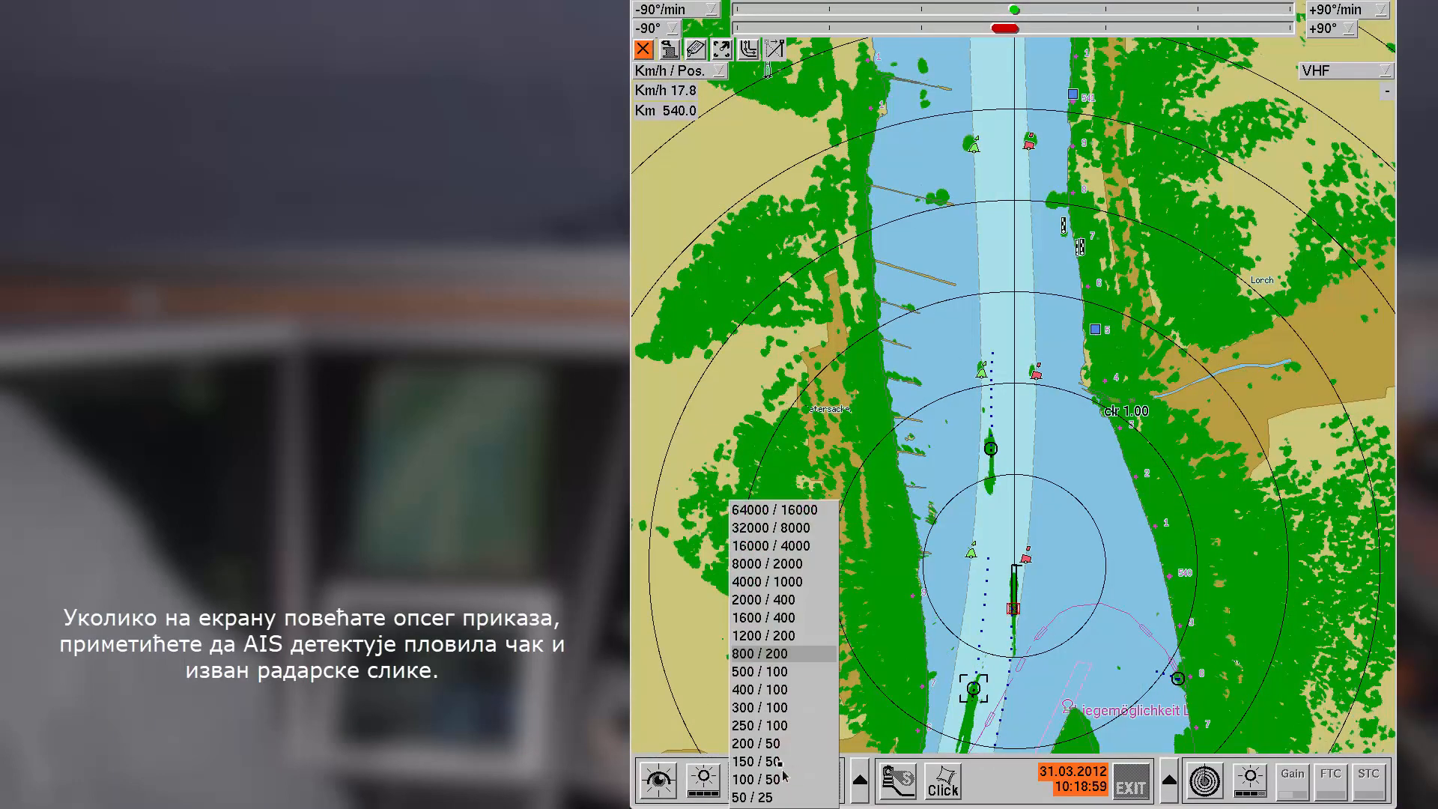
left_click(744, 579)
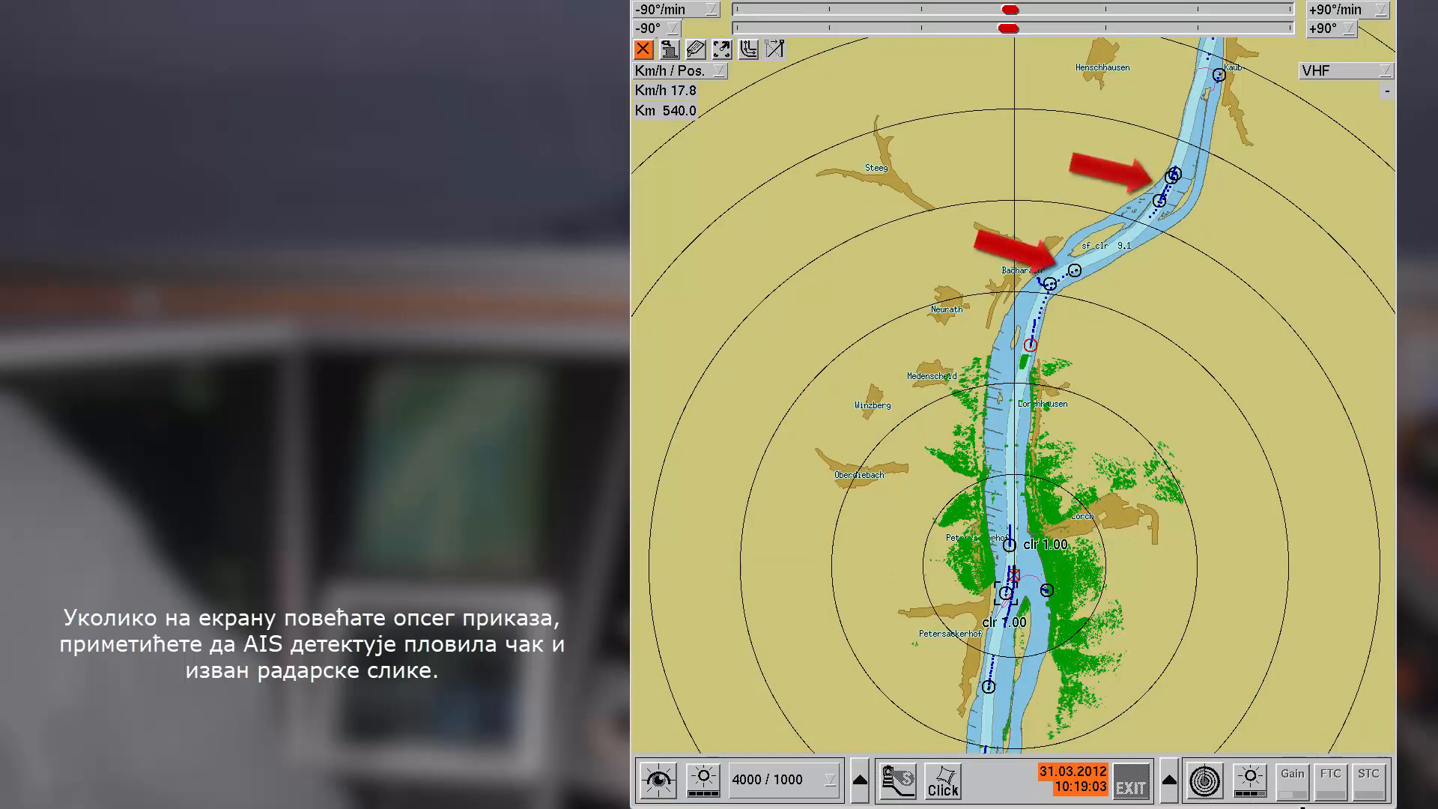
Step: Set the tracking labels to all short labels
left_click(1168, 780)
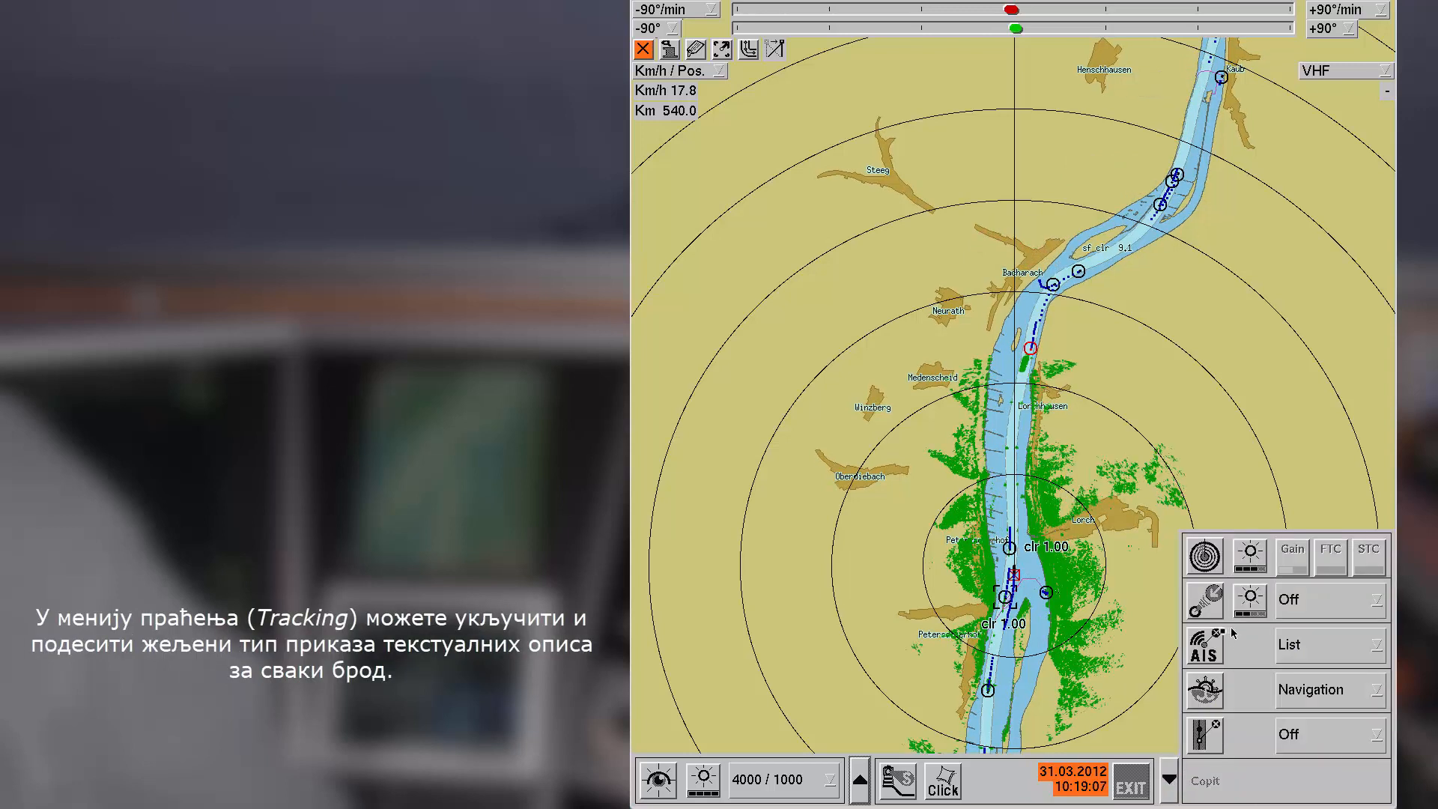
left_click(1207, 610)
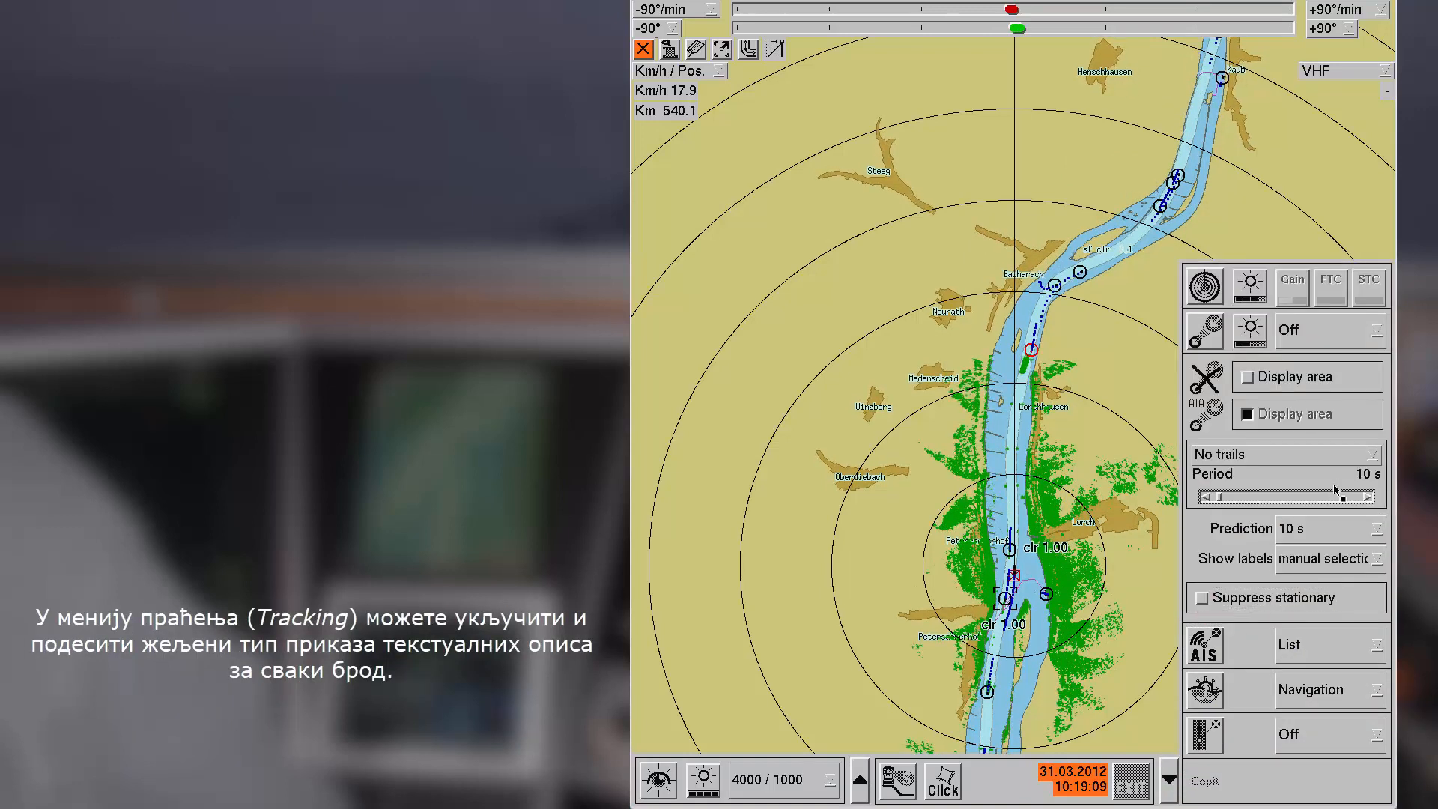
left_click(1348, 556)
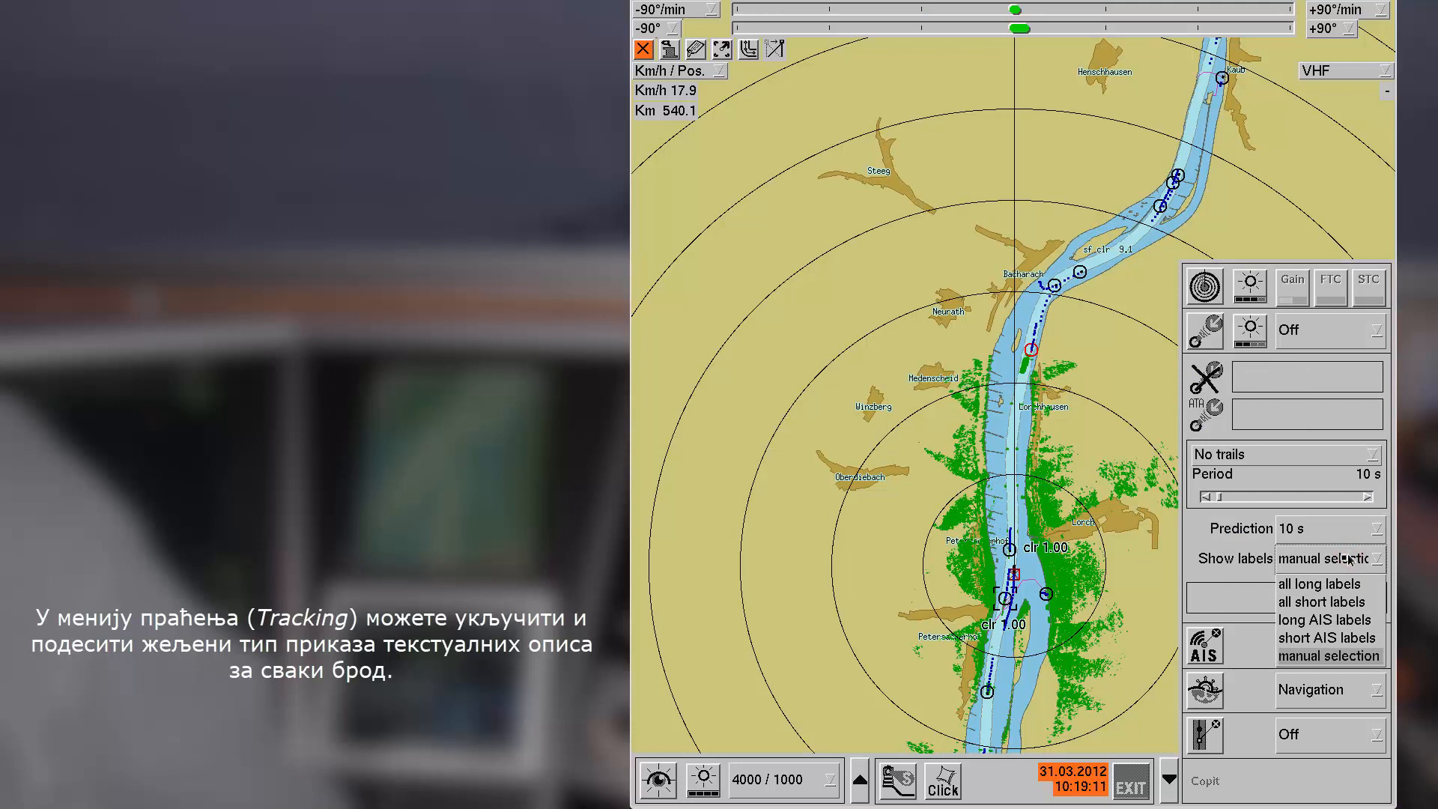
left_click(1326, 602)
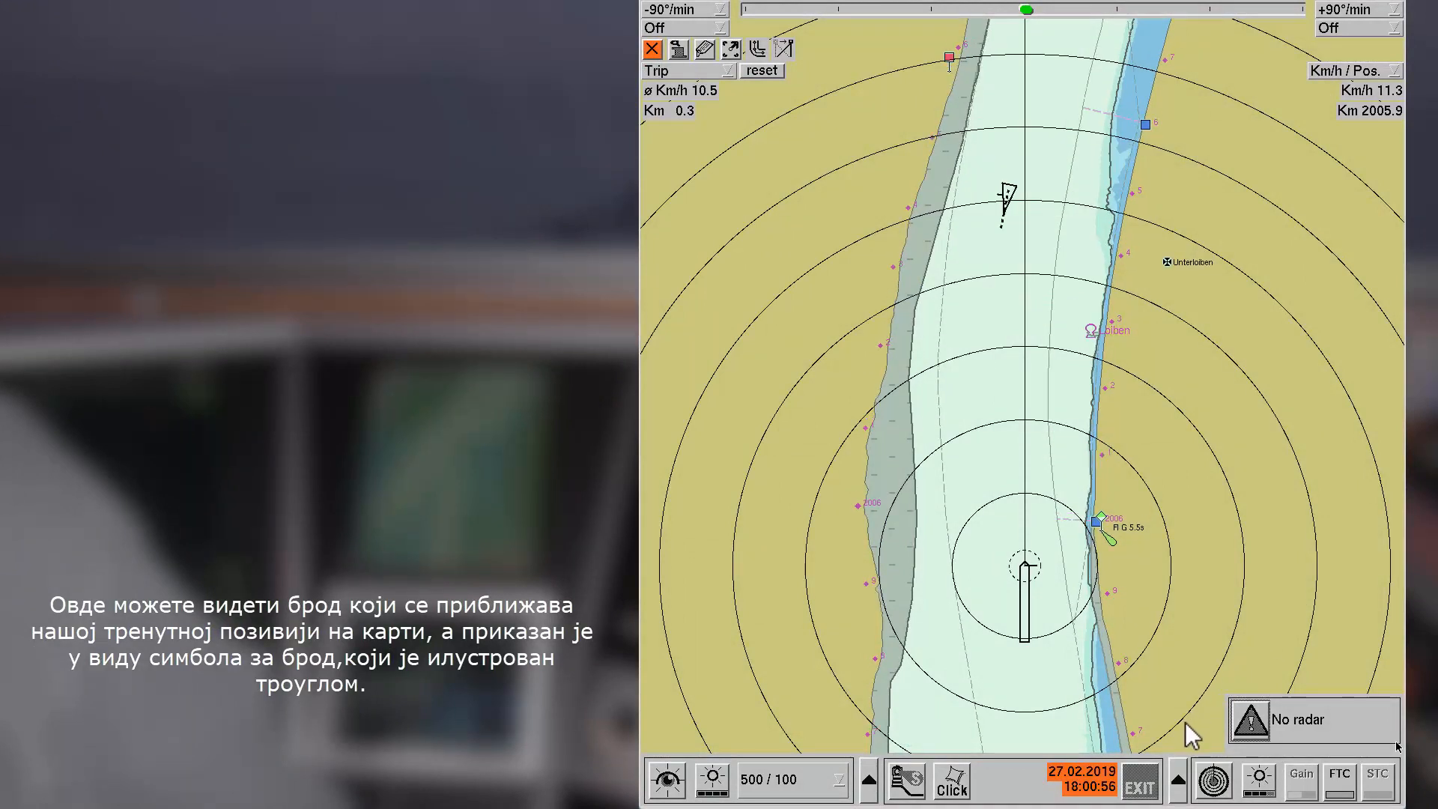
Step: Display AIS vessels as Contour, followed by Contour filled, instead of as symbols
left_click(1173, 778)
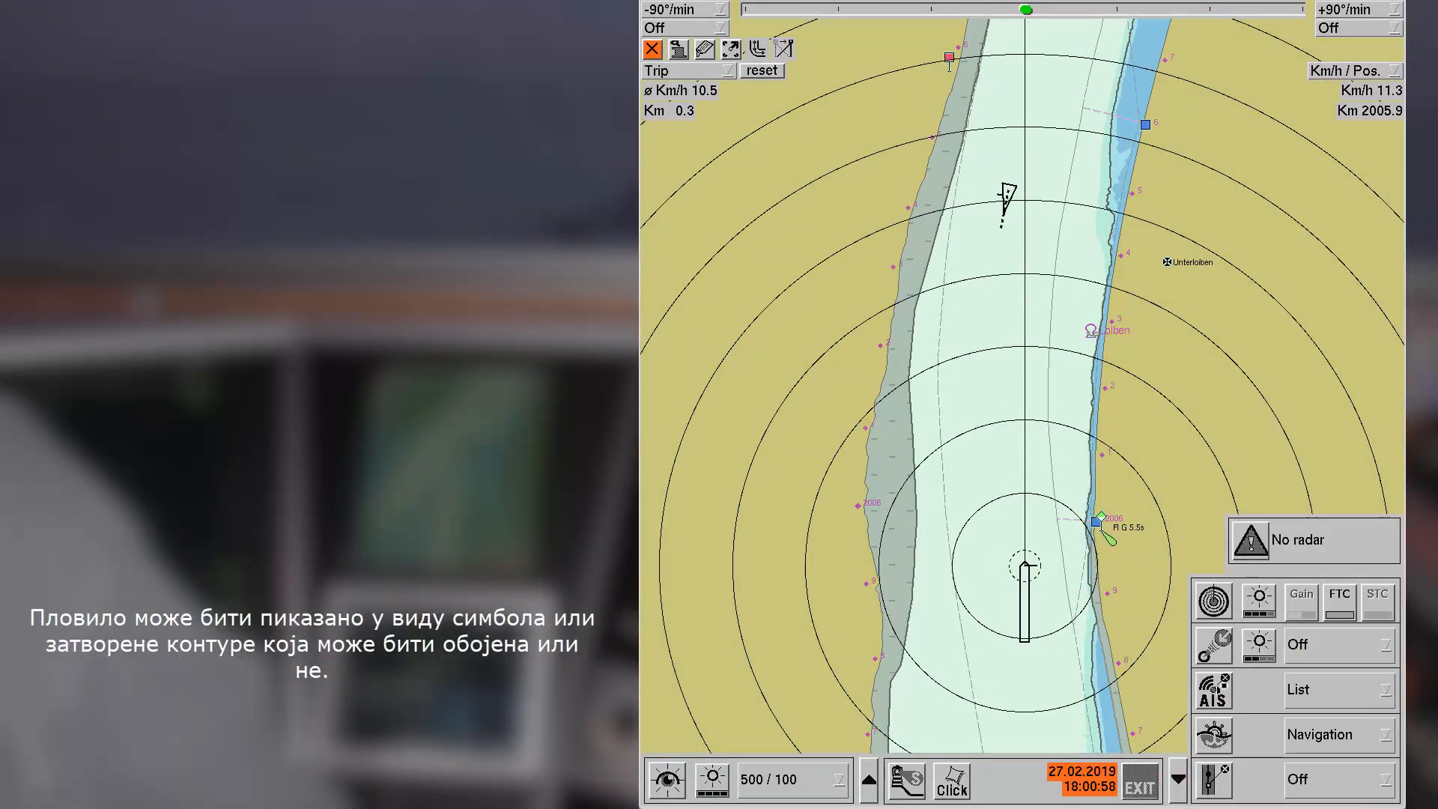
left_click(1345, 697)
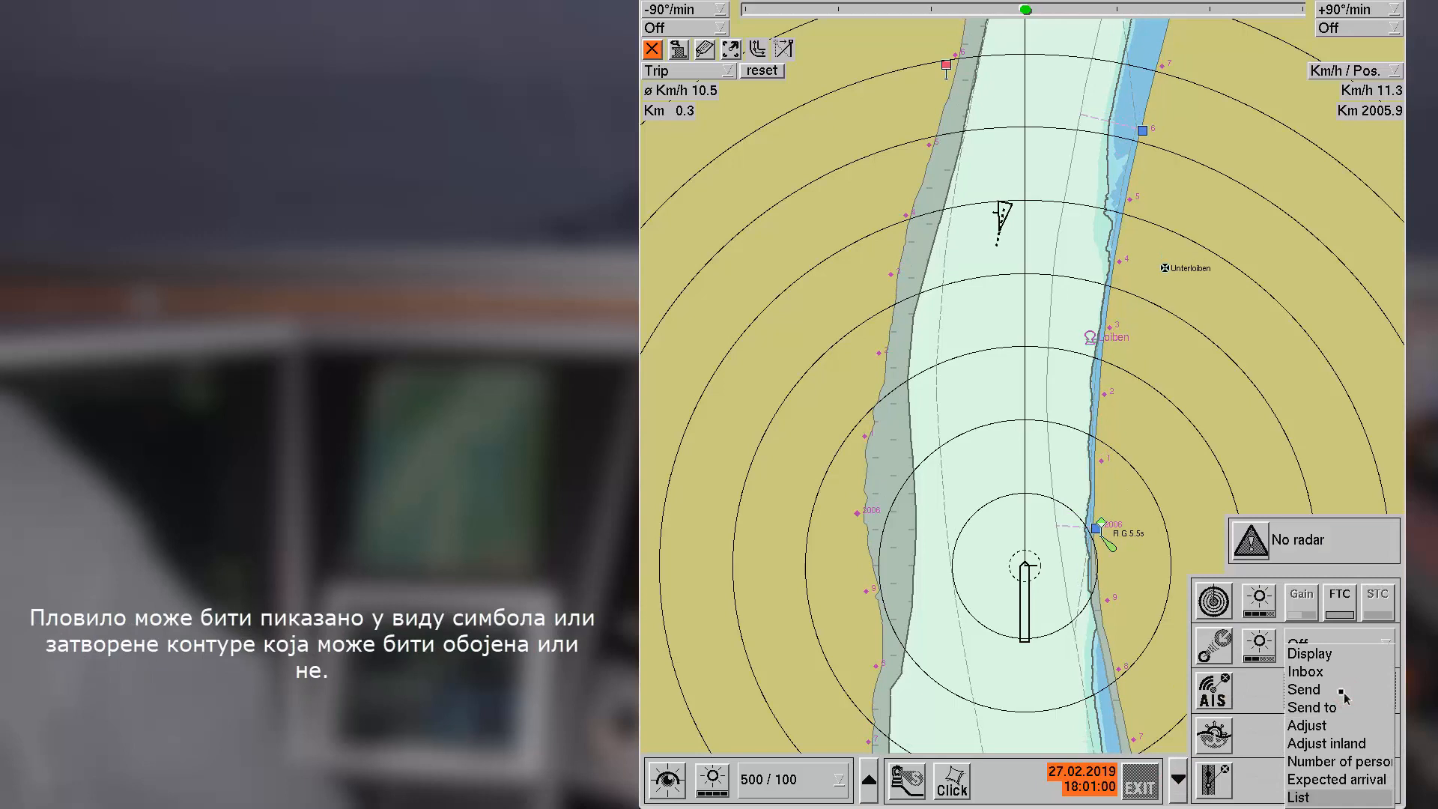
left_click(1309, 654)
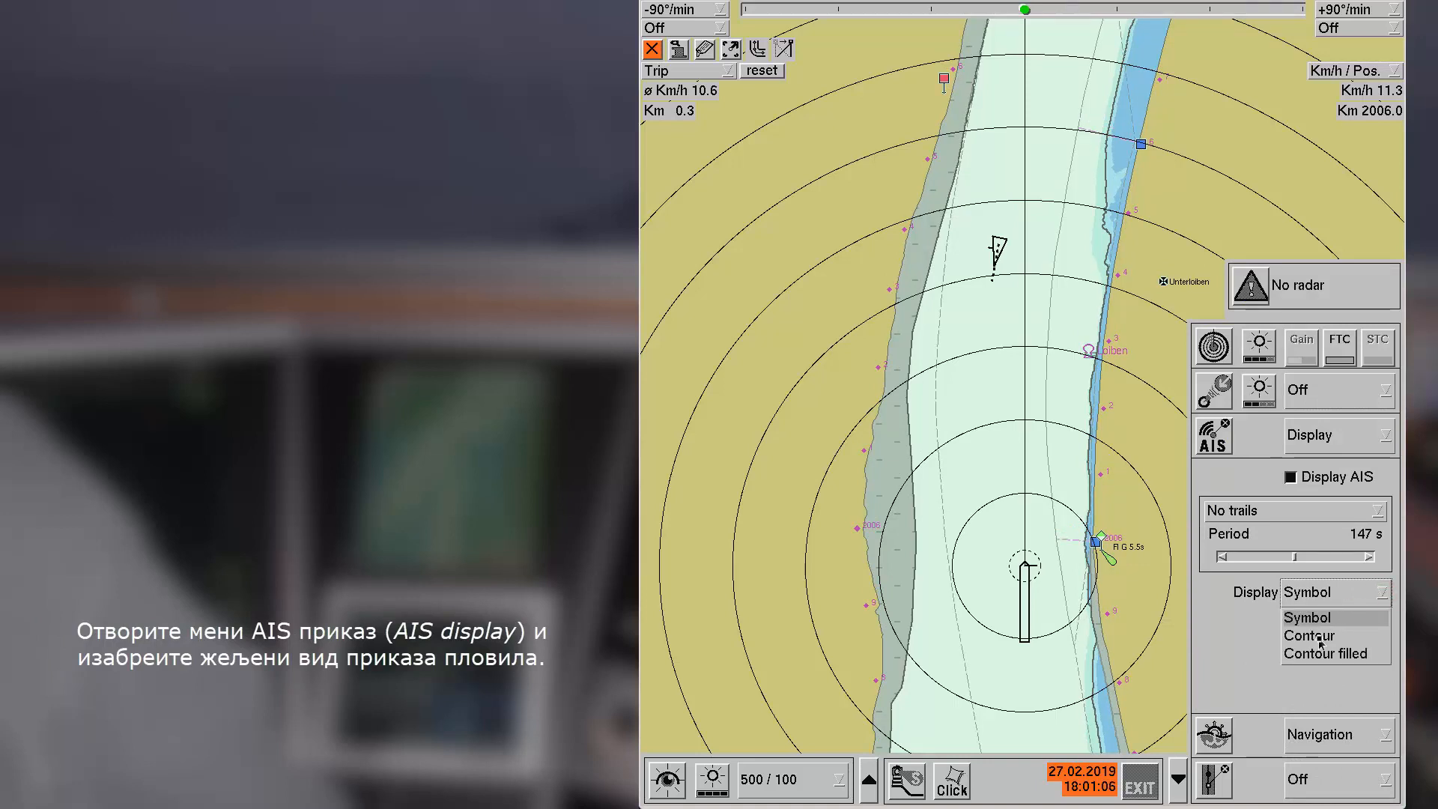
left_click(1318, 637)
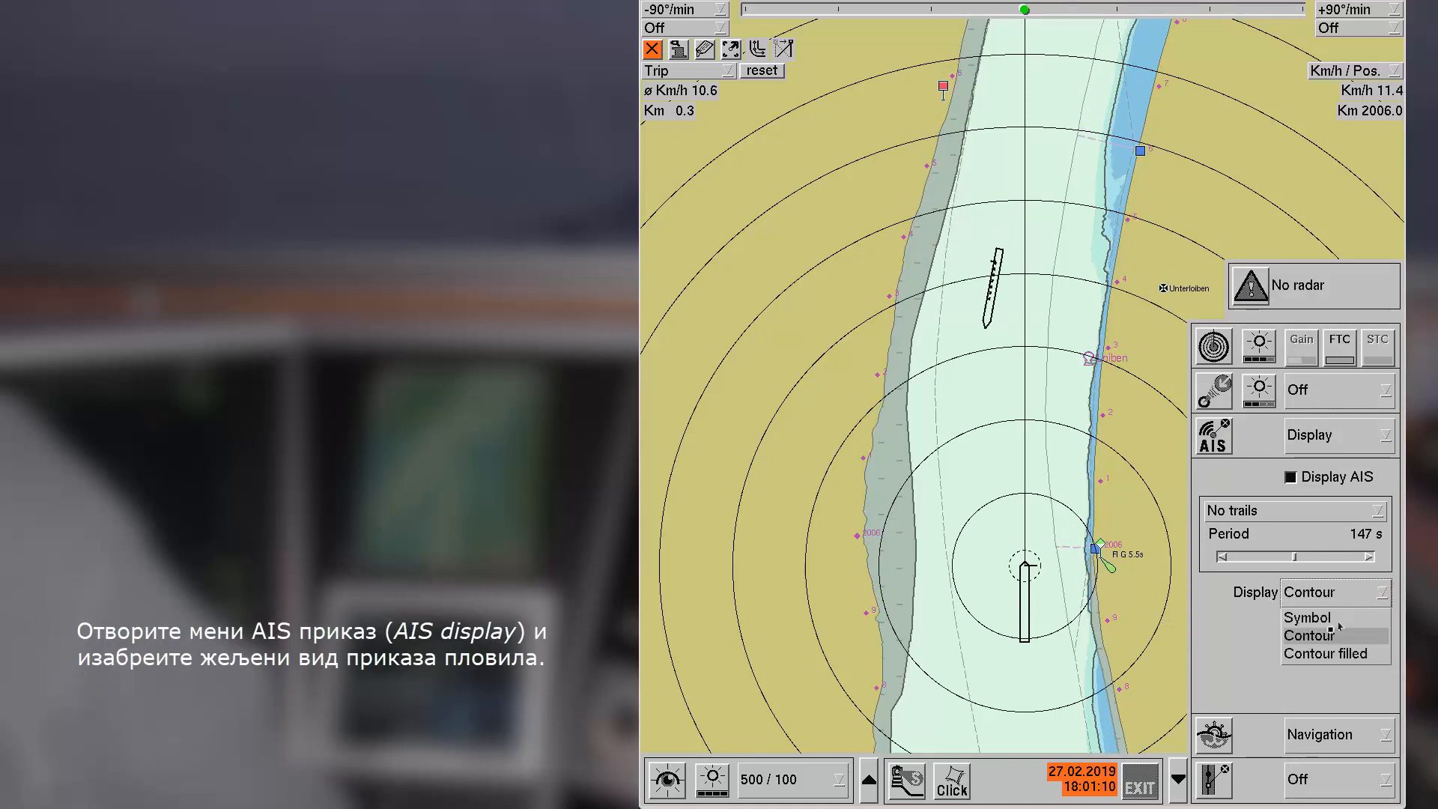
left_click(1318, 653)
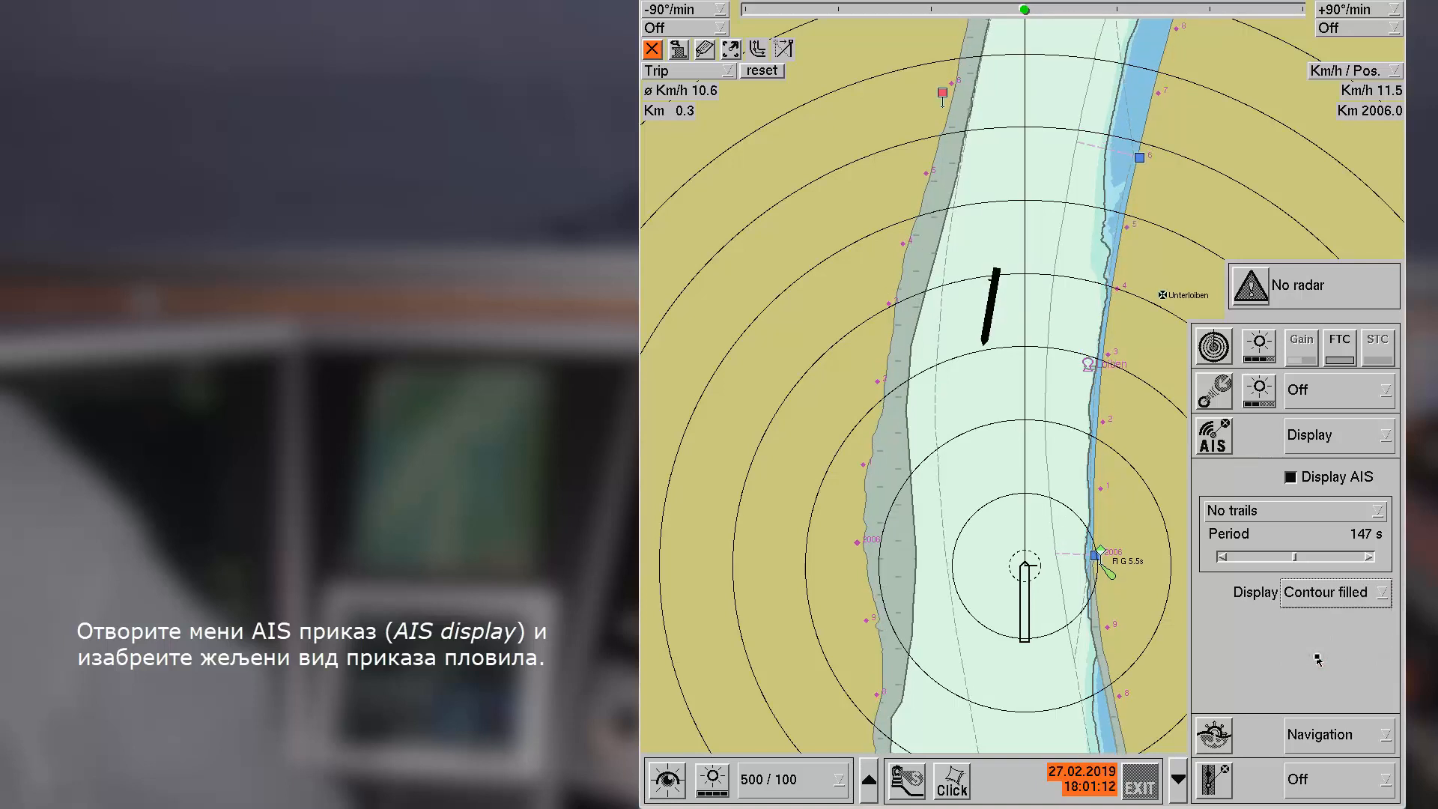
Step: Turn on trails for AIS vessels and shorten the trail period
left_click(1382, 510)
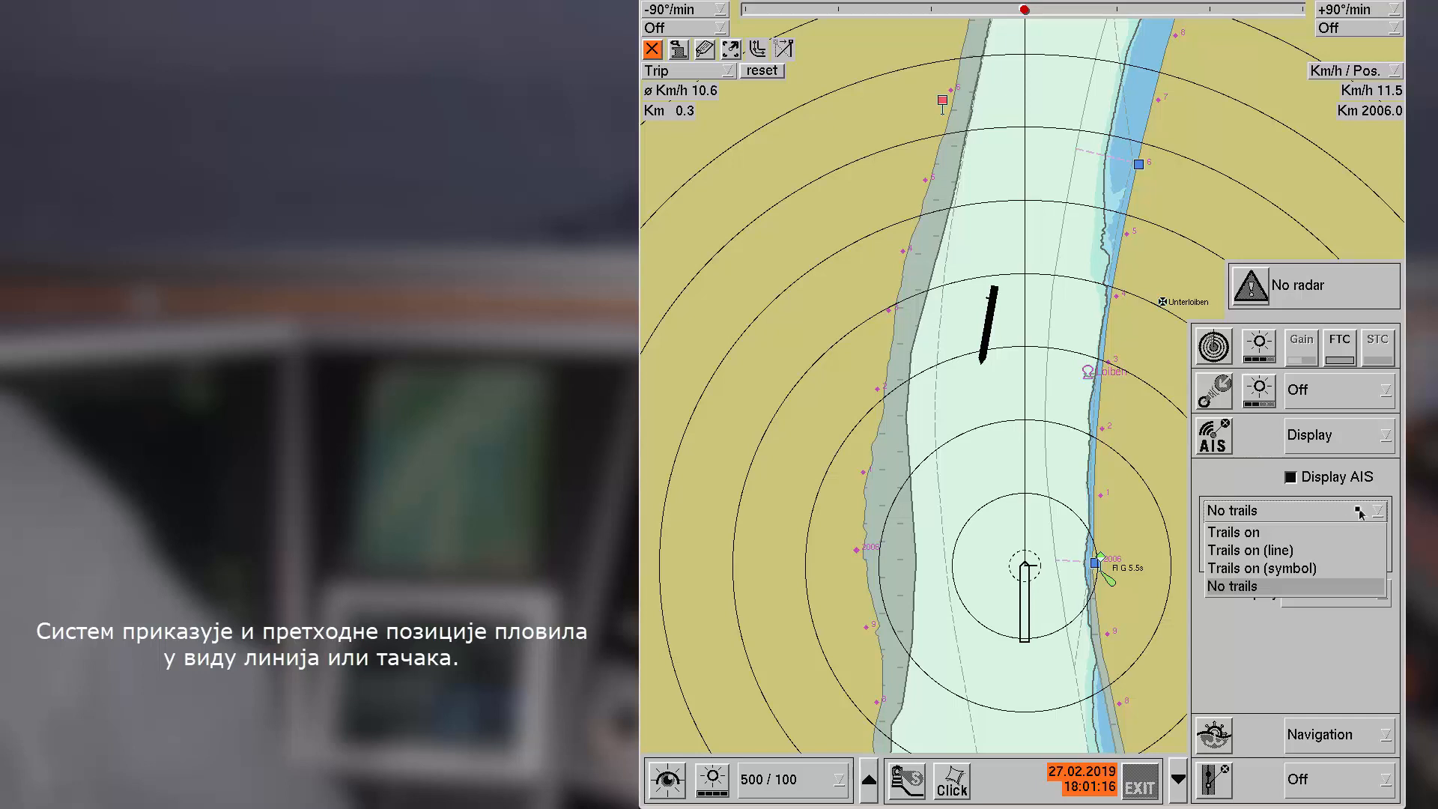
left_click(1250, 537)
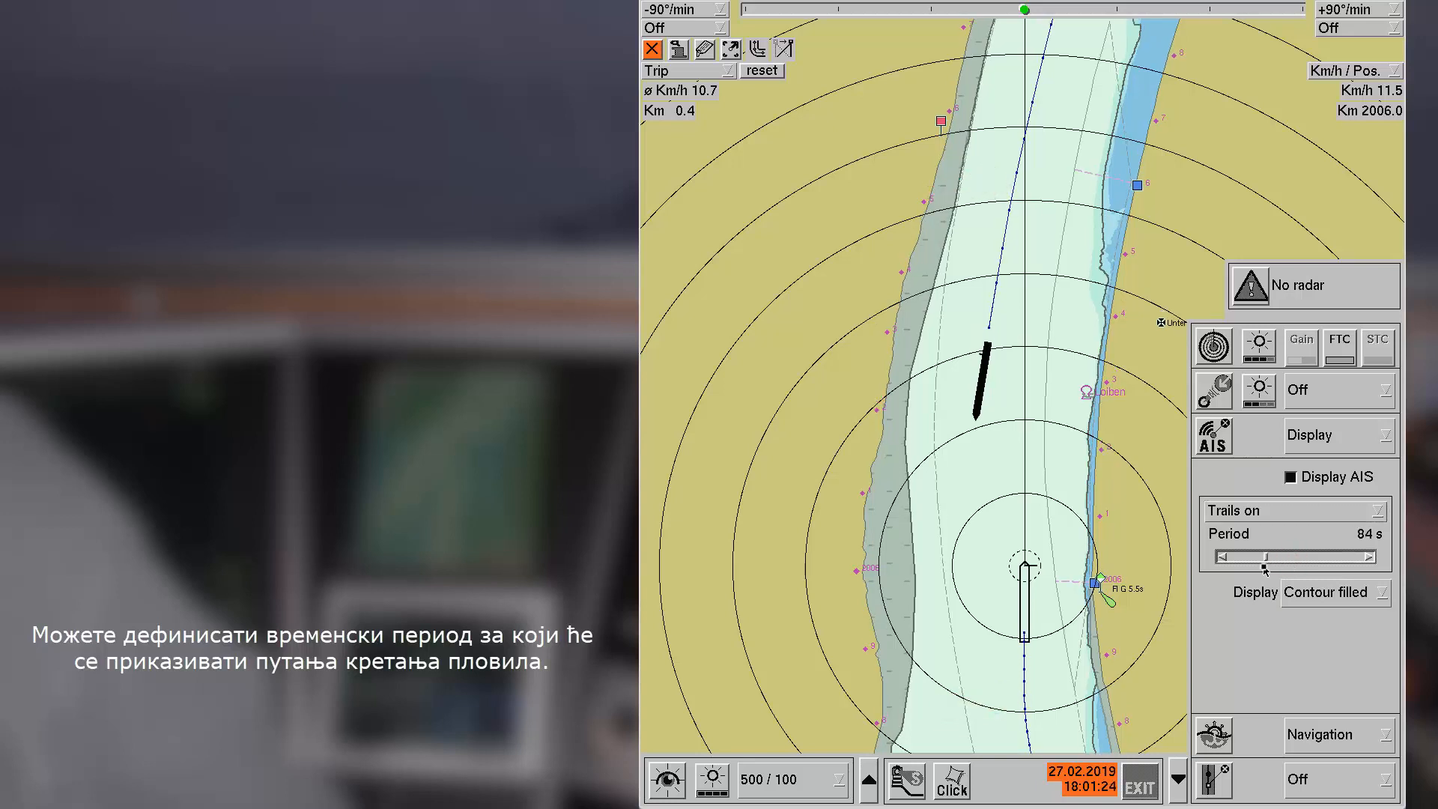
left_click_drag(1254, 570, 1245, 572)
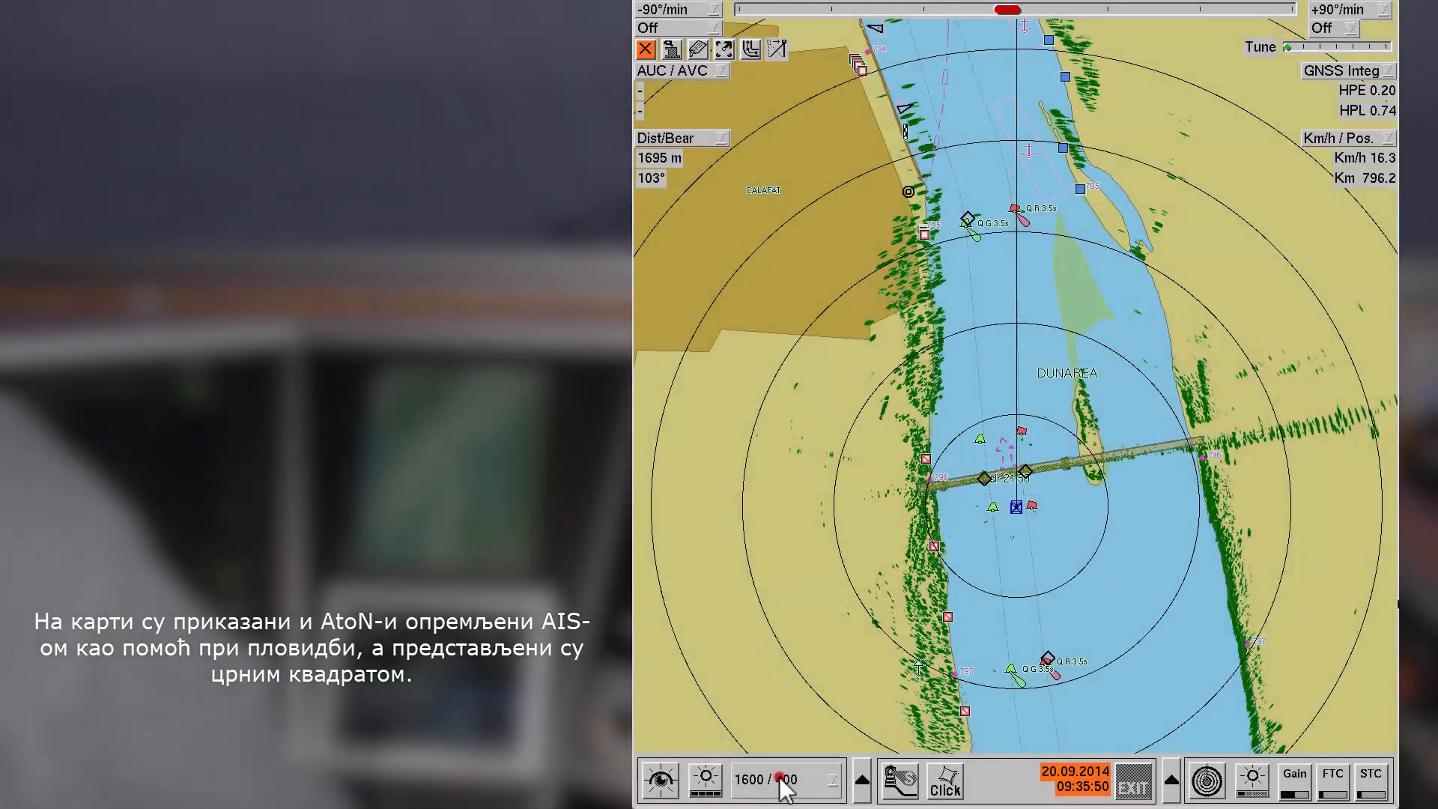
Step: Set the display range to 500 / 100 and show the text labels of the two AIS AtoNs on the bridge
left_click(778, 778)
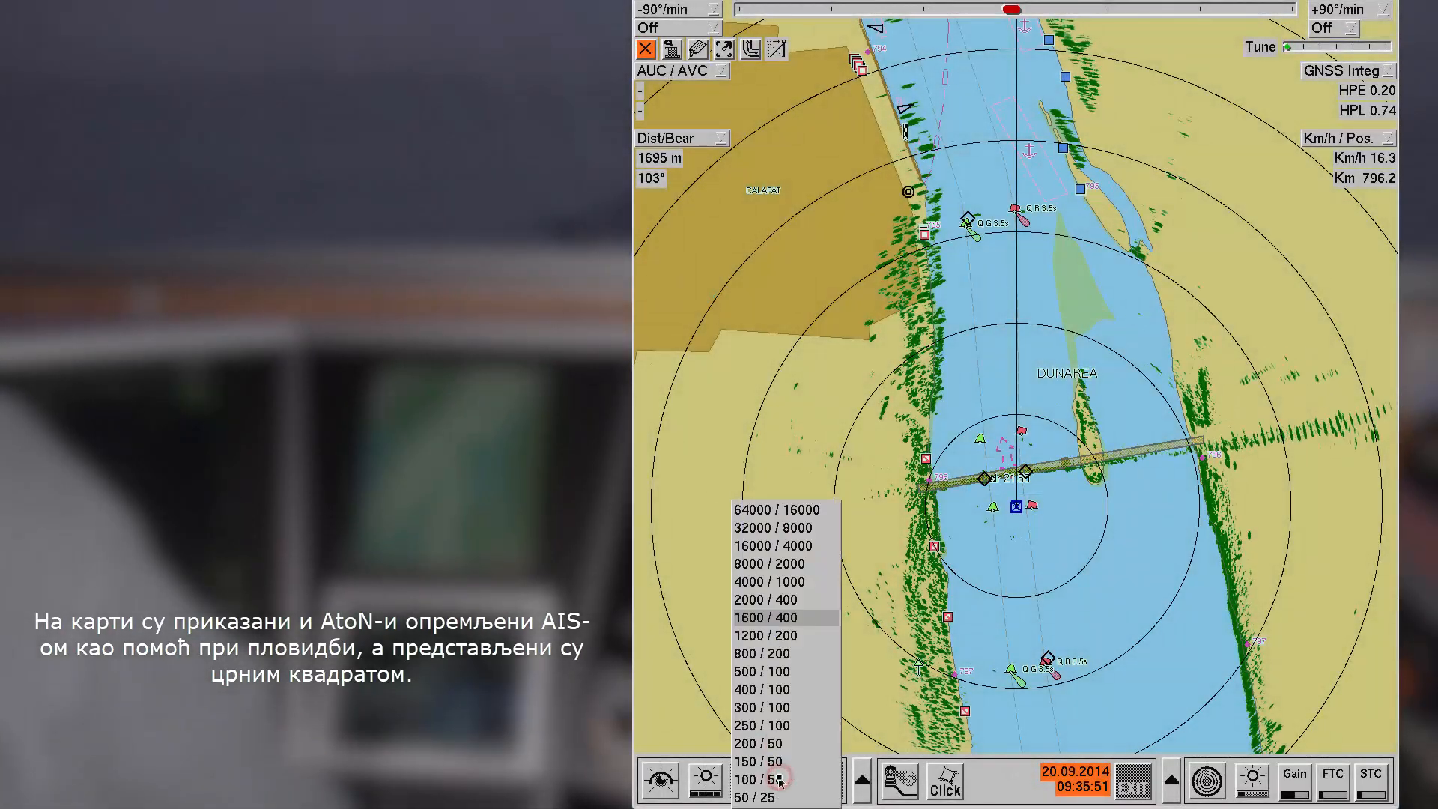
left_click(754, 671)
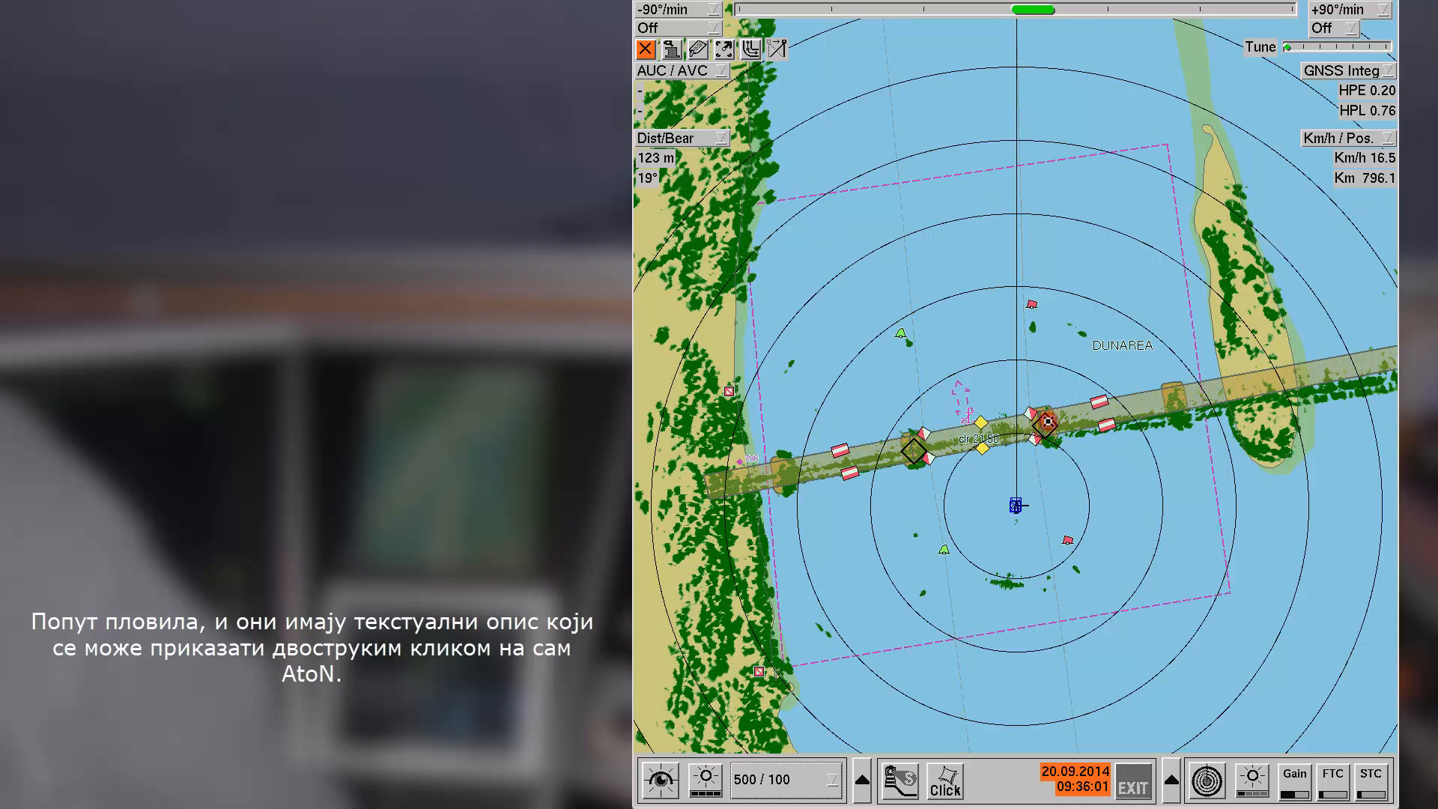
double_click(1046, 421)
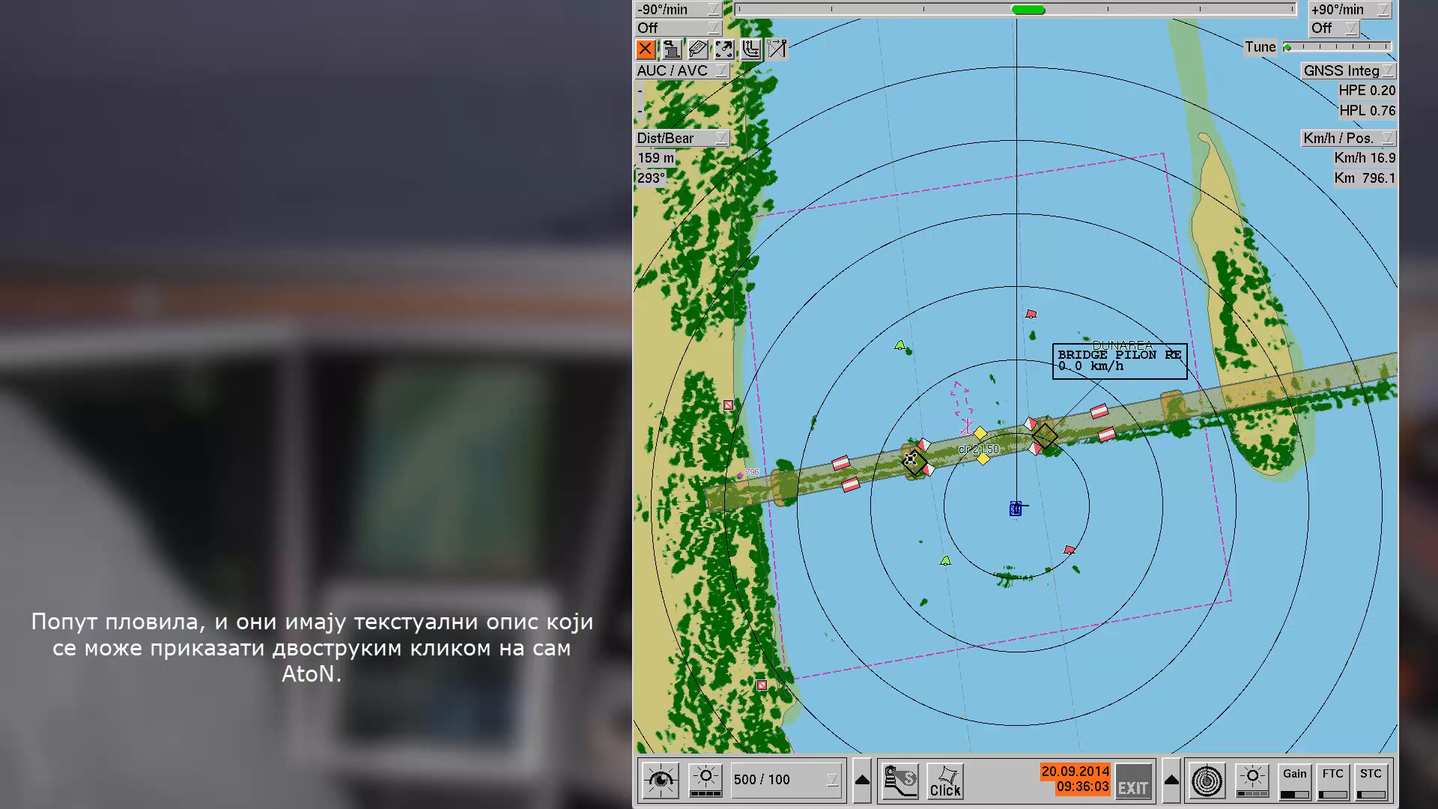
double_click(911, 457)
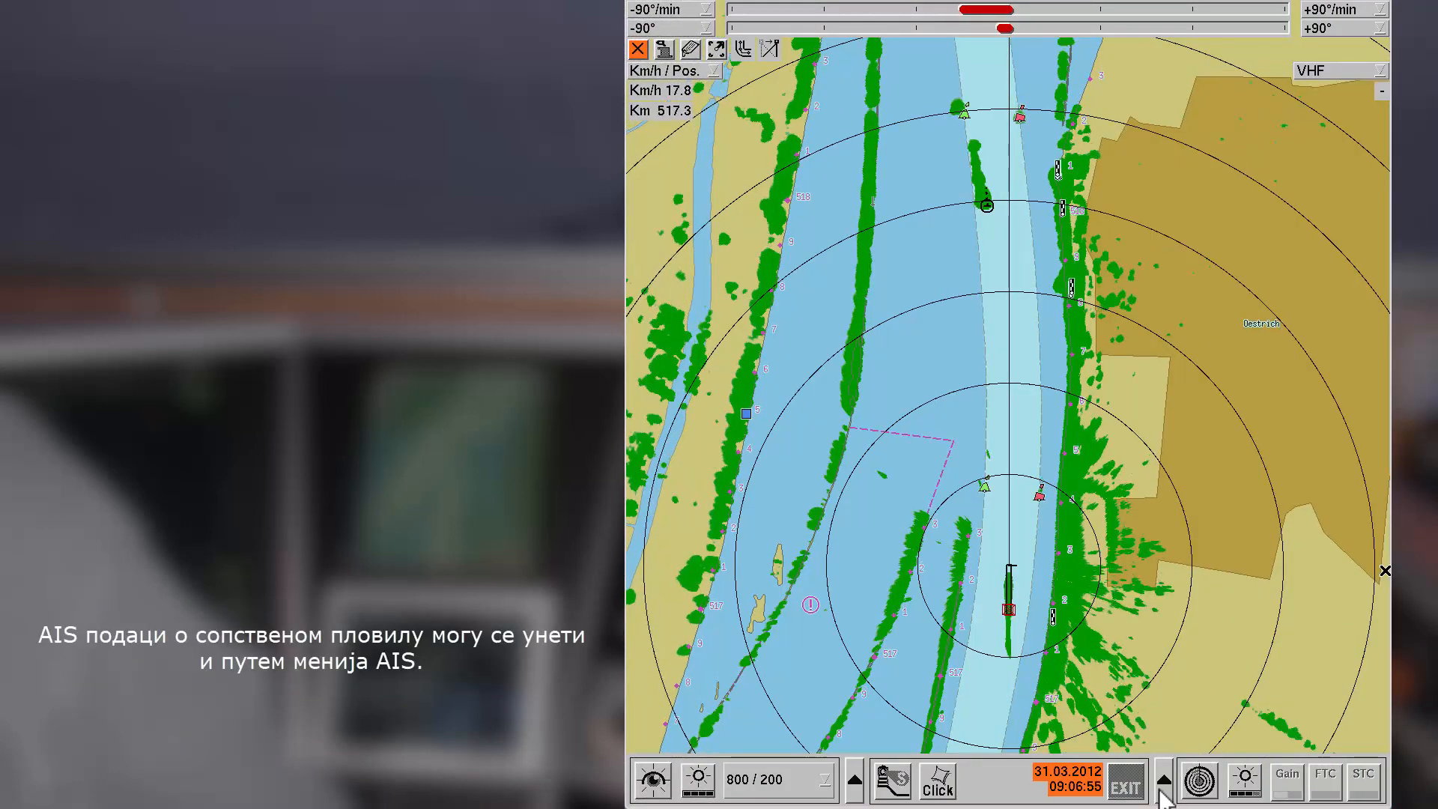
Step: Show the AIS Adjust settings for the own vessel's destination, ETA, status, cargo and draught
left_click(1161, 784)
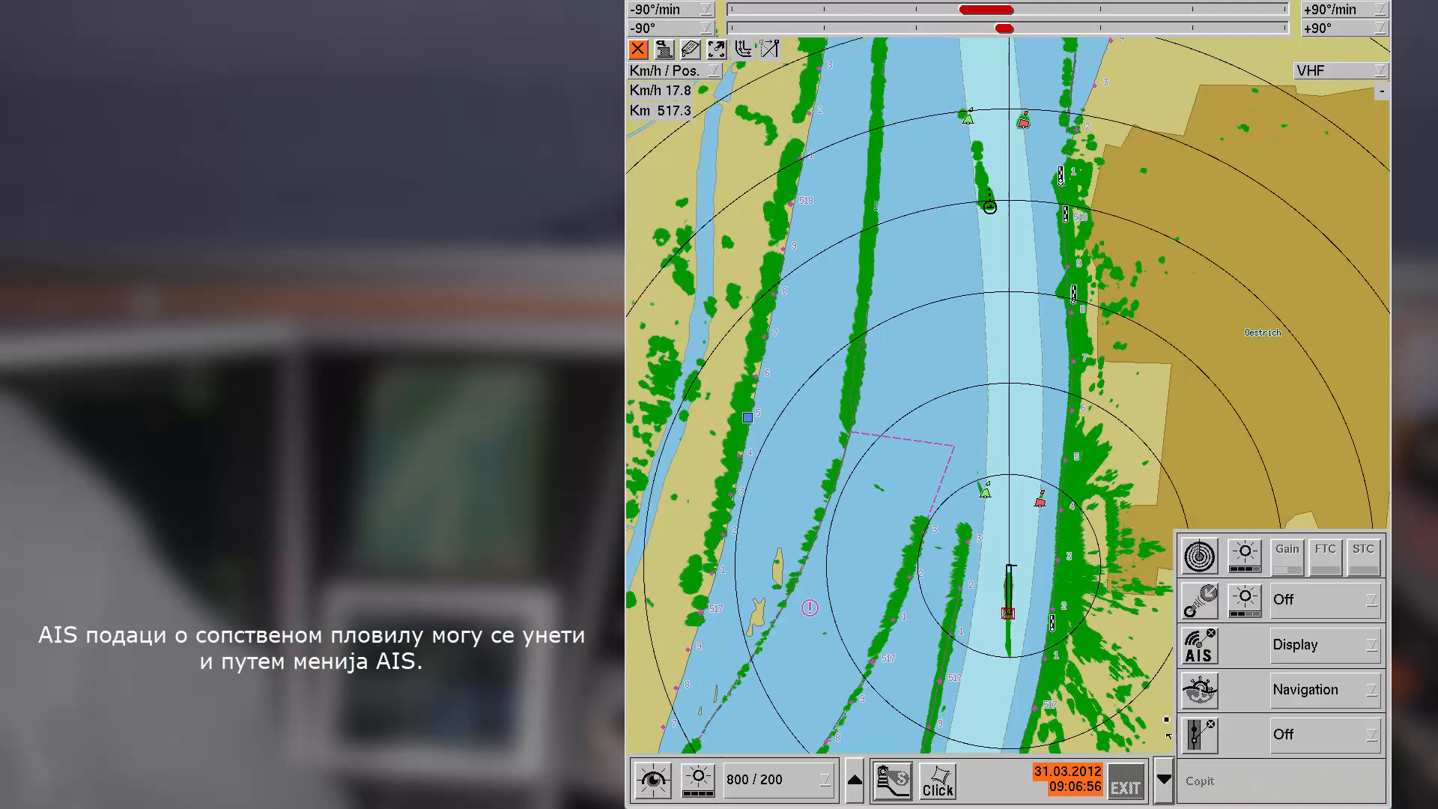
left_click(1202, 648)
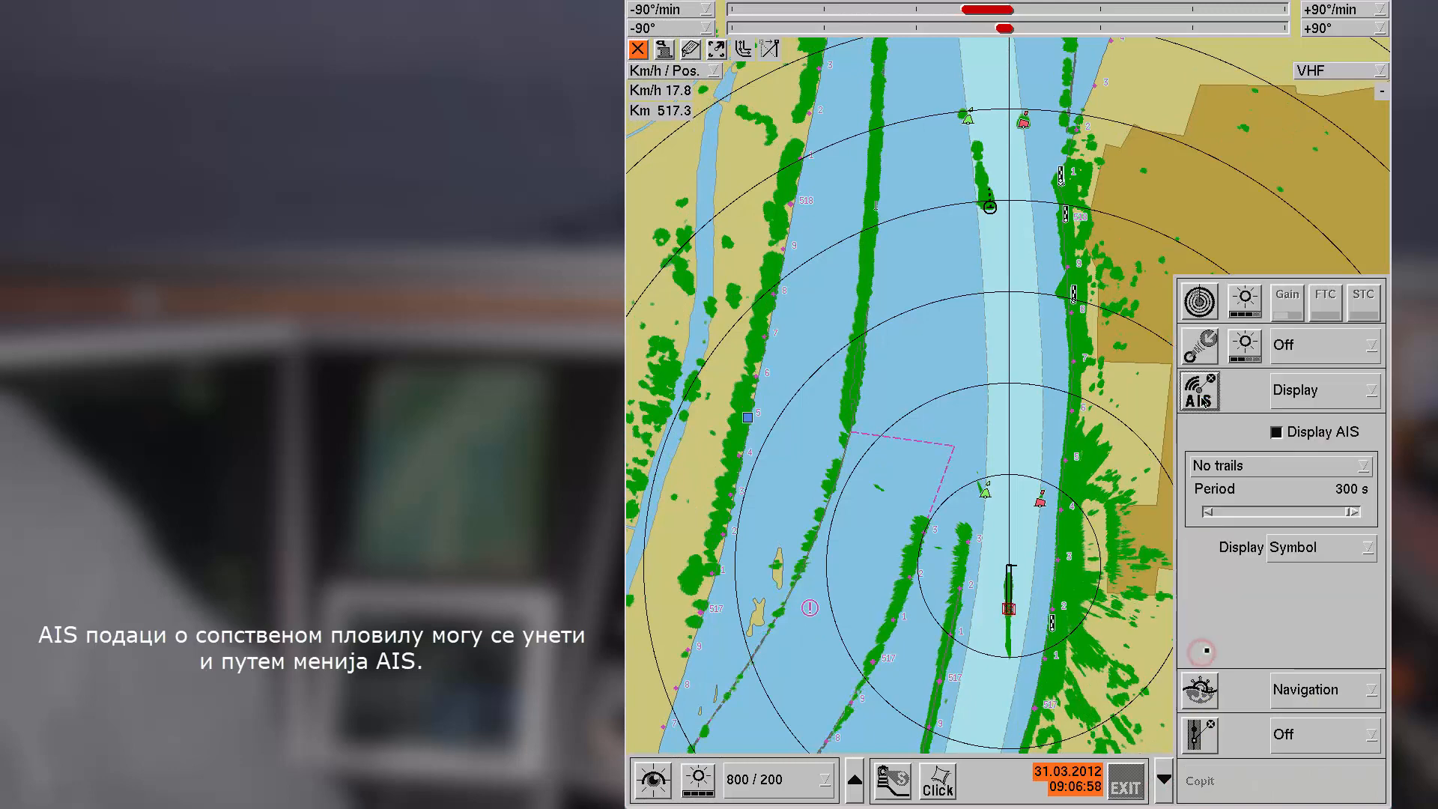
left_click(1368, 390)
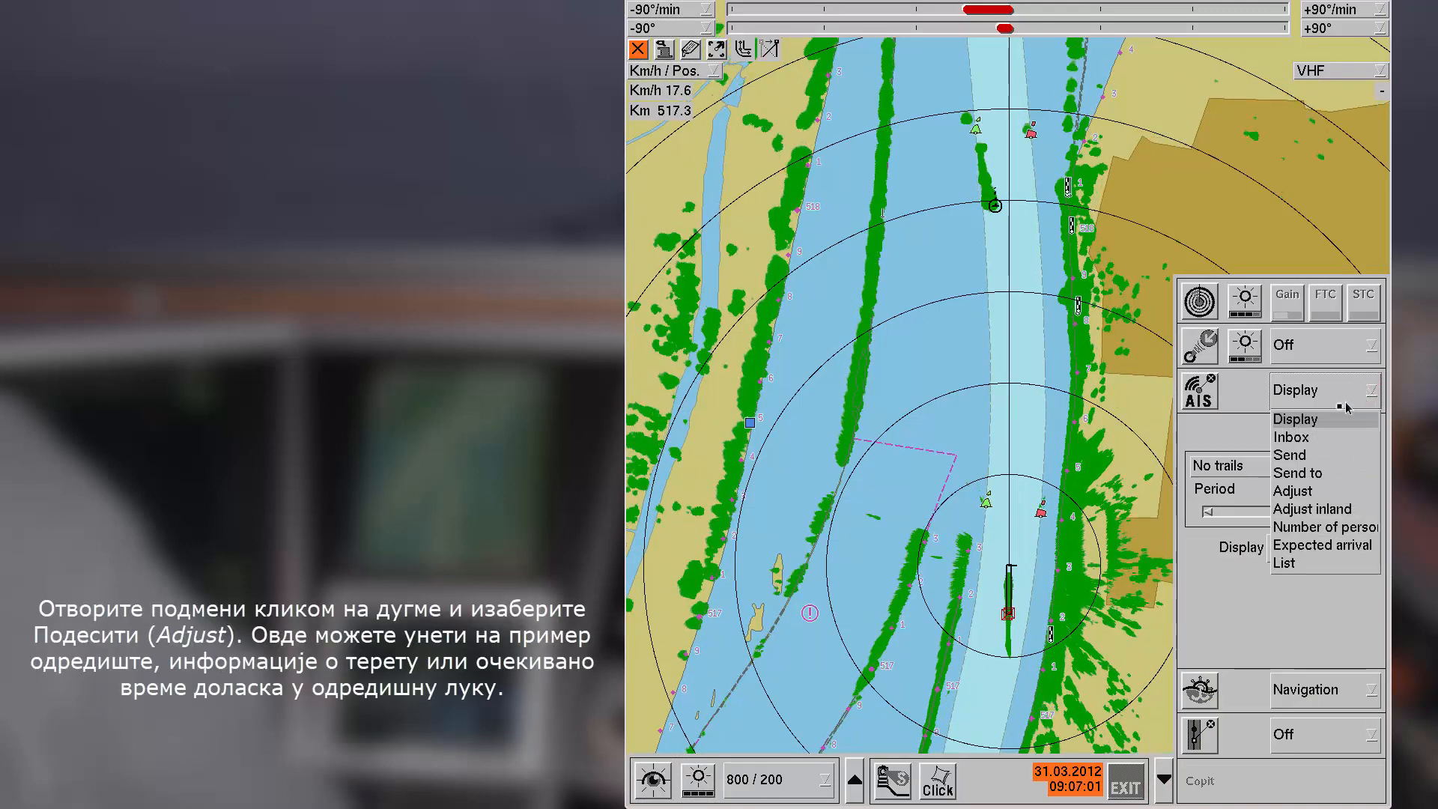
left_click(1283, 493)
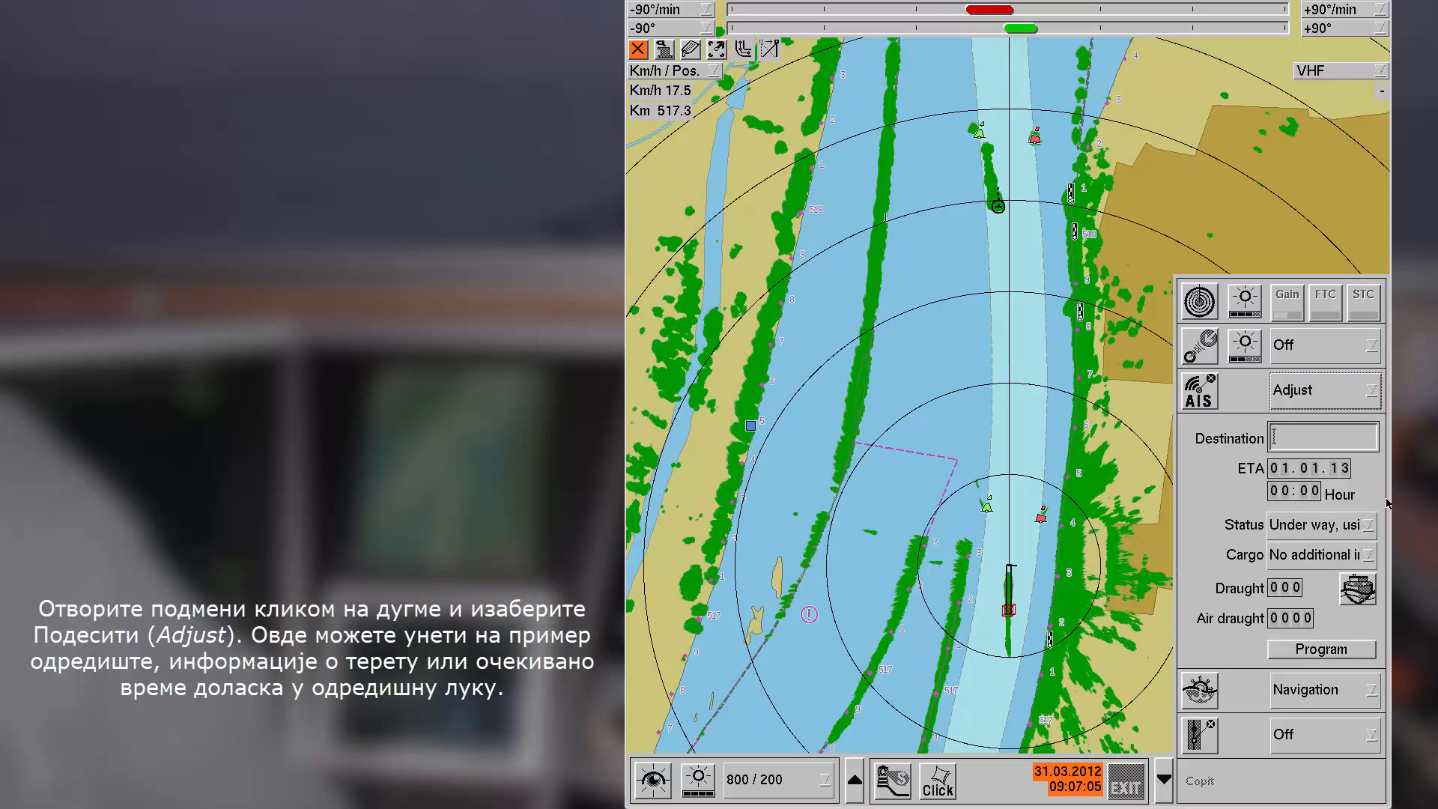
Step: Set the blue cones to 2 cones in the AIS Adjust inland settings and program the data into the transponder
left_click(1369, 390)
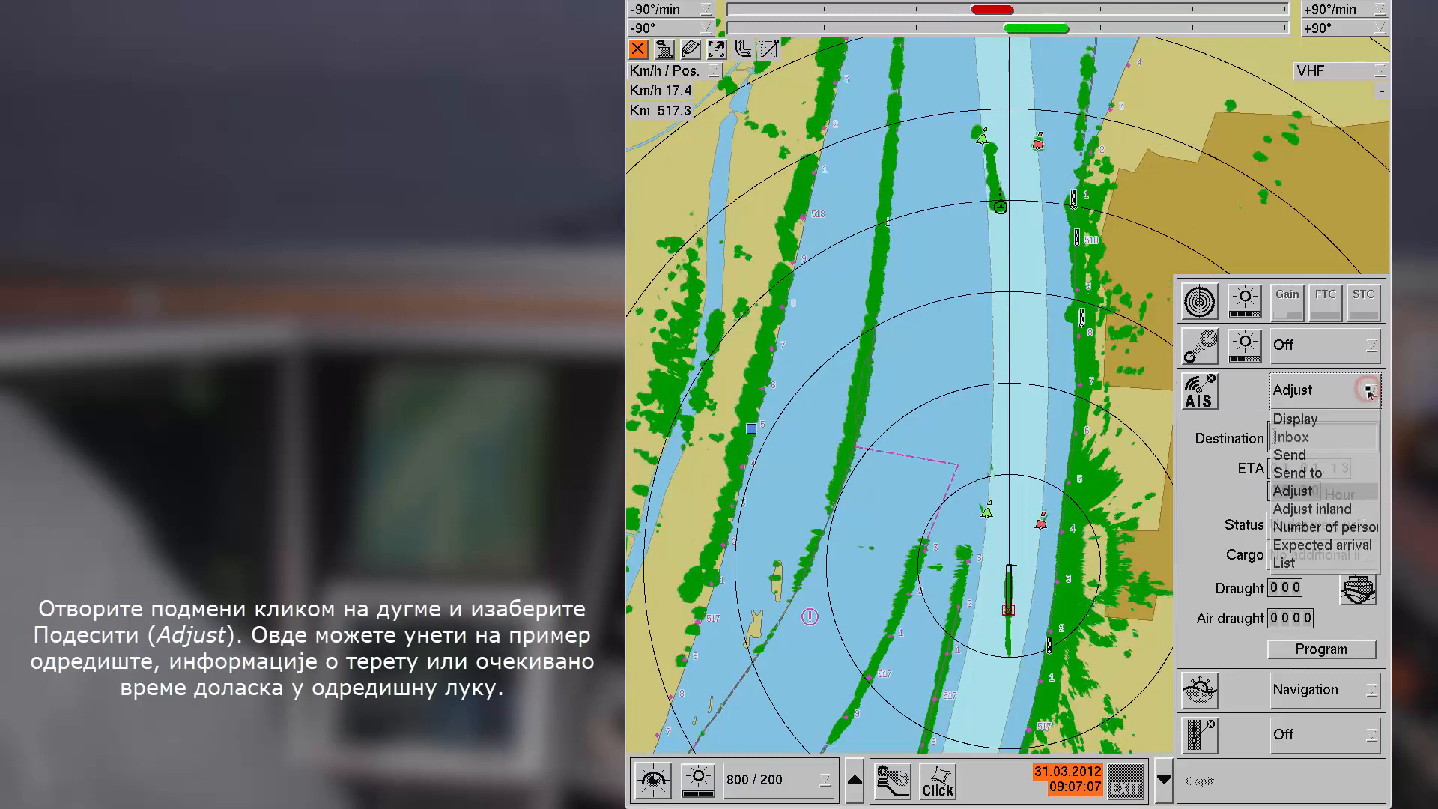
left_click(1293, 510)
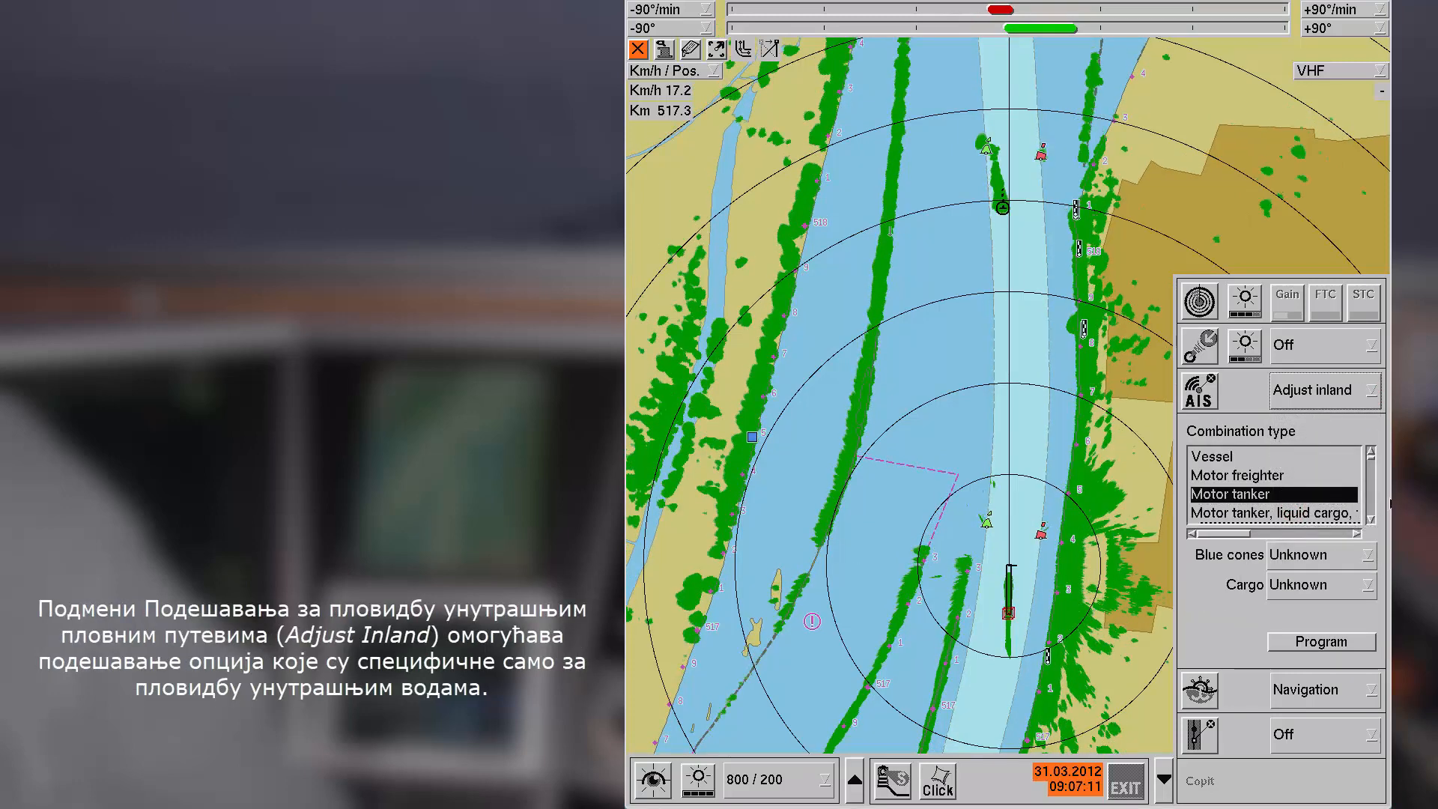
left_click(1335, 558)
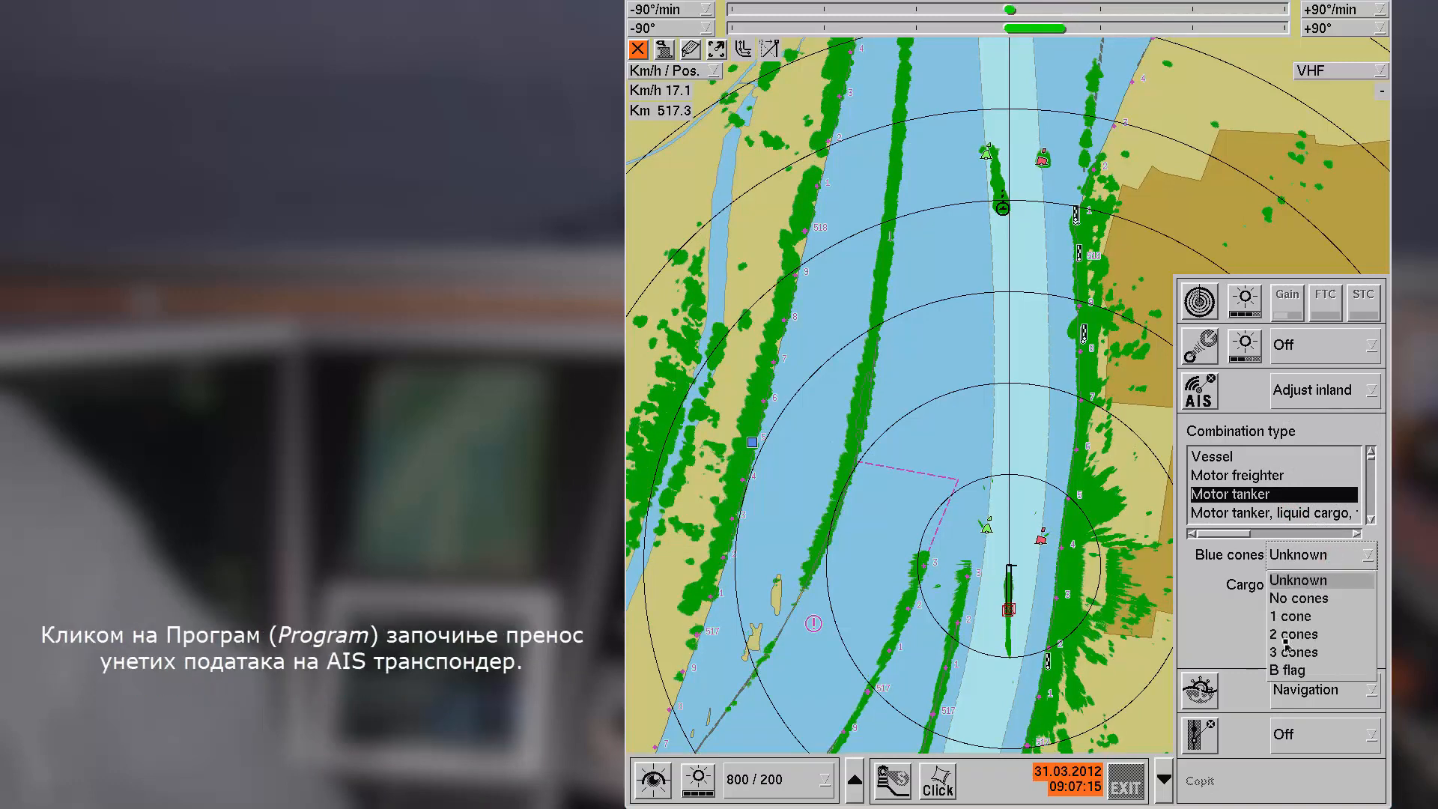
left_click(1285, 634)
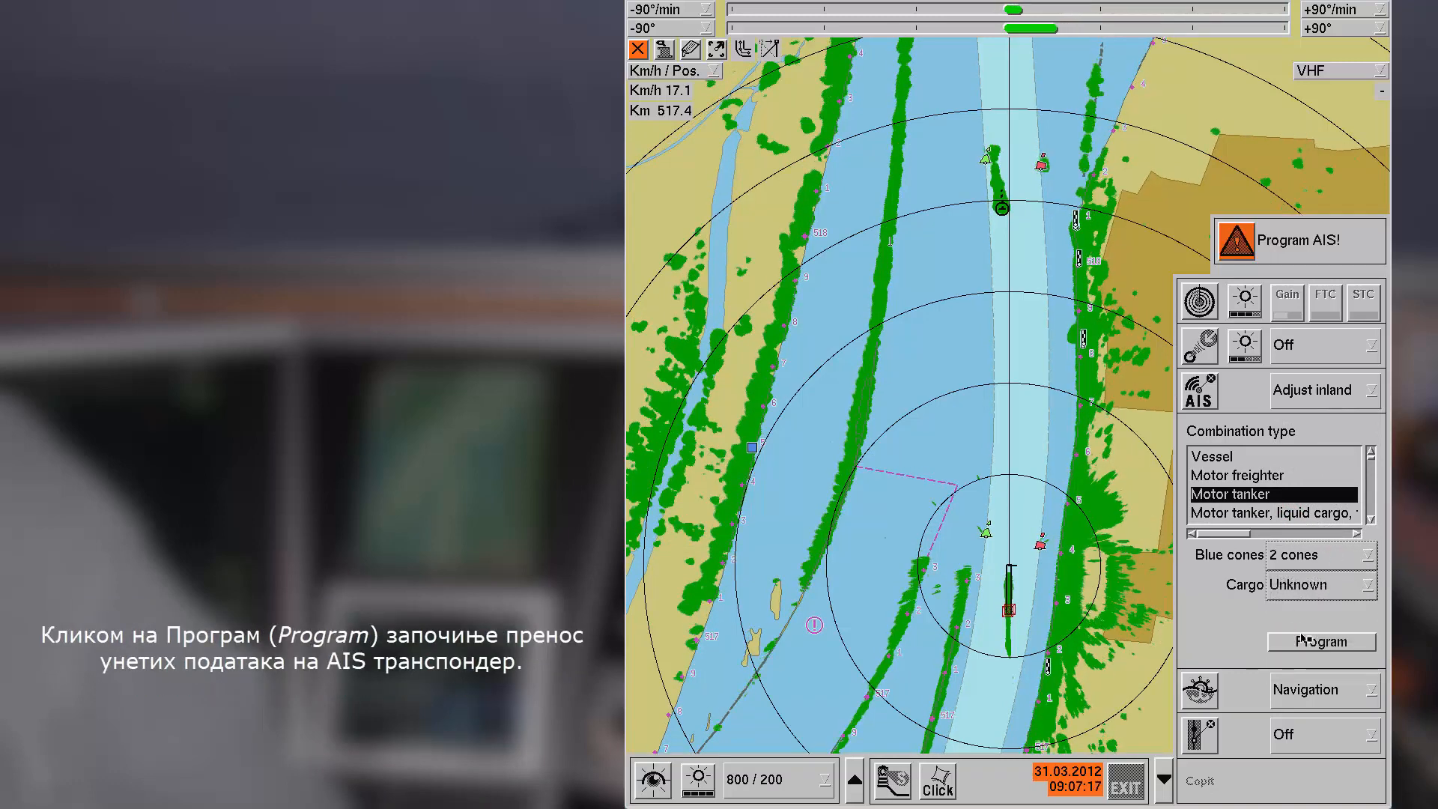
left_click(1318, 650)
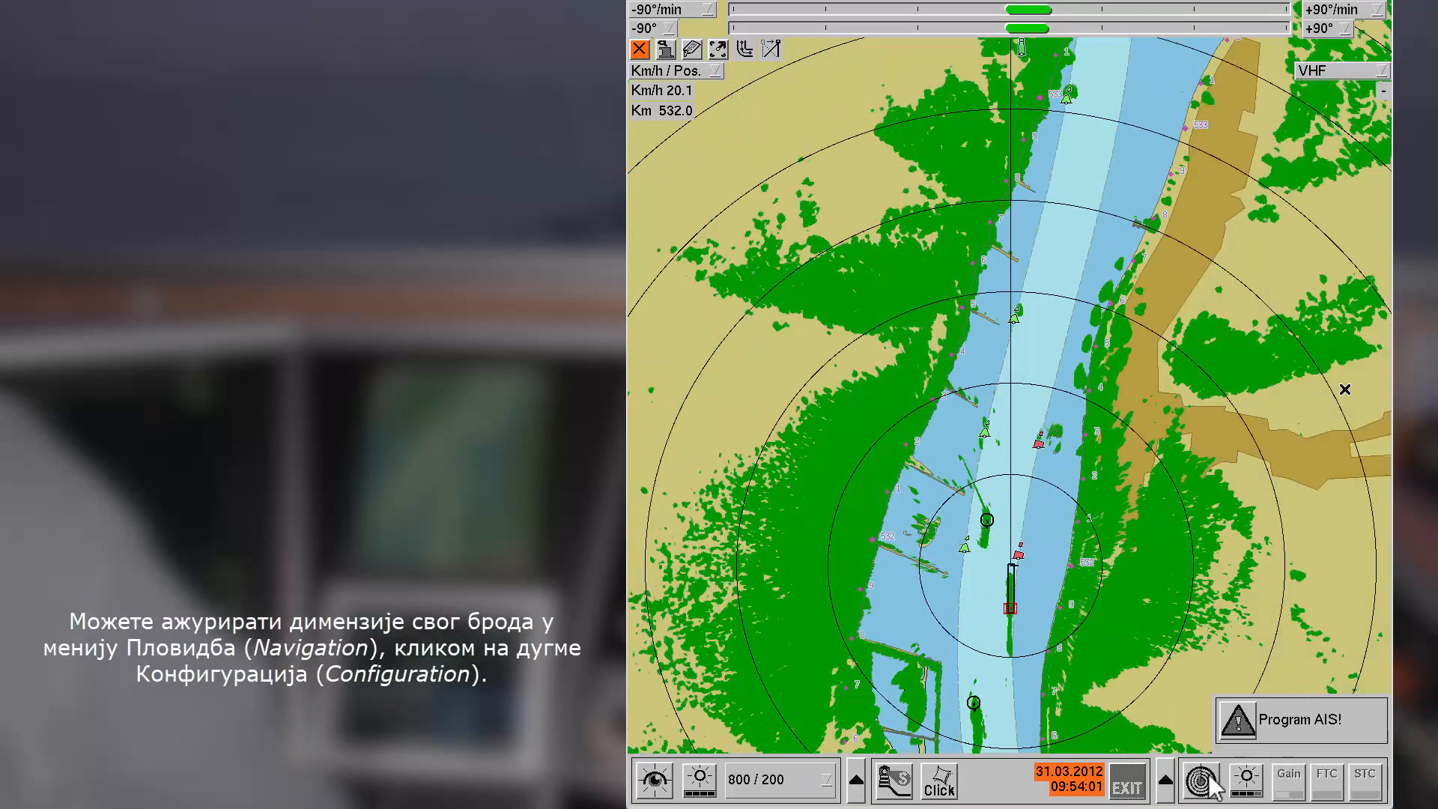
Step: Widen the own vessel's outline to 30.30 m in the navigation configuration, then enable lengthwise adjustment and move the larboard stern vertex outward and aft
left_click(1210, 783)
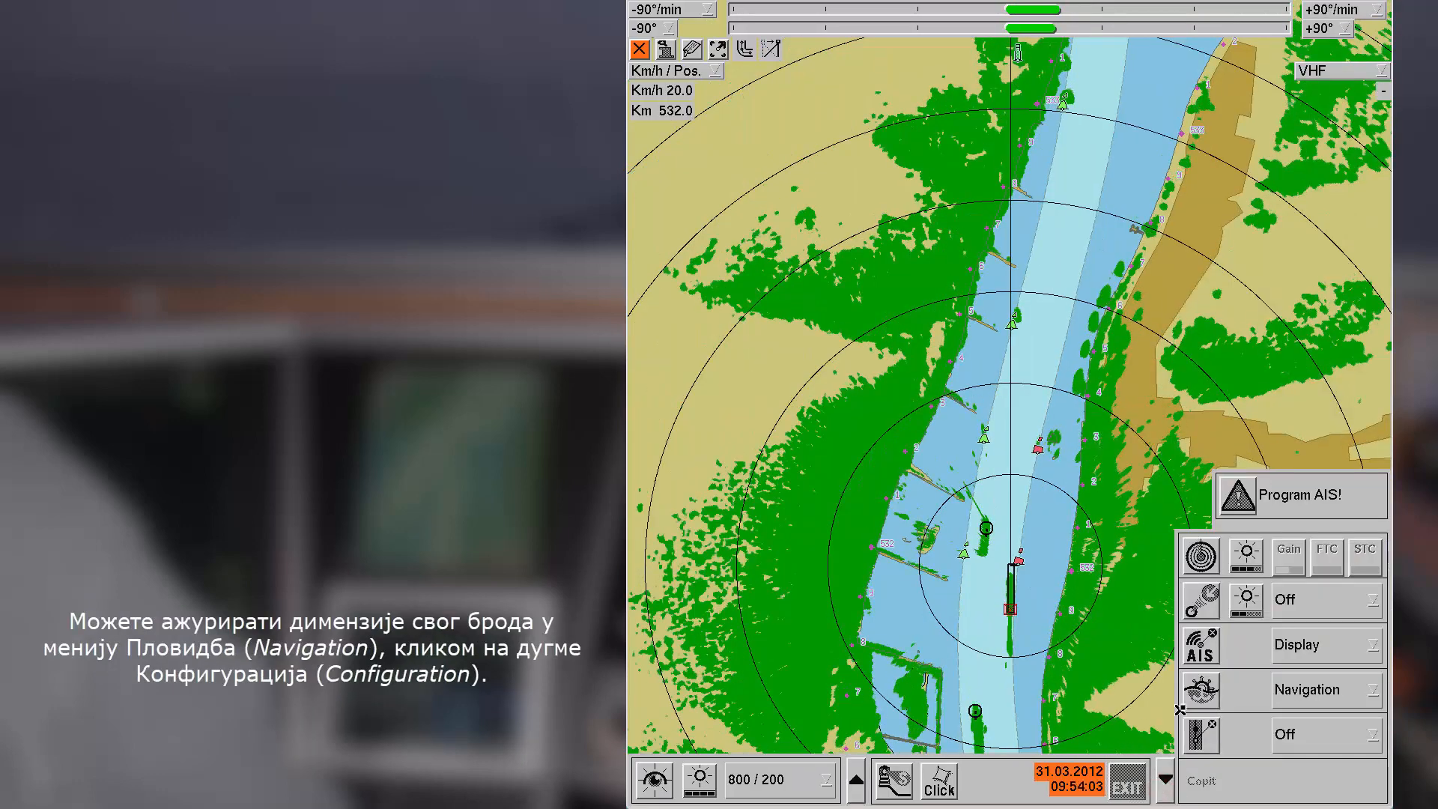
left_click(1201, 691)
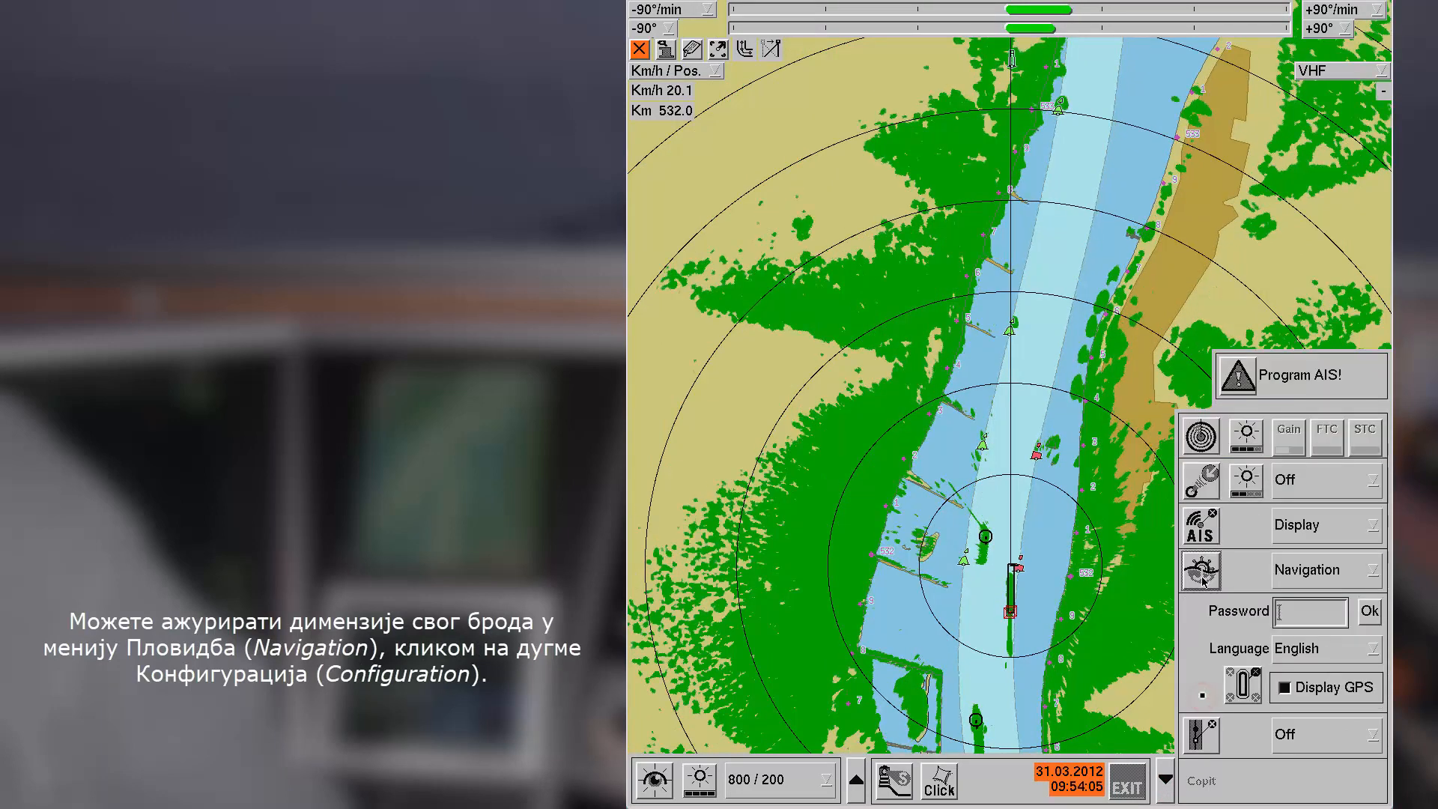
left_click(1252, 695)
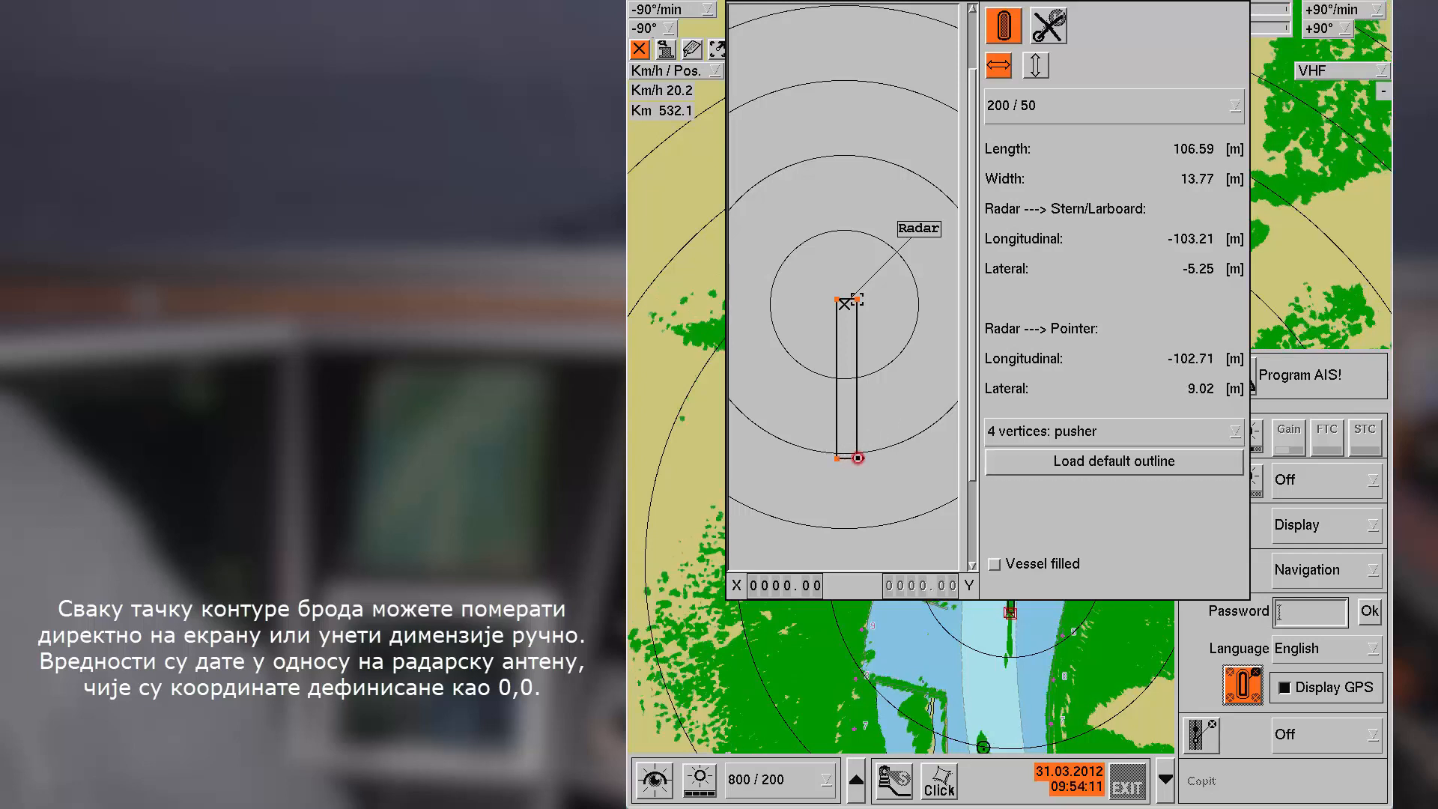
left_click_drag(858, 457, 881, 457)
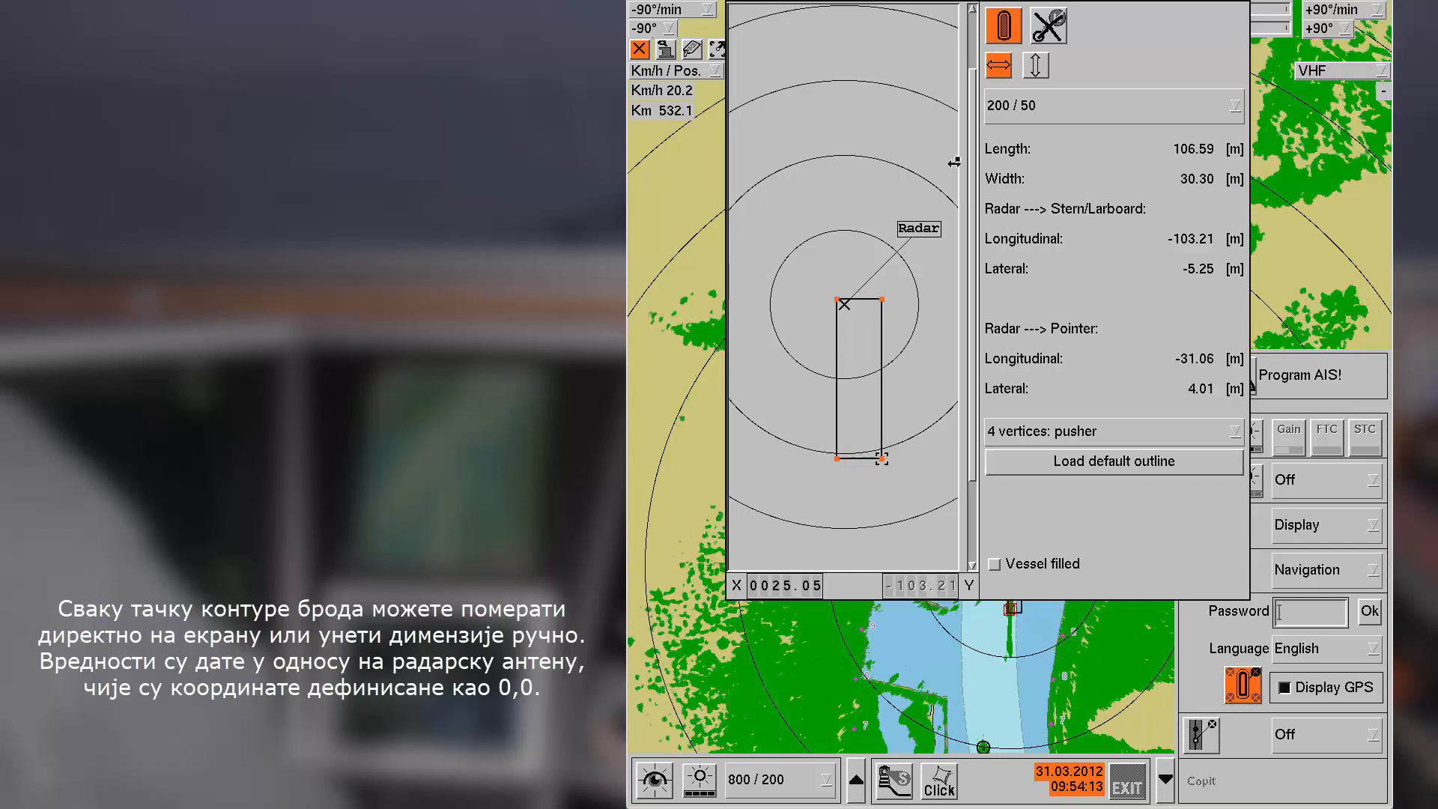
left_click(1038, 66)
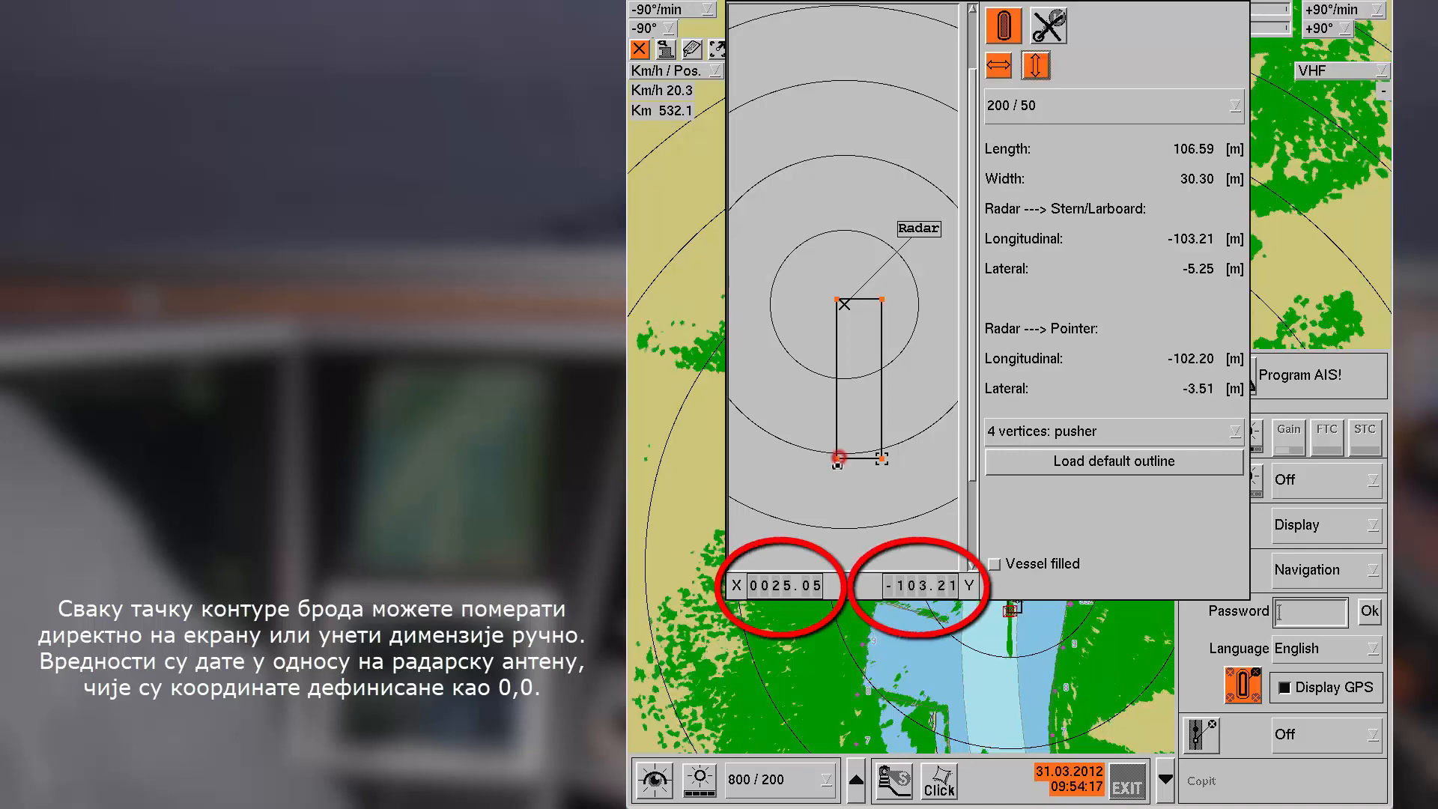
left_click_drag(837, 457, 812, 502)
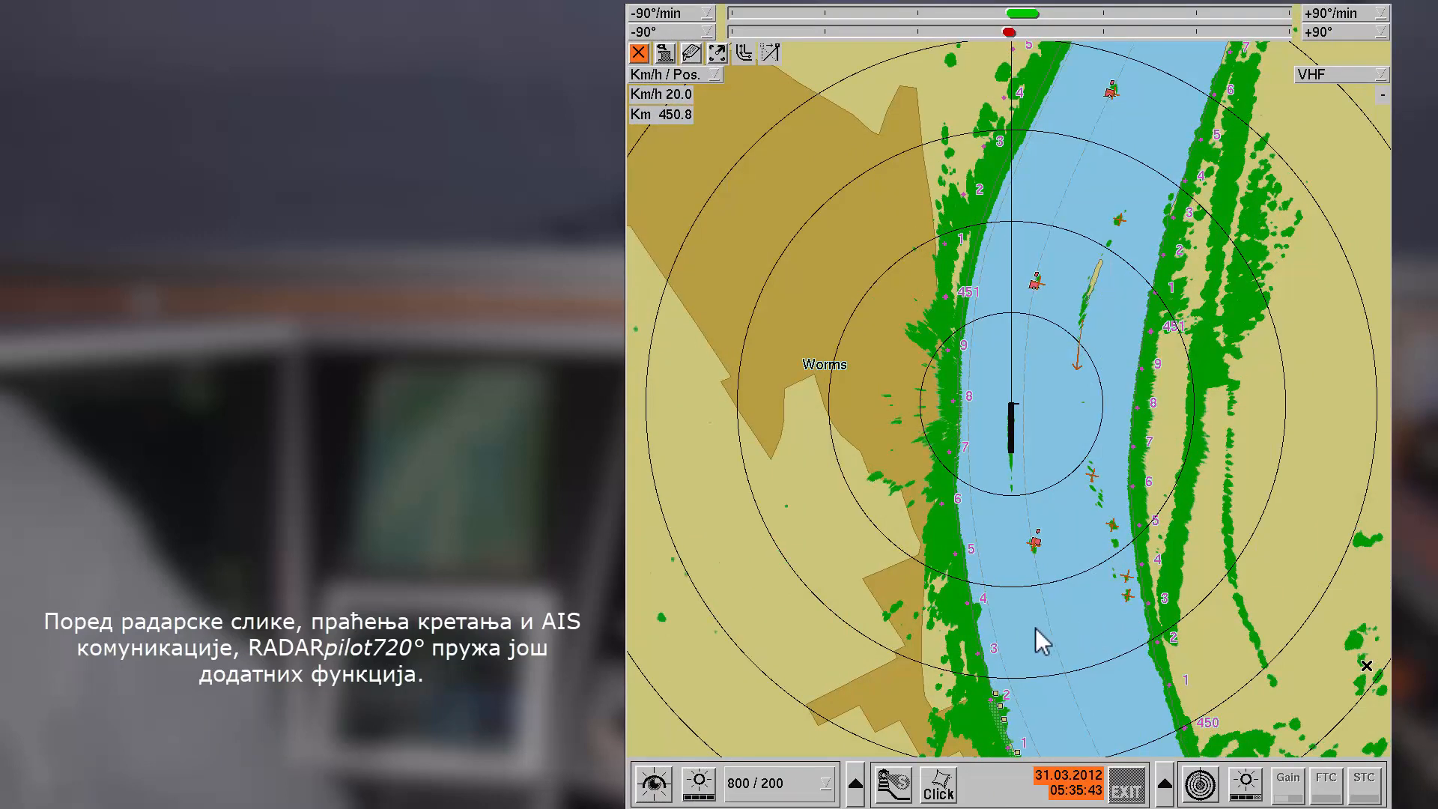
Step: Turn on the guiding lines display in the guiding line settings
left_click(853, 783)
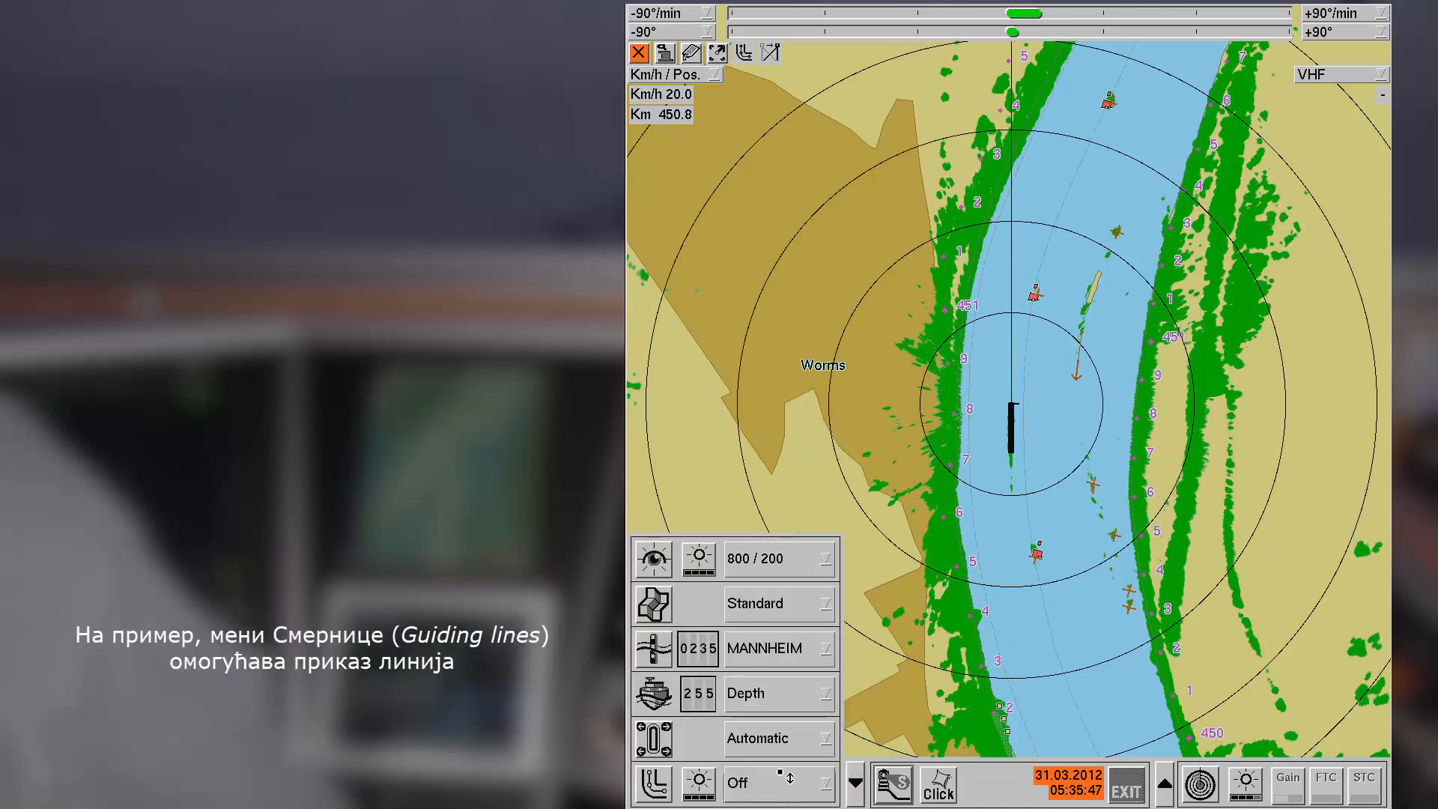
left_click(642, 783)
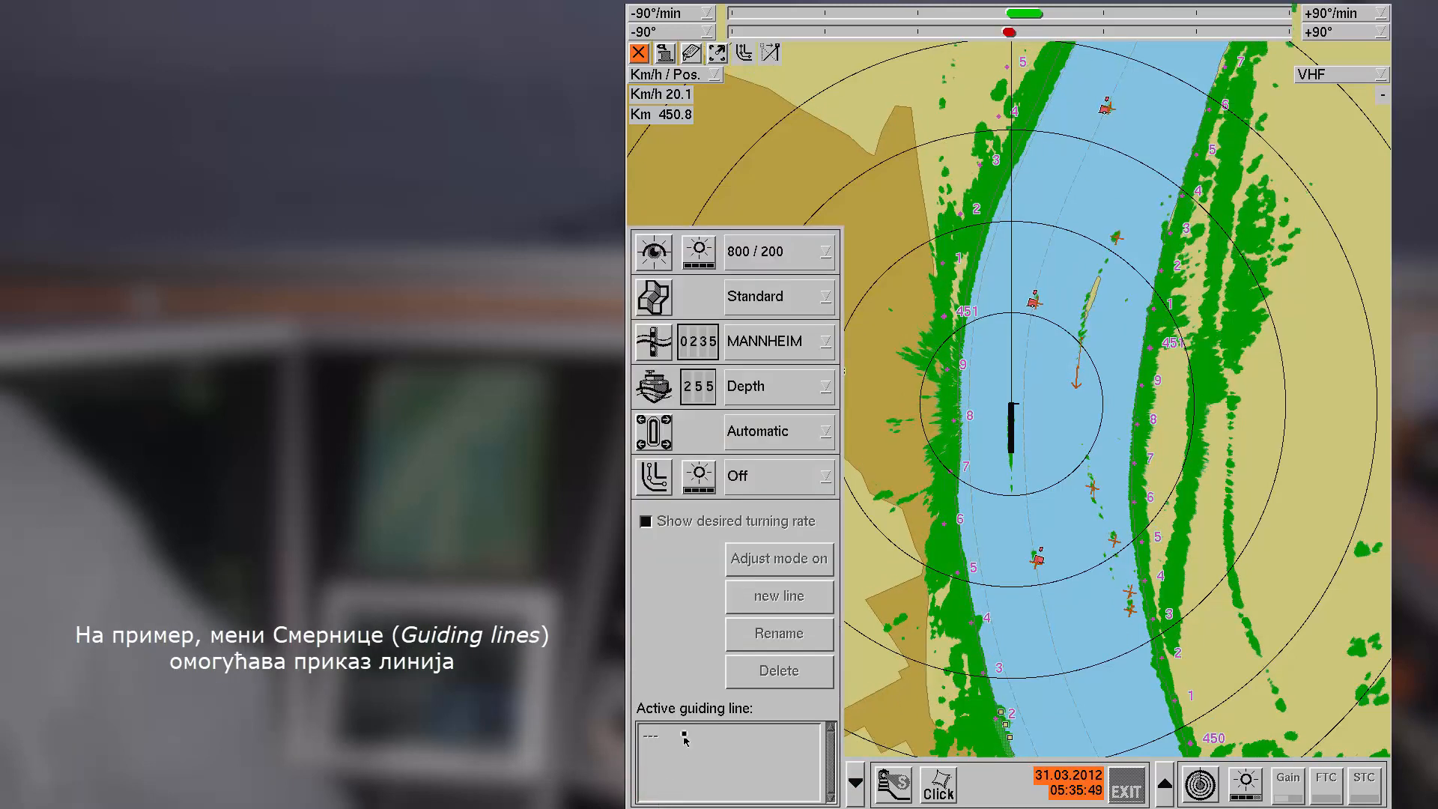
left_click(786, 478)
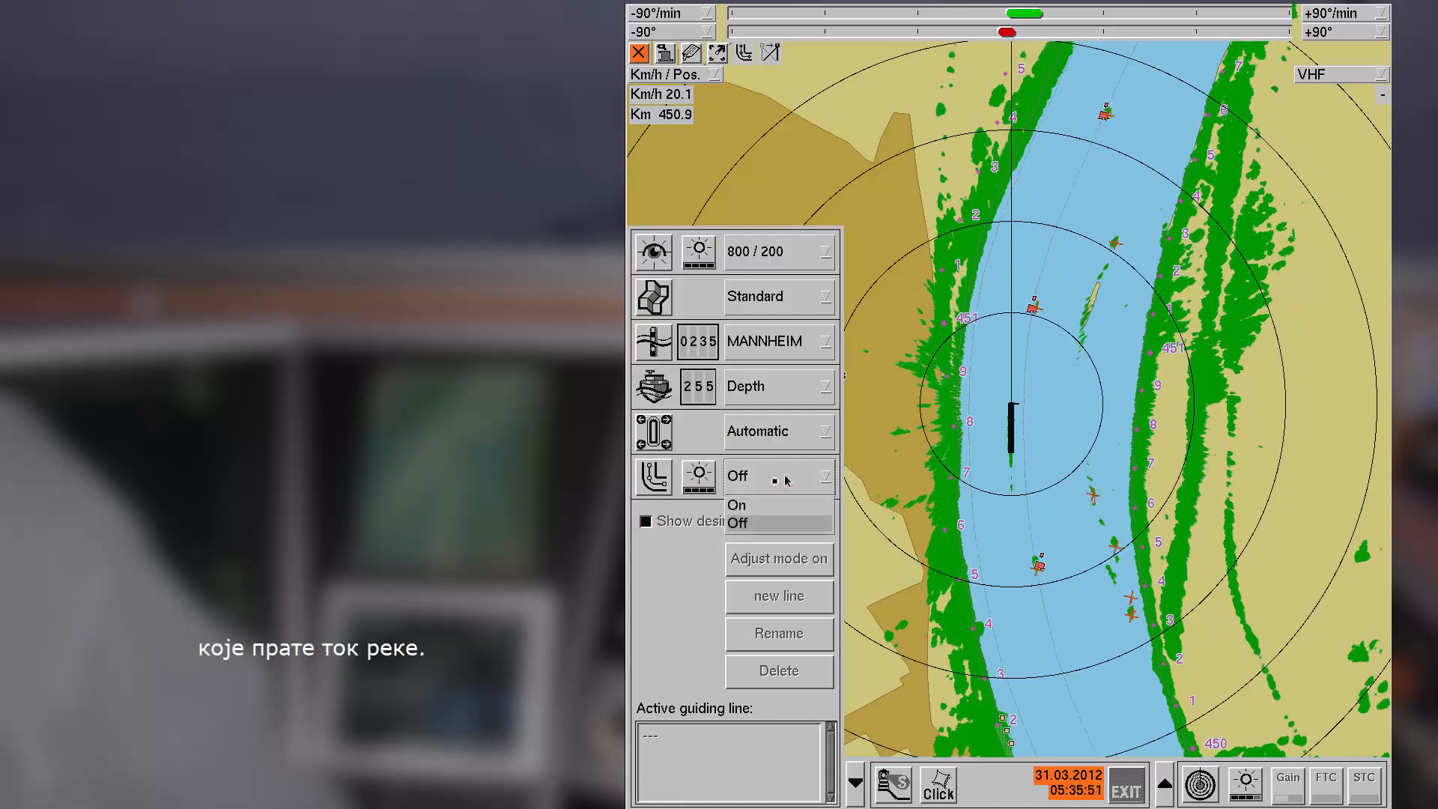
left_click(739, 506)
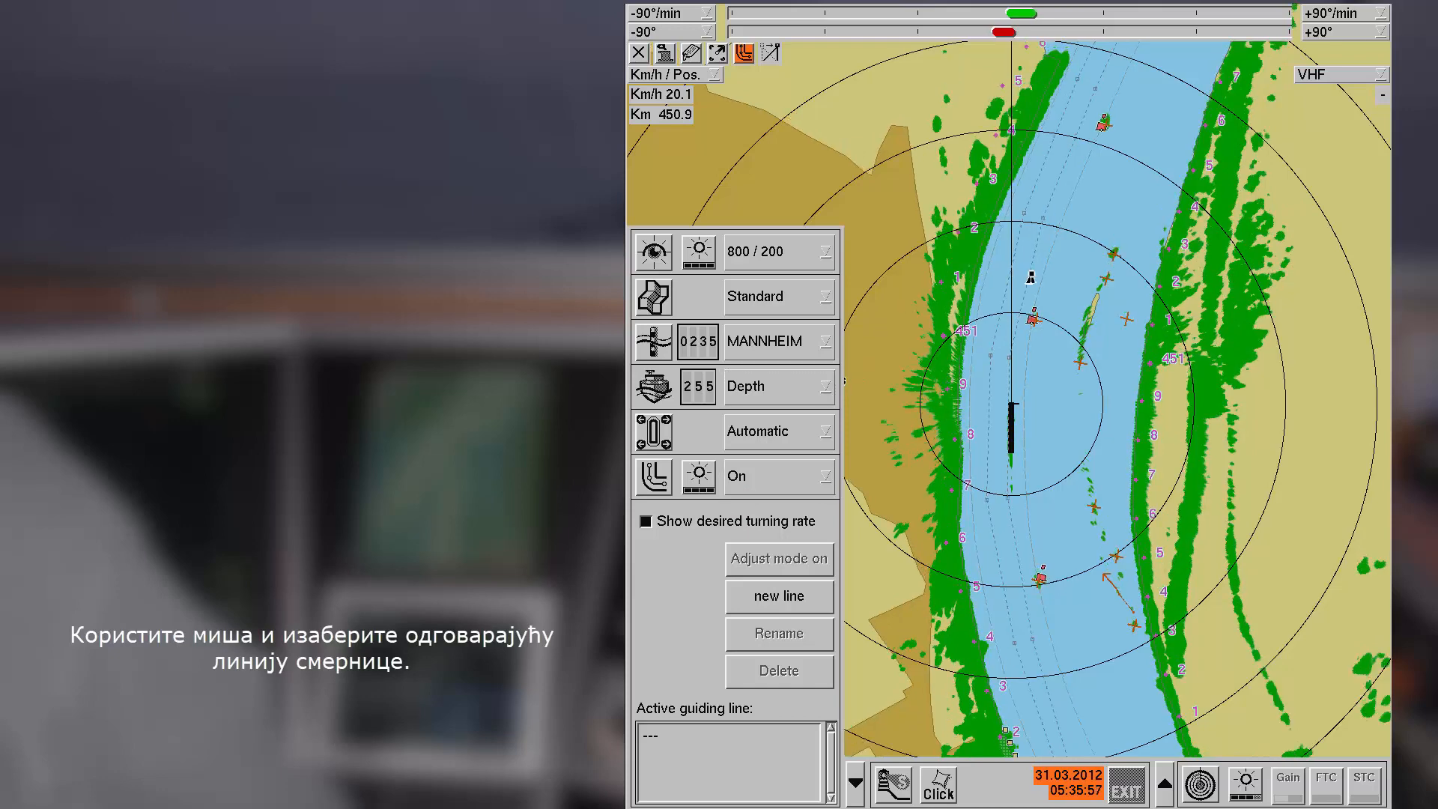
Step: Activate the rhein_tal guiding line on the chart and start a new guiding line
left_click(1030, 278)
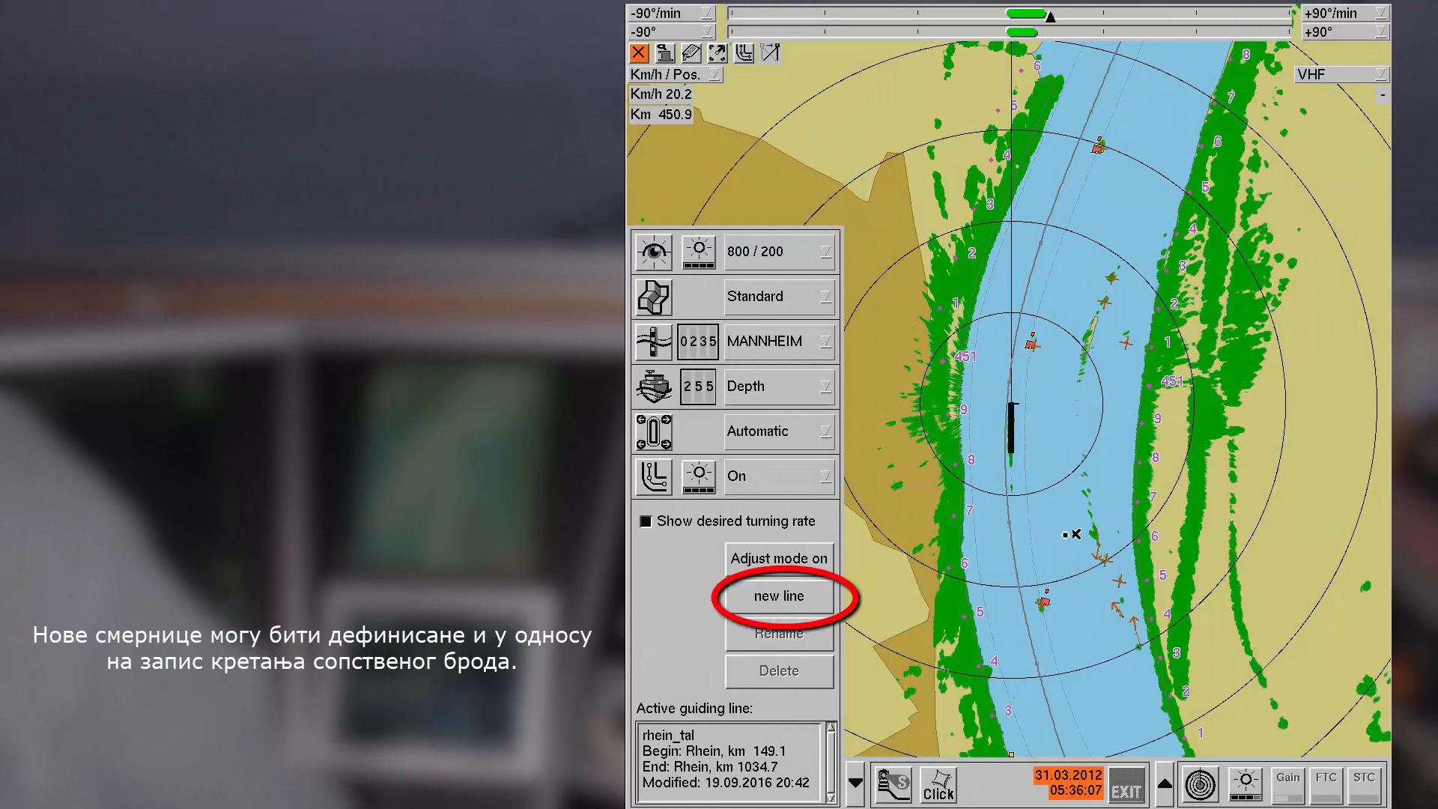
left_click(771, 611)
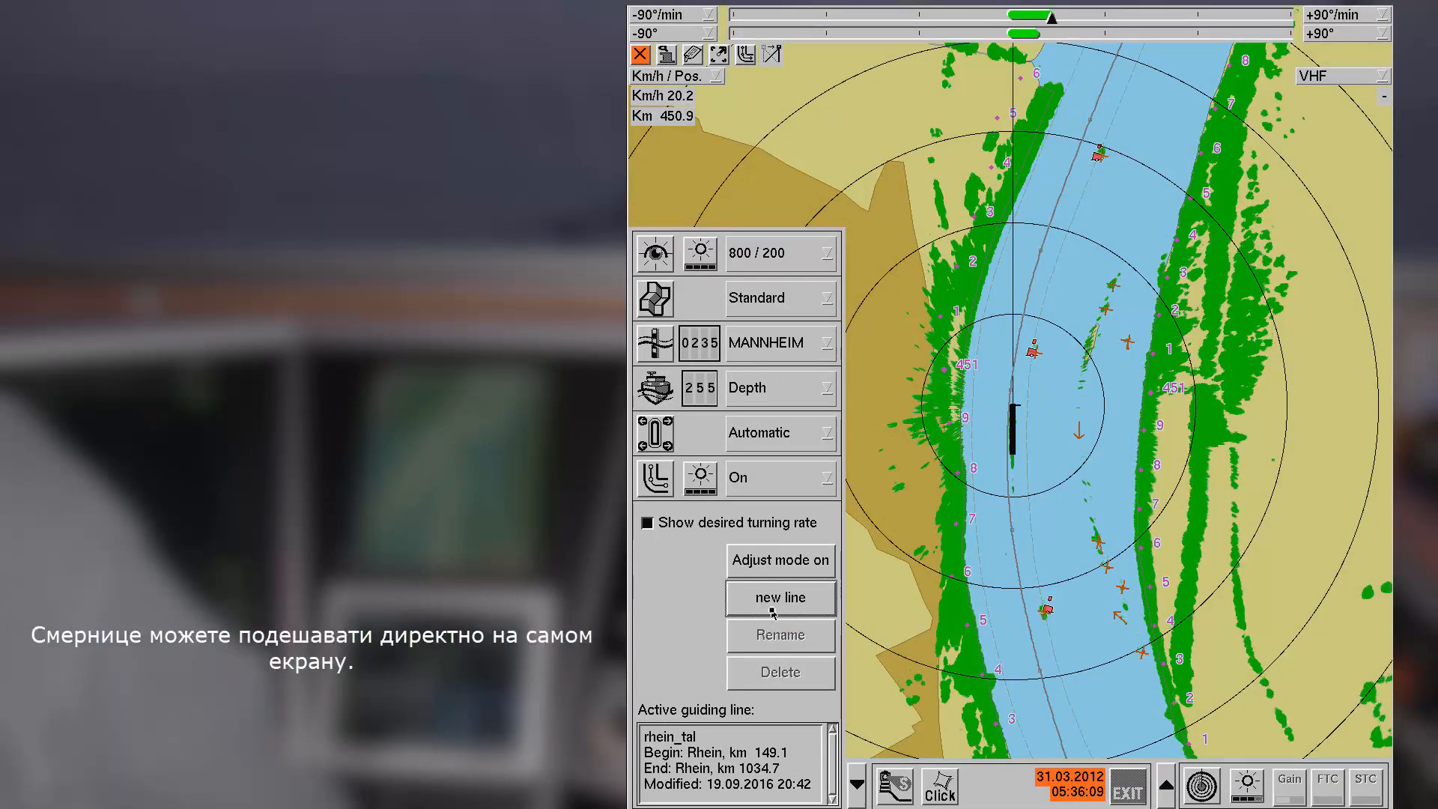